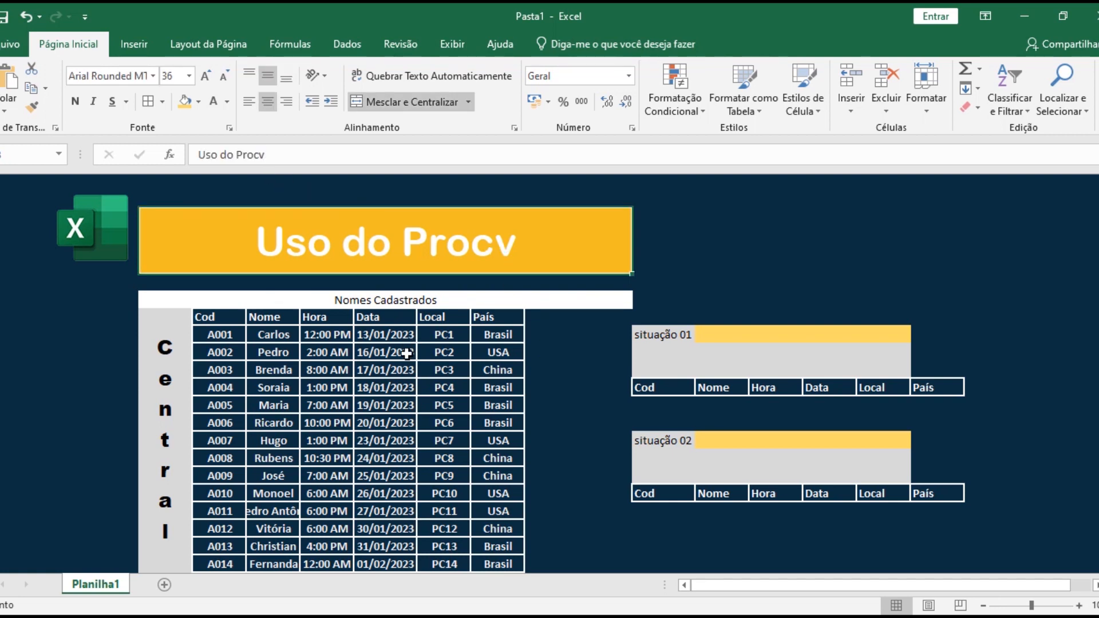
Step: Examine the Nomes Cadastrados table and how each record runs across its row
left_click_drag(502, 302, 488, 407)
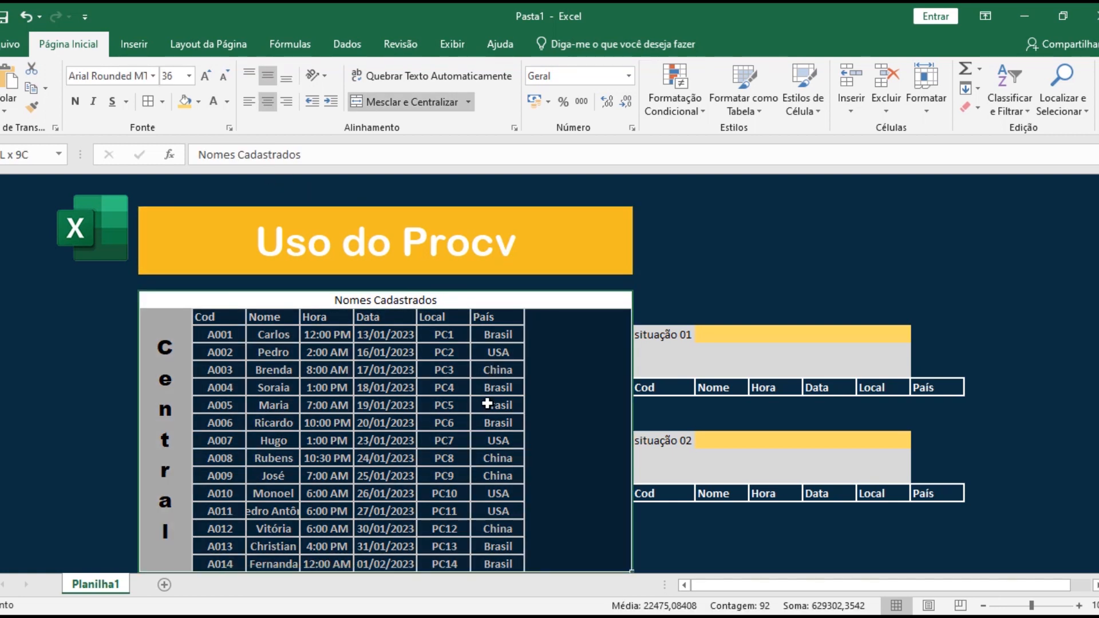
left_click(777, 298)
scroll(750, 303, "down", 1)
scroll(687, 344, "up", 1)
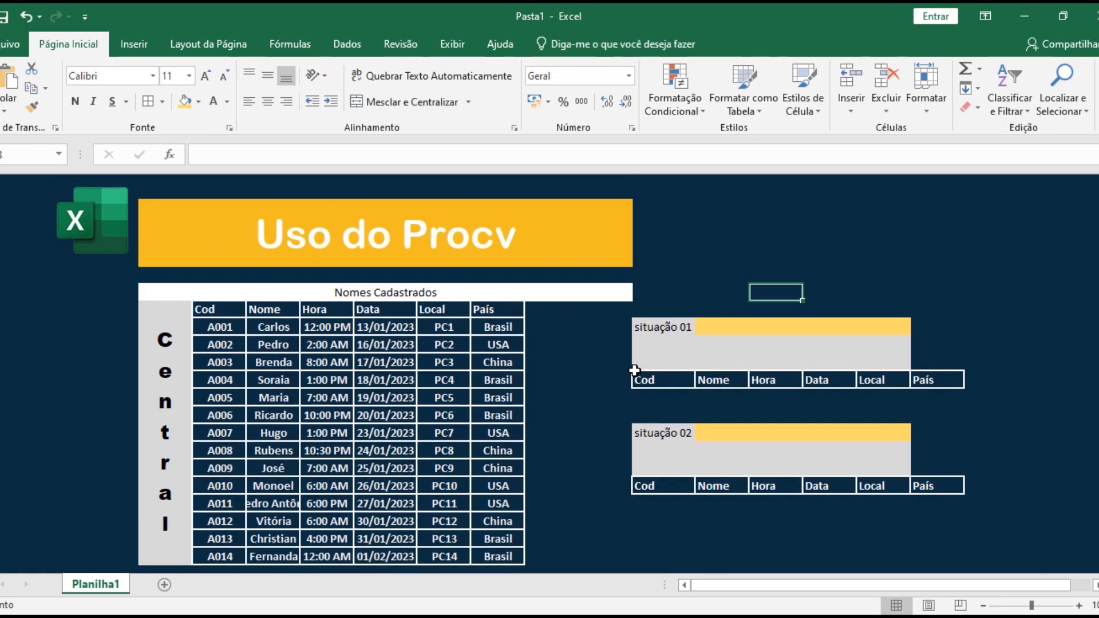
left_click_drag(212, 531, 855, 529)
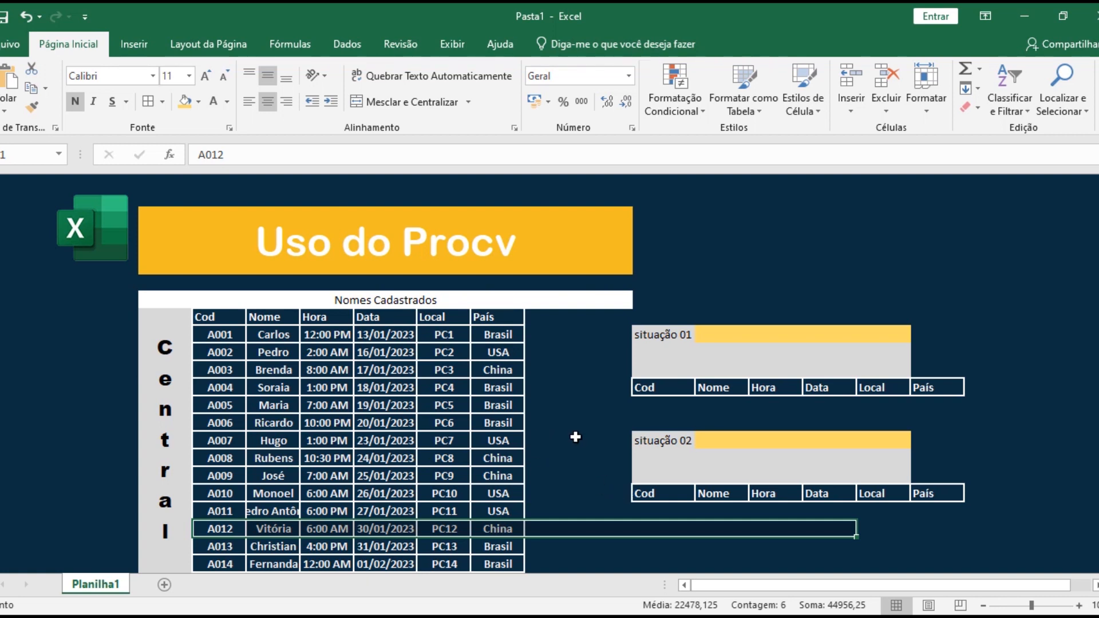
scroll(575, 437, "down", 1)
scroll(575, 437, "up", 1)
left_click_drag(207, 404, 648, 404)
left_click(583, 475)
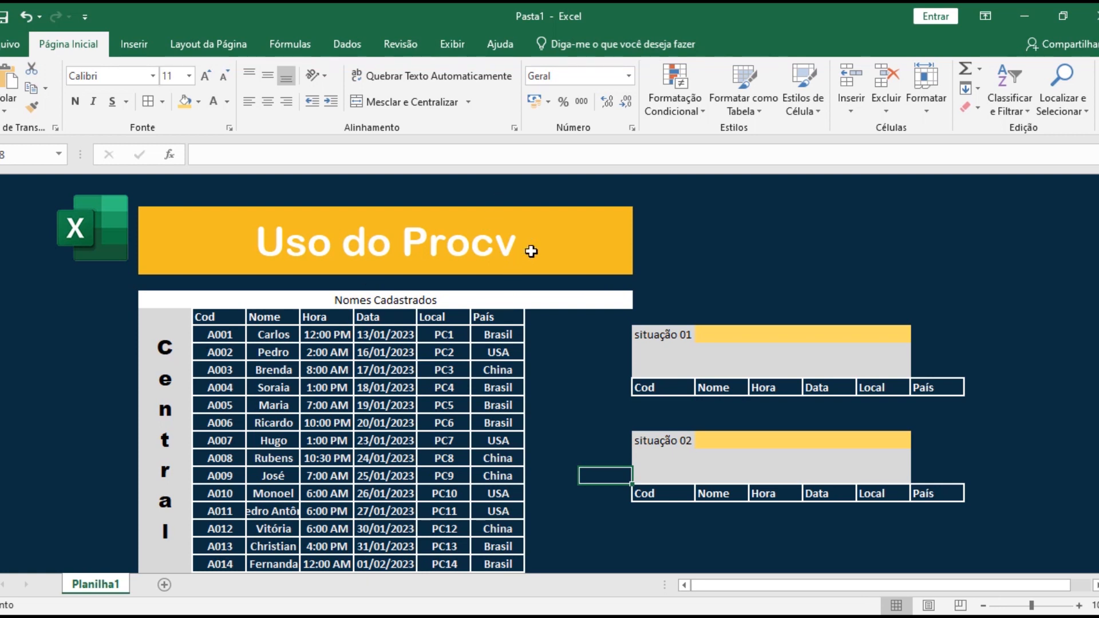
Step: Examine the situação 01 and situação 02 lookup areas beside the table
left_click(571, 387)
scroll(571, 386, "down", 1)
scroll(571, 385, "up", 1)
left_click(673, 362)
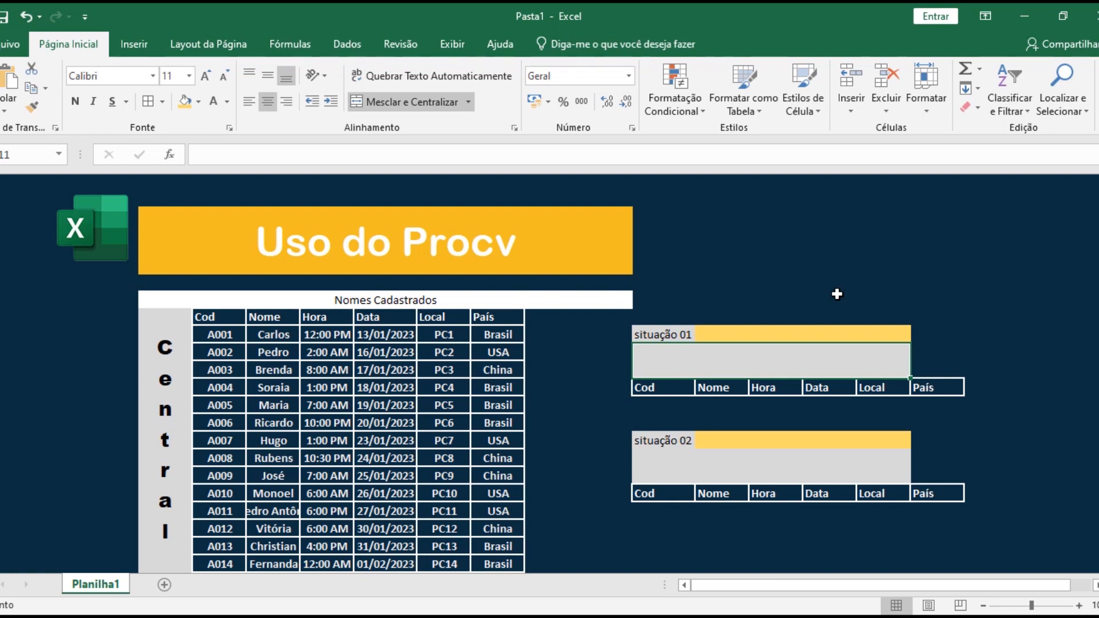
scroll(837, 294, "down", 1)
scroll(692, 380, "up", 1)
left_click(591, 383)
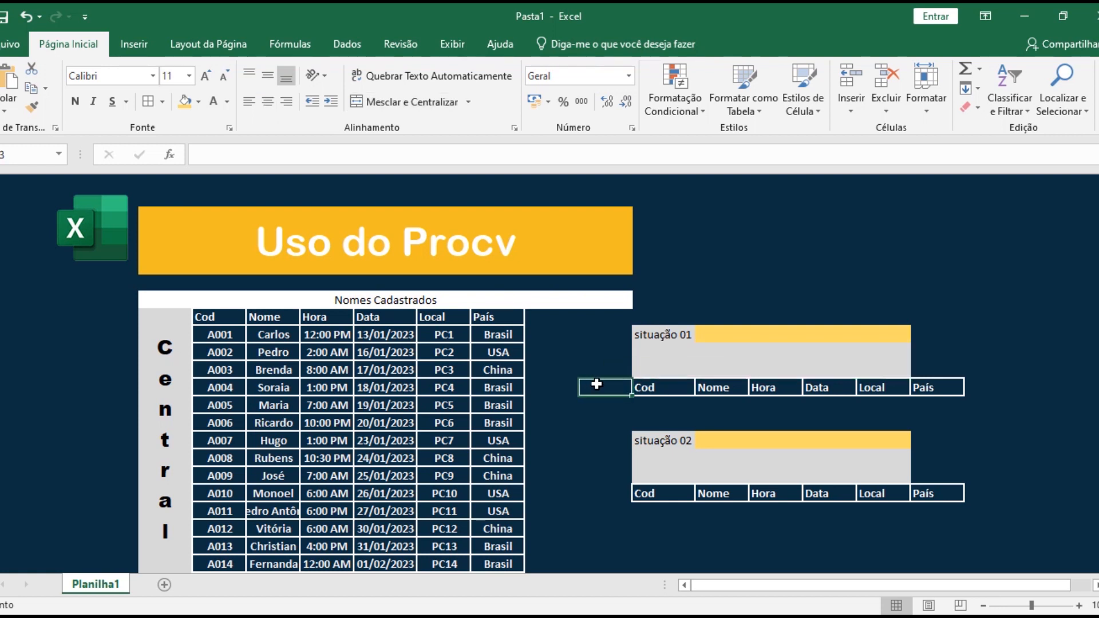
left_click(702, 350)
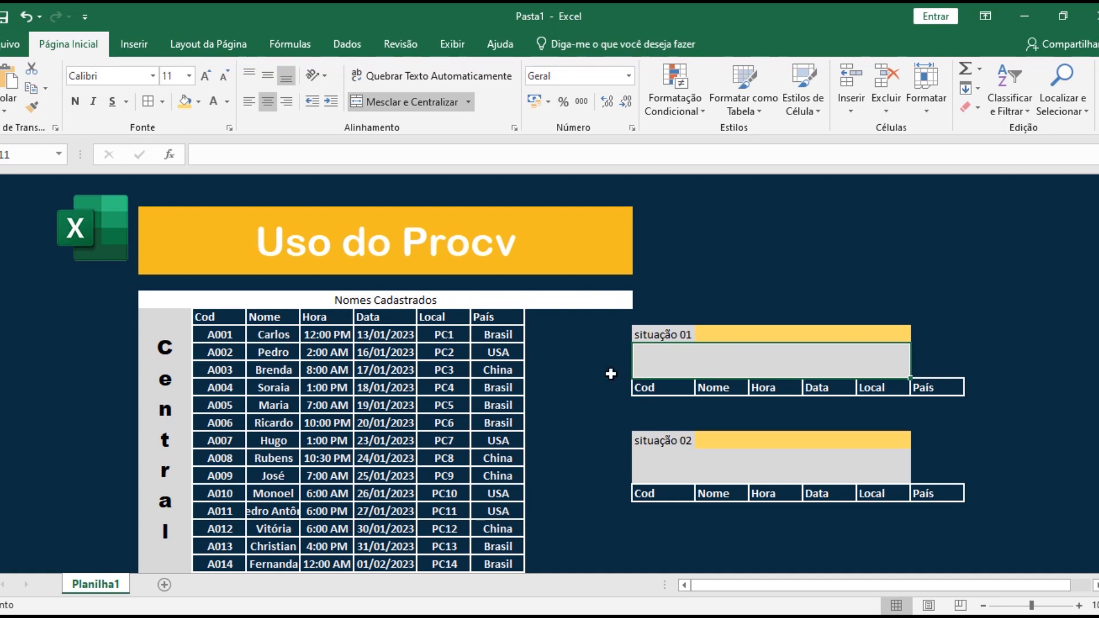
scroll(221, 339, "down", 1)
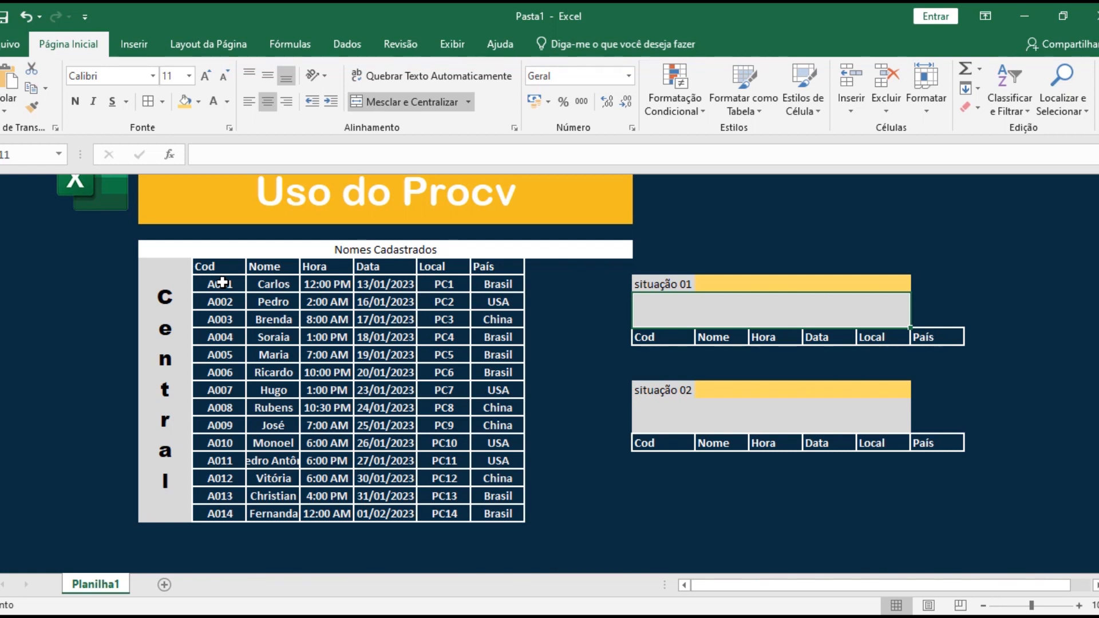
Step: Review the first record's fields from Cod to País and the codes from the first to the last record
left_click(278, 289)
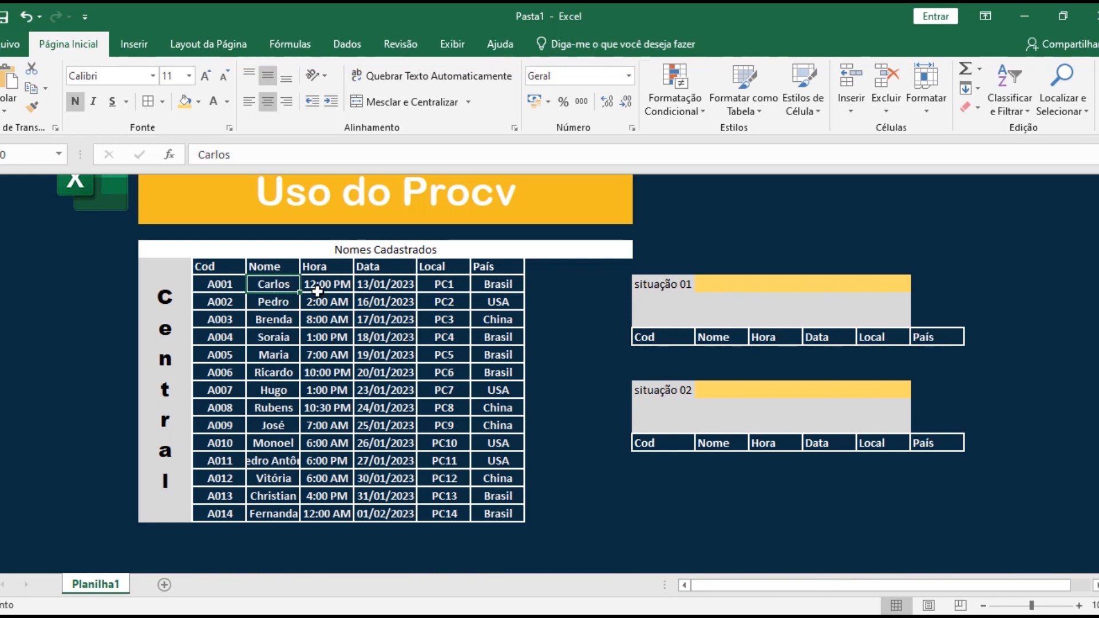
left_click(337, 295)
left_click(377, 285)
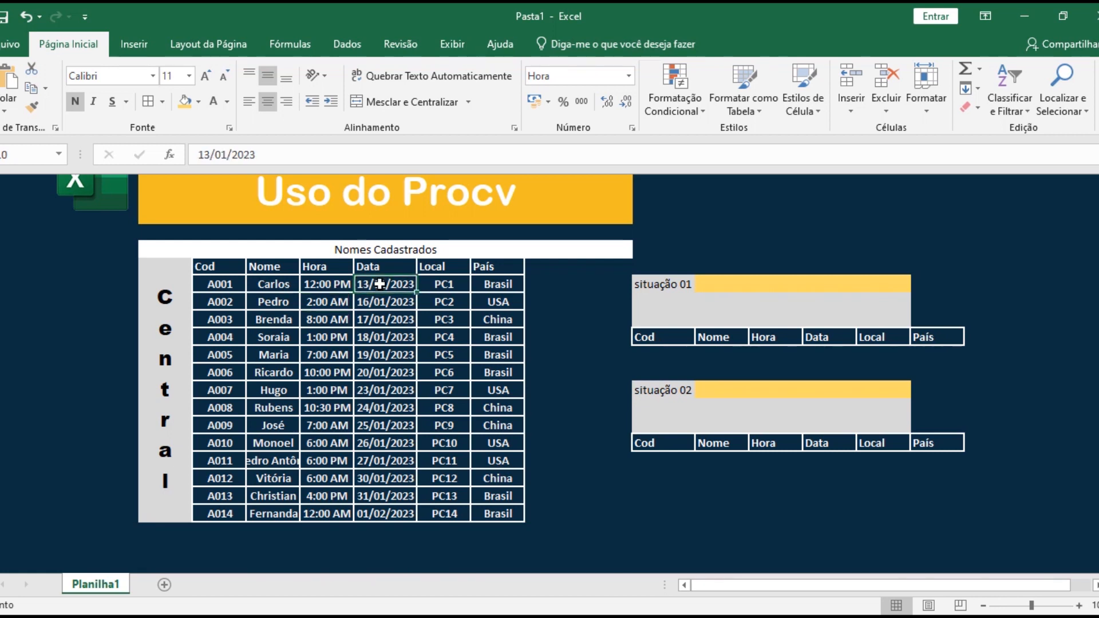
left_click(444, 285)
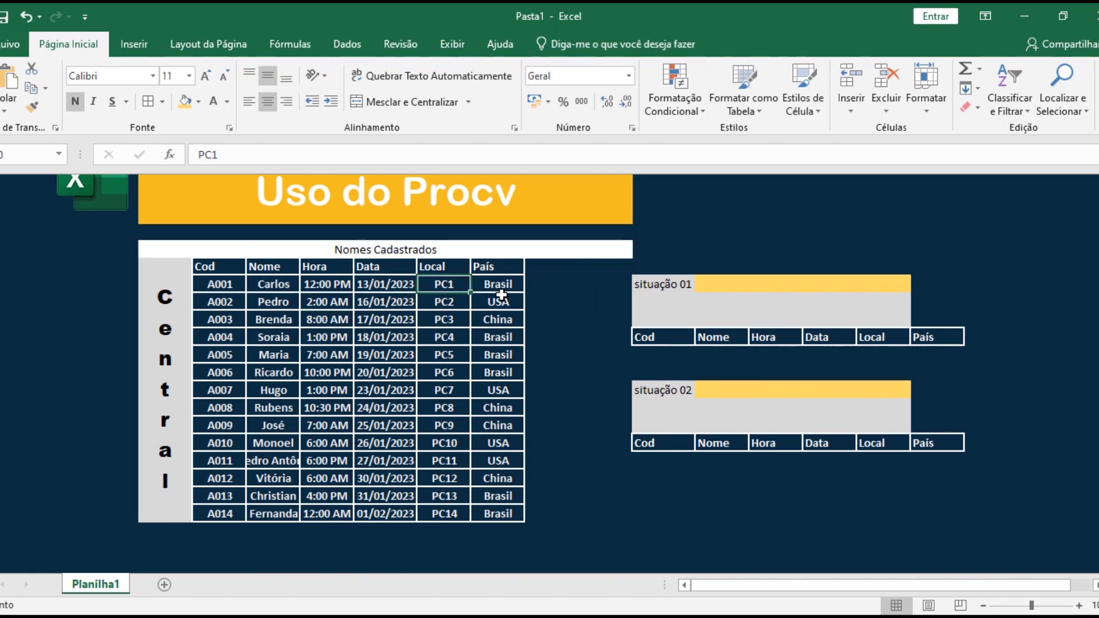
left_click(517, 285)
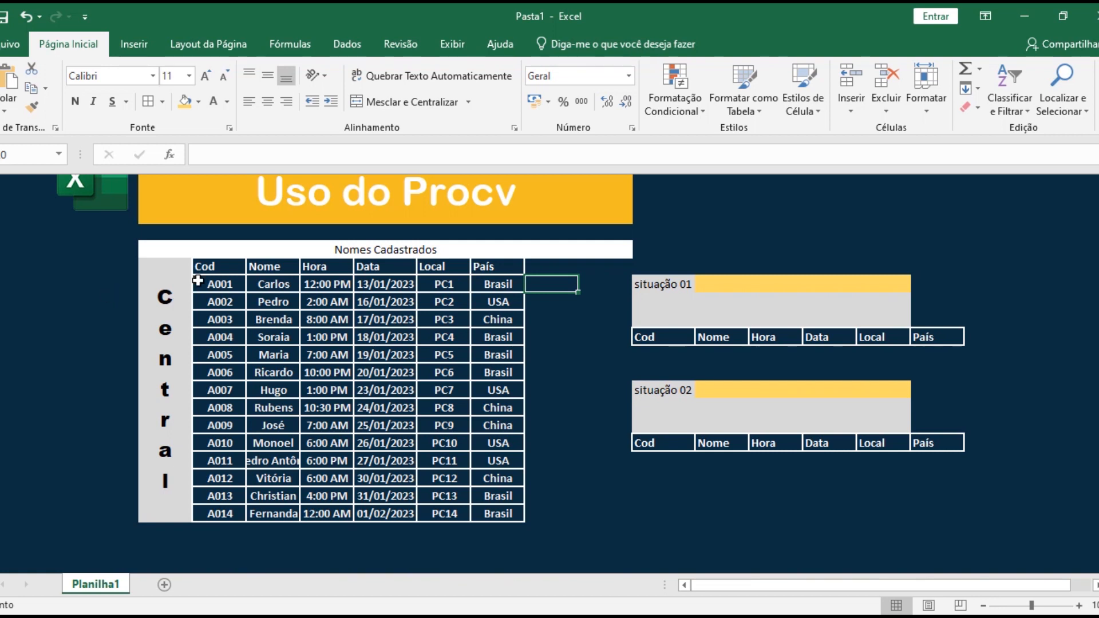
left_click(216, 283)
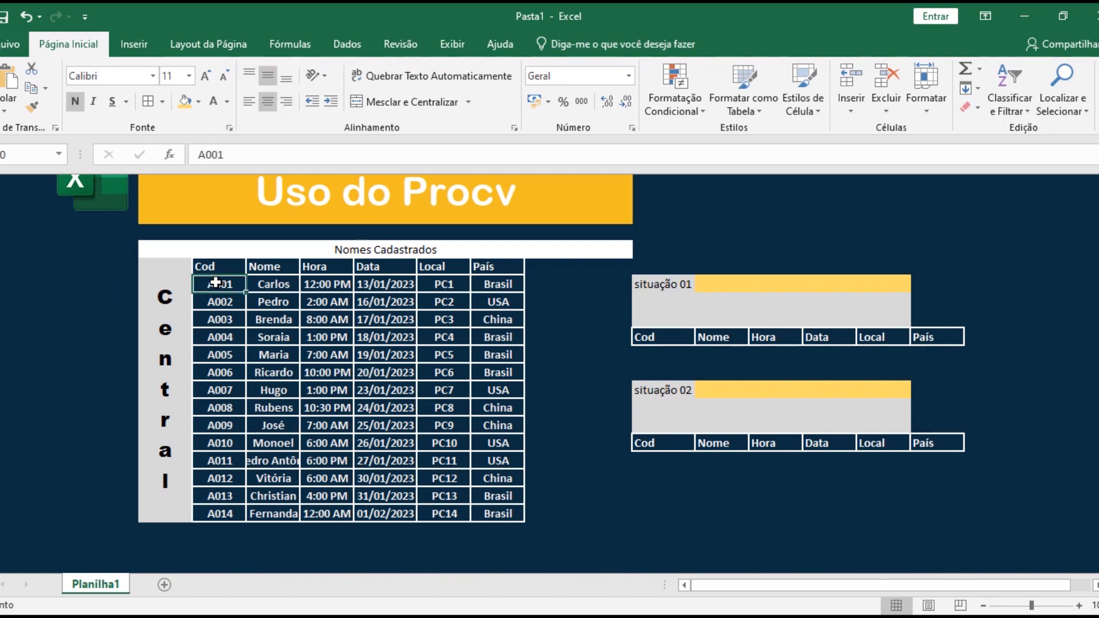
left_click(263, 288)
left_click(337, 288)
left_click(383, 288)
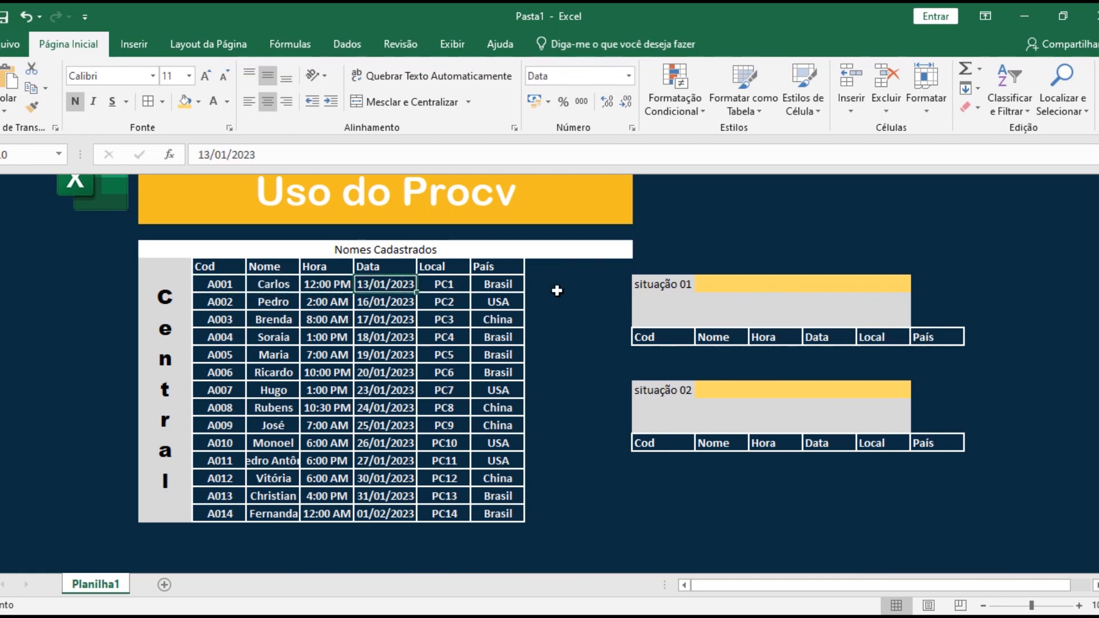
left_click(251, 288)
left_click(221, 286)
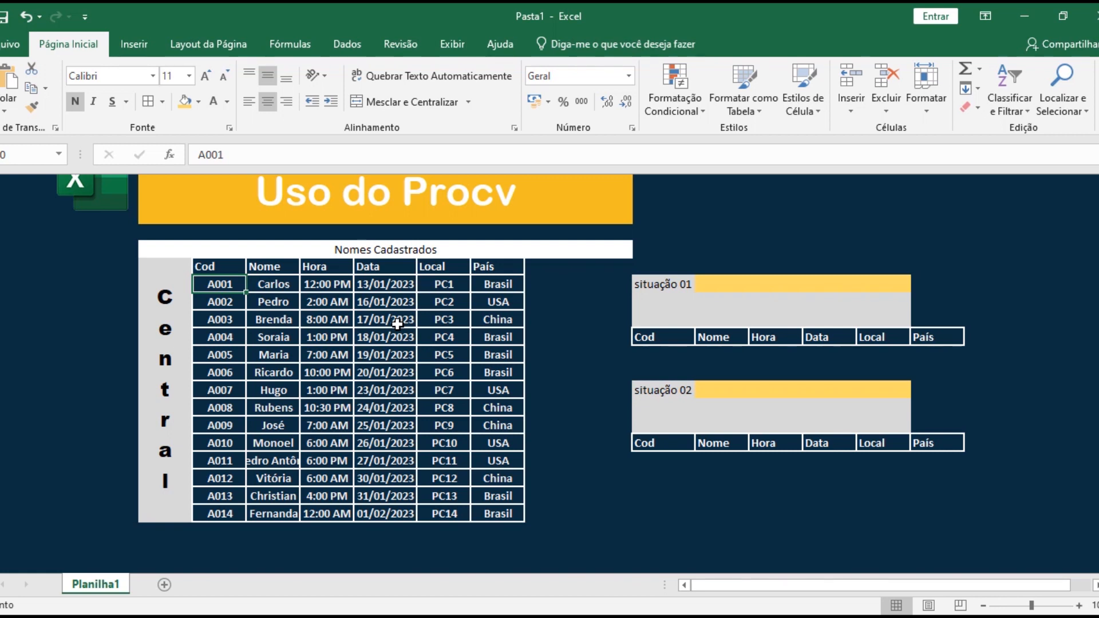
left_click(261, 515)
left_click(229, 515)
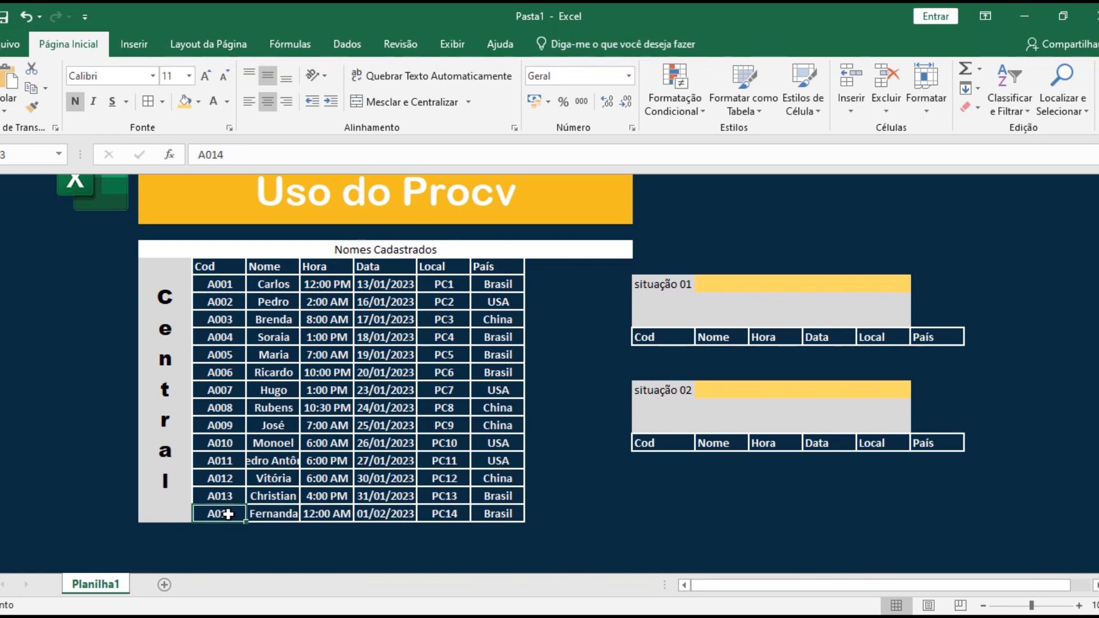
left_click(571, 498)
scroll(571, 498, "up", 1)
scroll(572, 503, "down", 1)
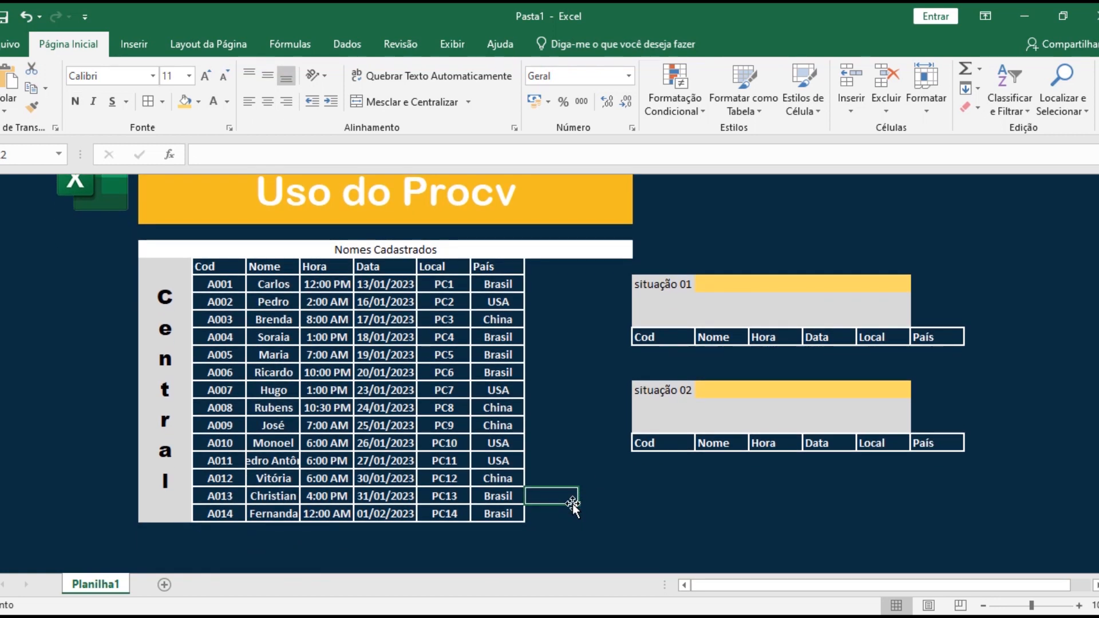
Step: Set the Local value of the table's last record to PC1
left_click(446, 285)
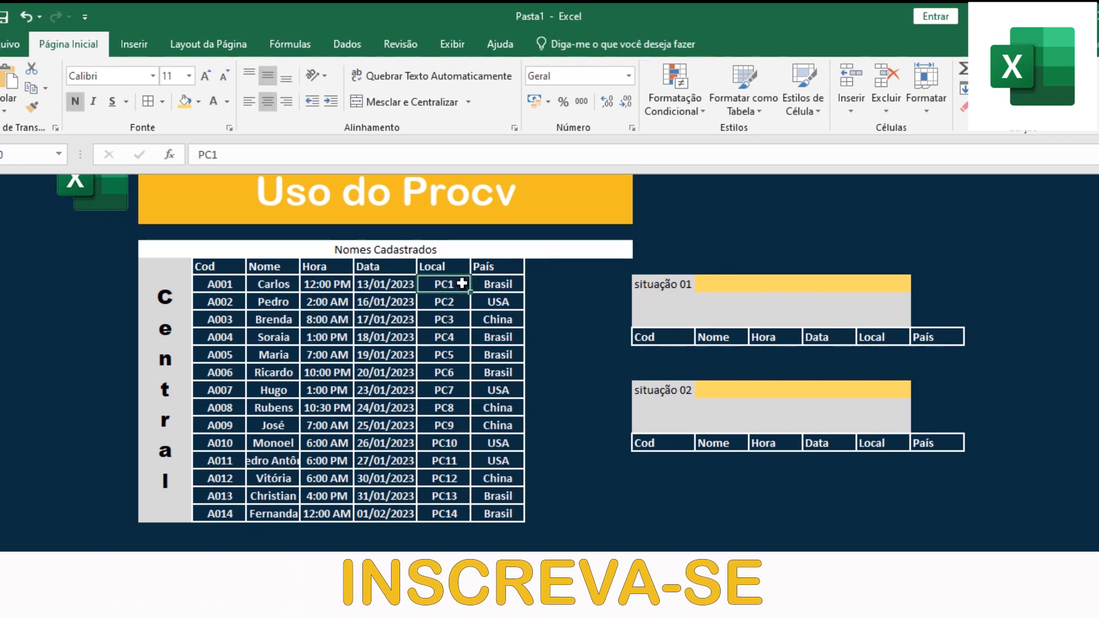
left_click(445, 514)
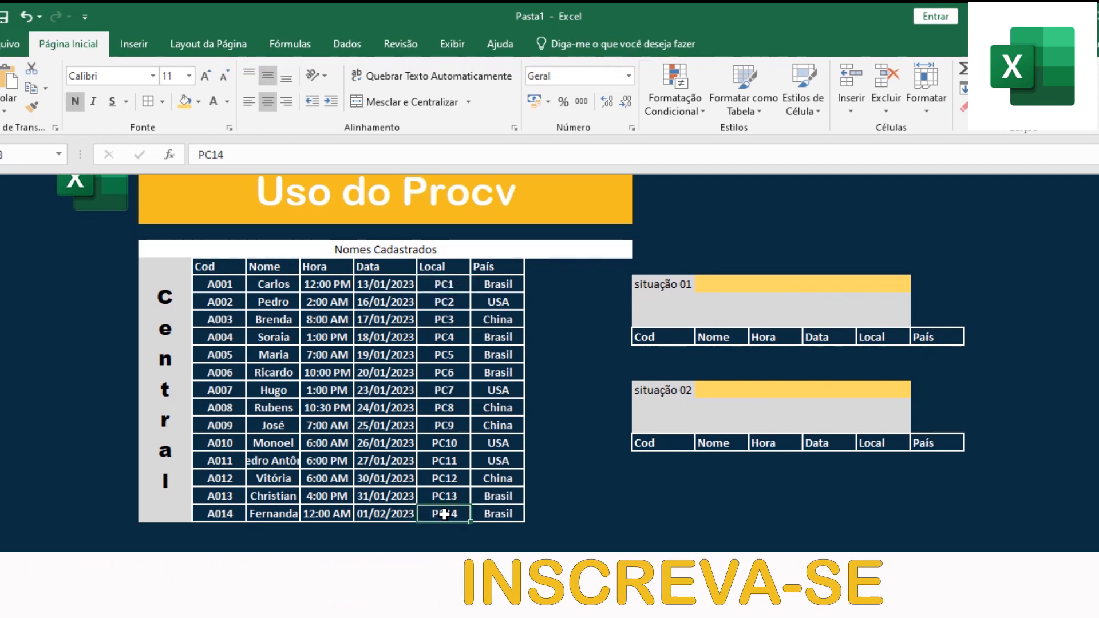
type("PC1")
key("Return")
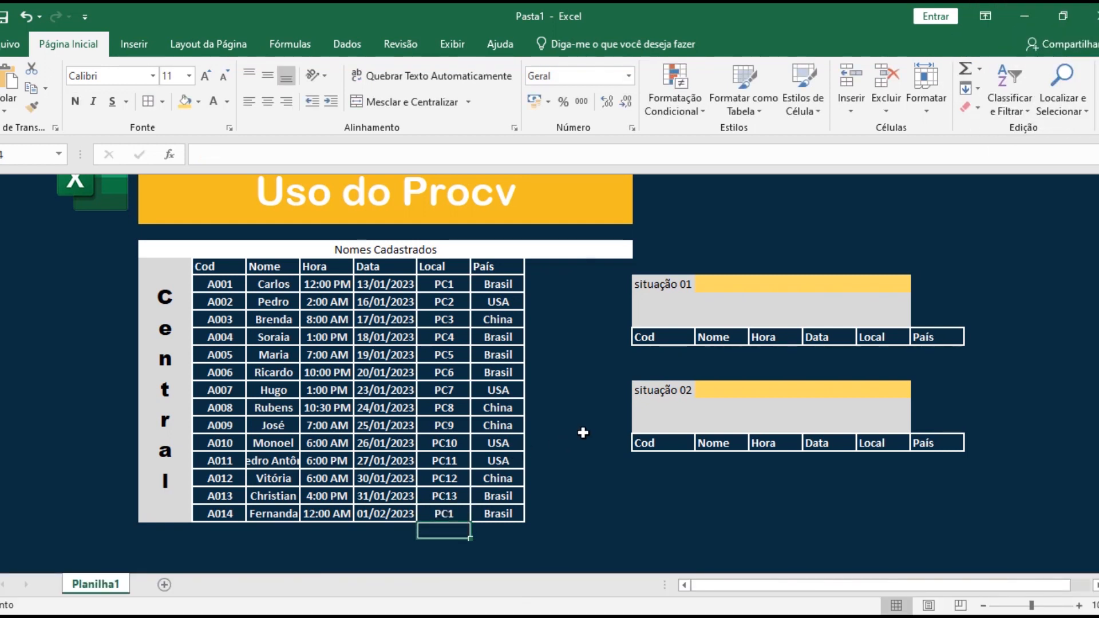
Step: Review the full range of records, from the first Cod cell to the last País cell
left_click(219, 511)
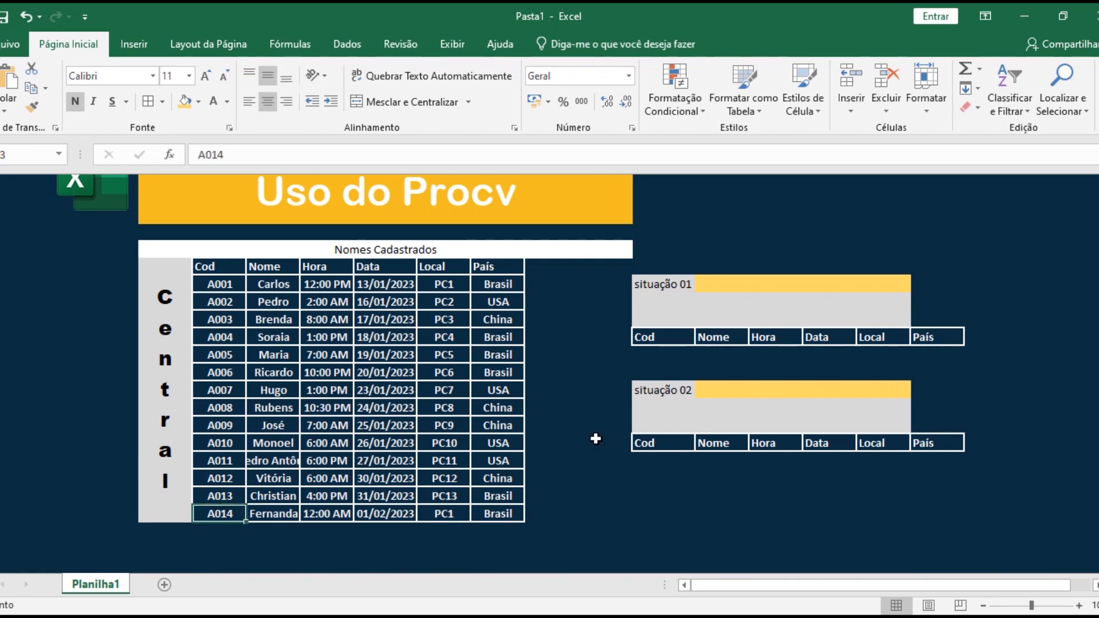
scroll(578, 444, "up", 1)
left_click(687, 364)
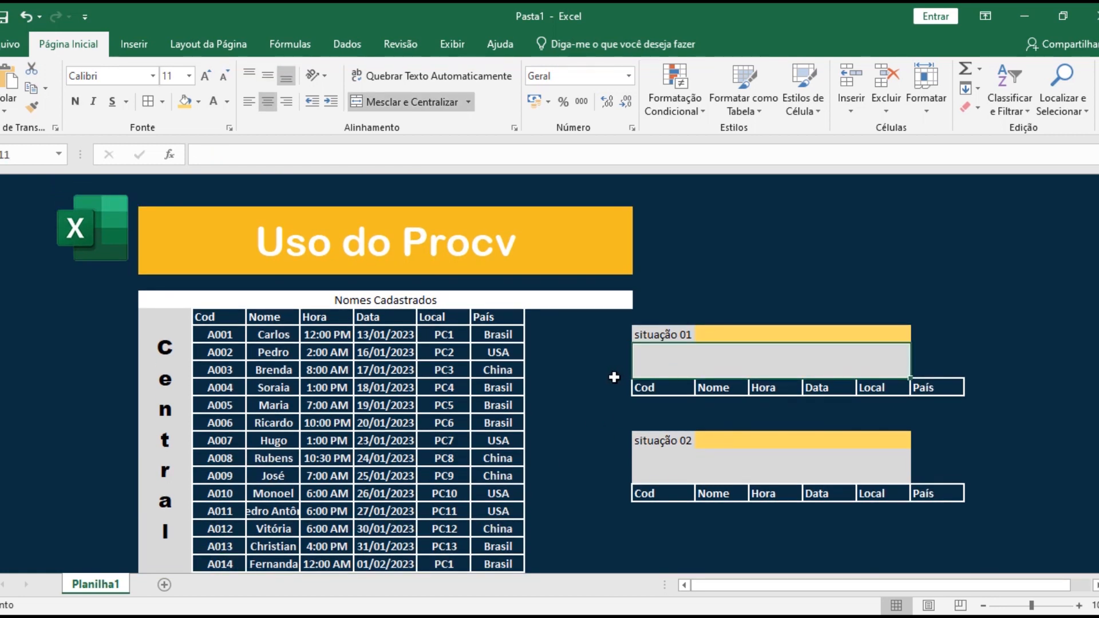
scroll(605, 384, "down", 1)
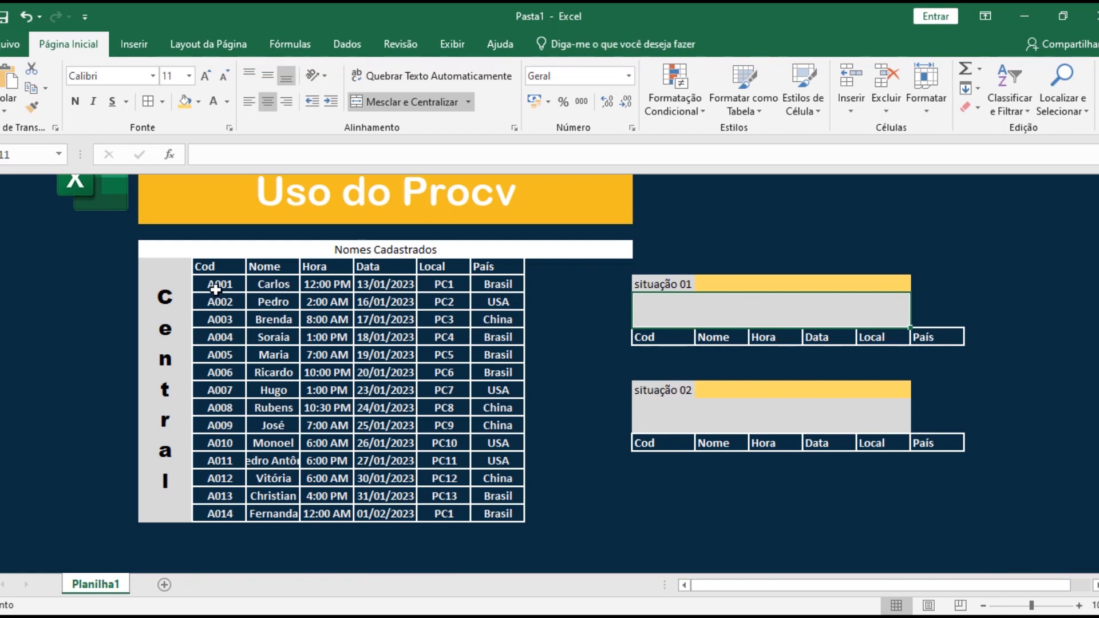
left_click_drag(216, 289, 497, 513)
left_click(574, 428)
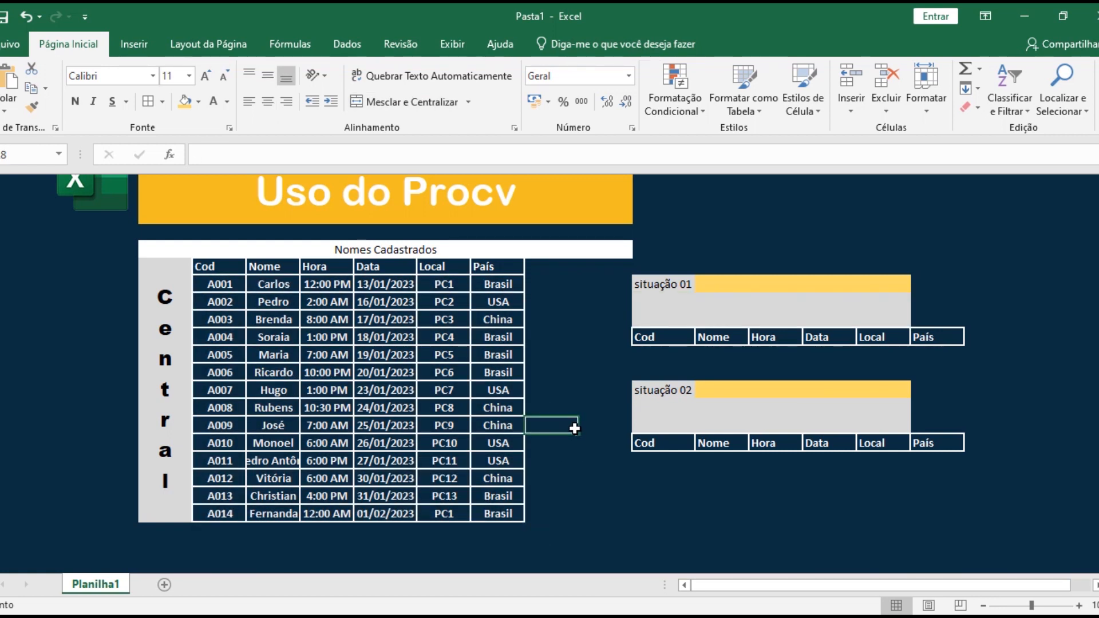
left_click_drag(196, 289, 497, 513)
left_click(731, 316)
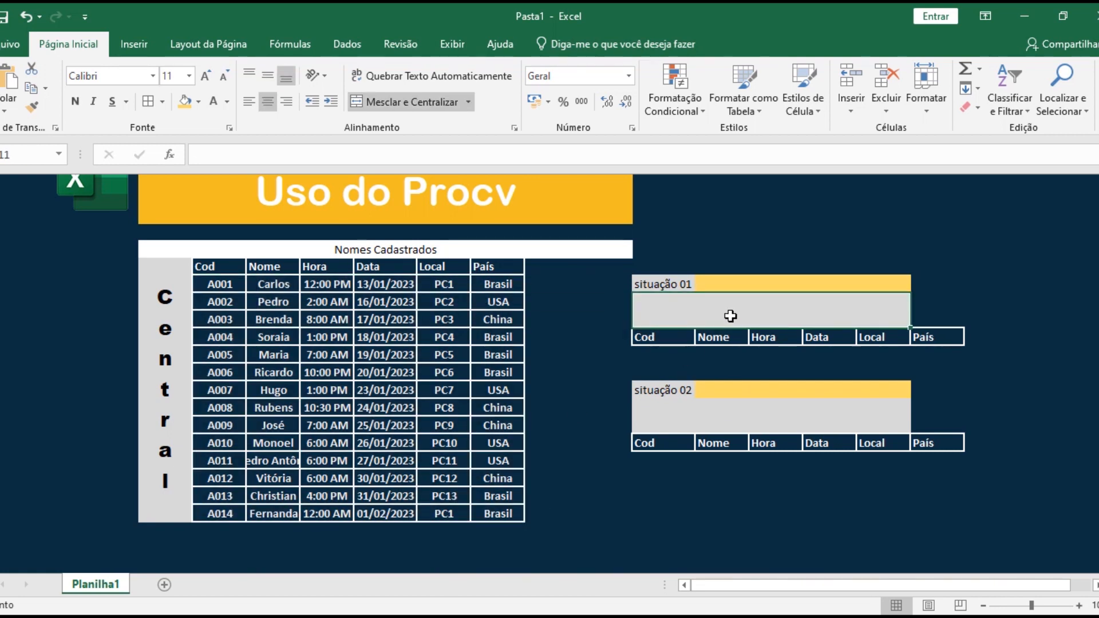
left_click_drag(212, 289, 522, 515)
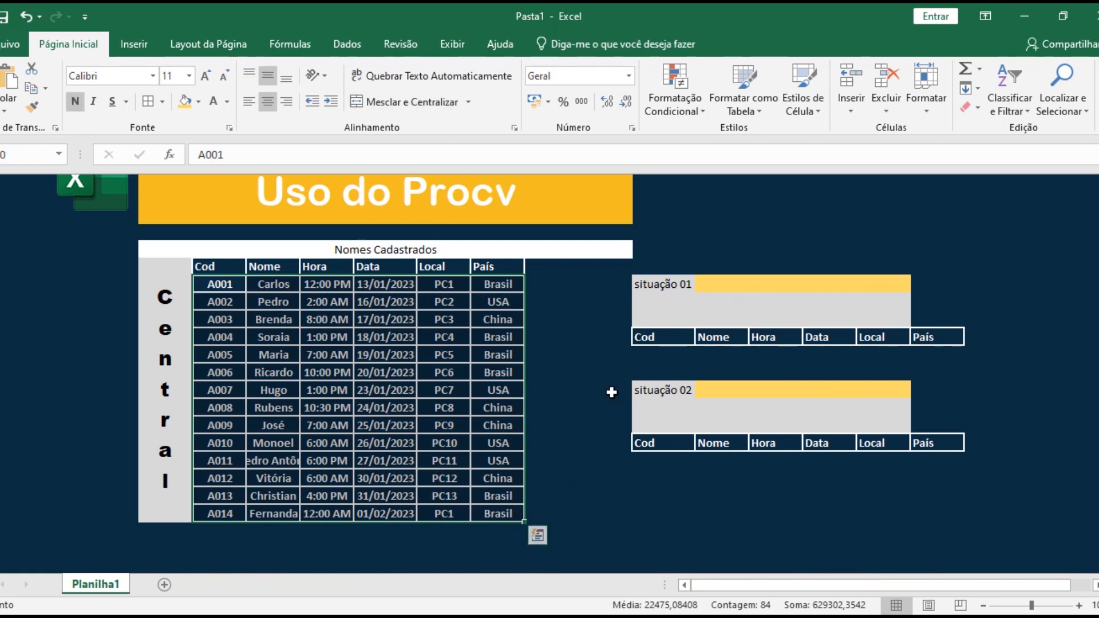
left_click(720, 314)
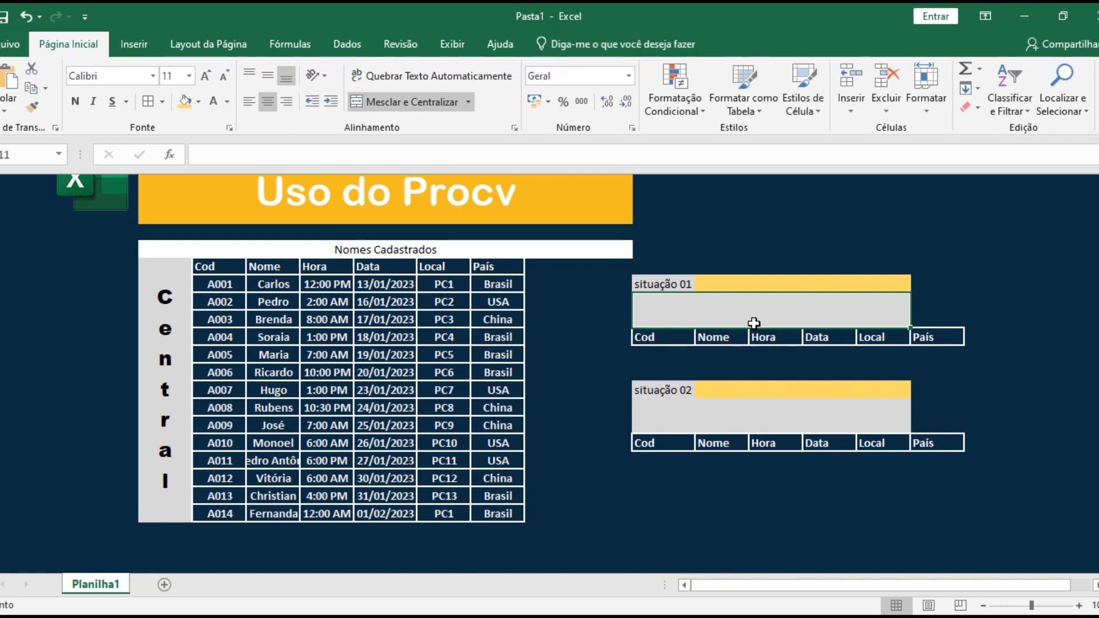
type("hfhfhfhf")
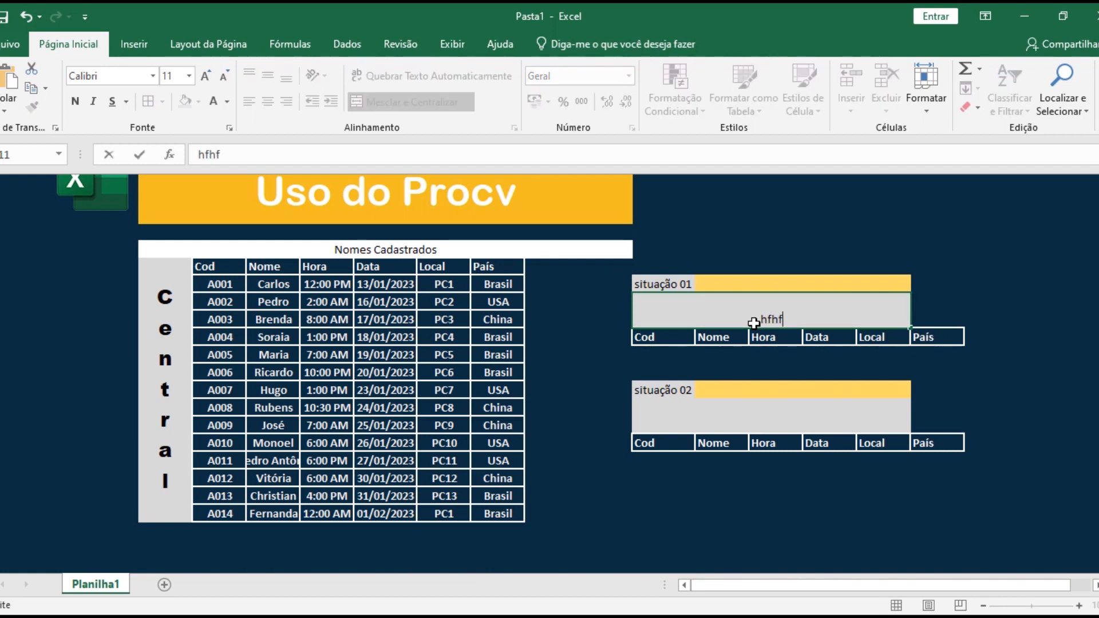
key("BackSpace")
key("BackSpace")
key("BackSpace")
key("BackSpace")
key("BackSpace")
key("BackSpace")
key("BackSpace")
key("BackSpace")
left_click(1021, 286)
Step: Merge and center the four yellow cells beside the situação 01 label
left_click(878, 282)
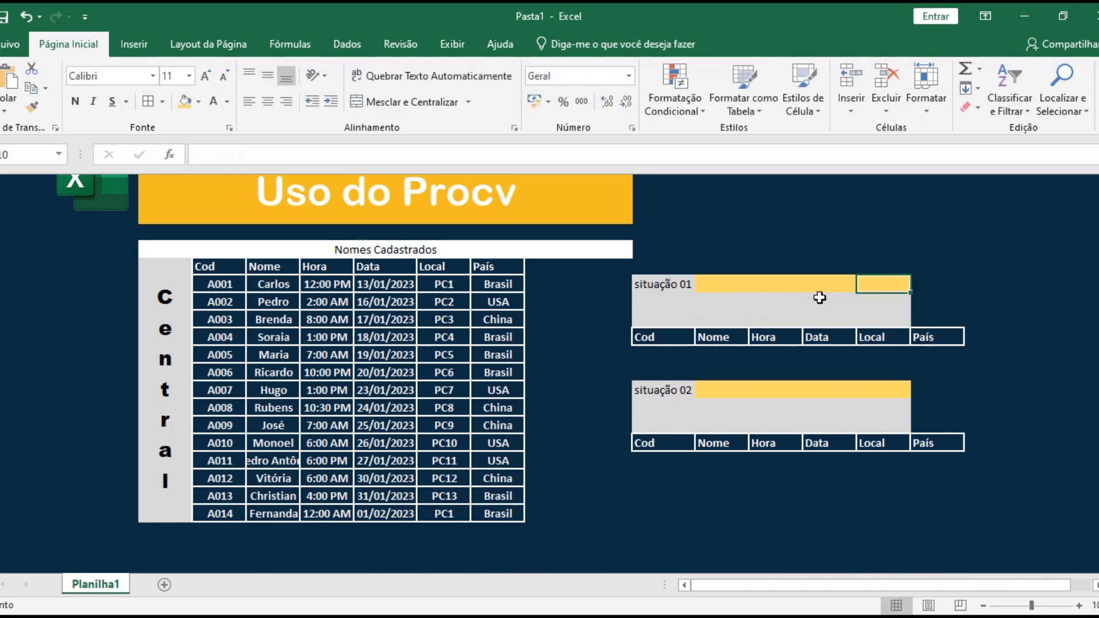
left_click_drag(711, 287, 890, 286)
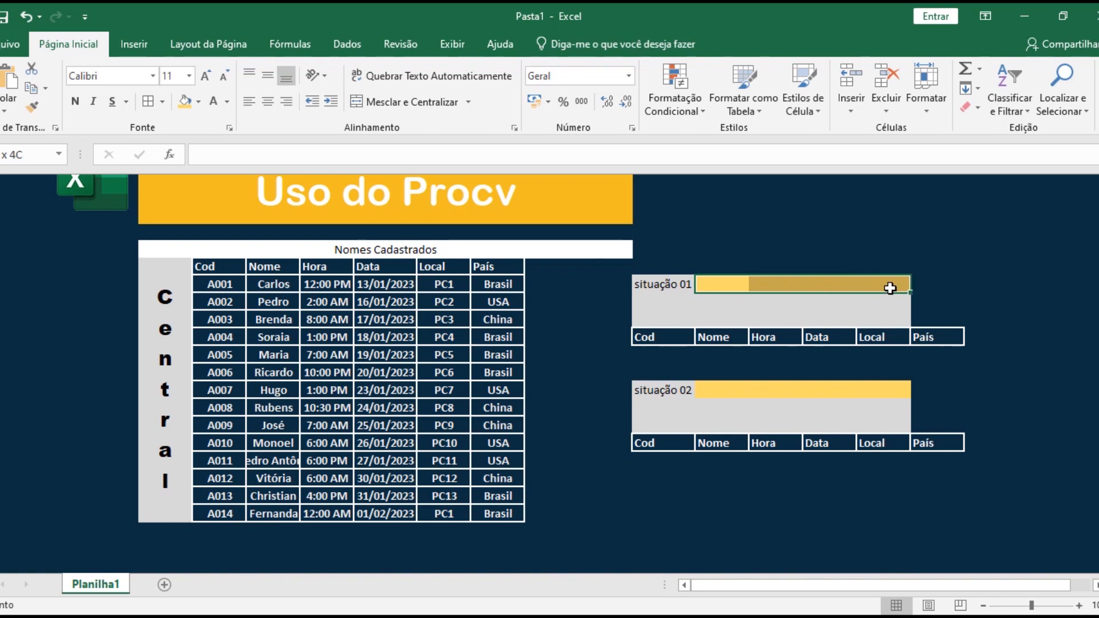
left_click(364, 104)
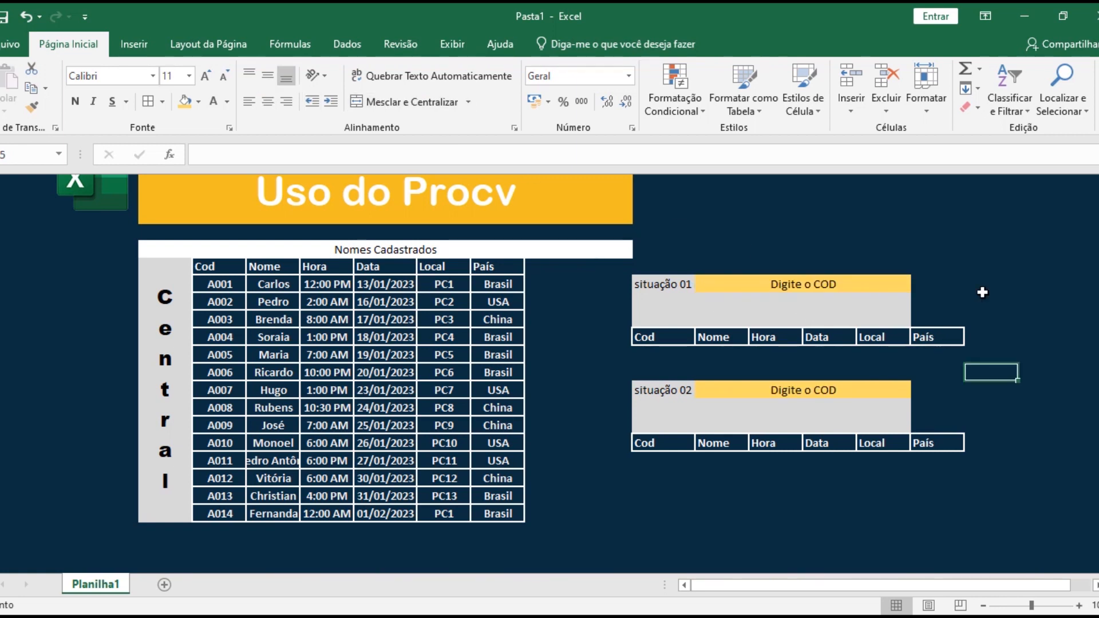
Step: Enter the code A0015 in the grey merged cell of situação 01
left_click(857, 314)
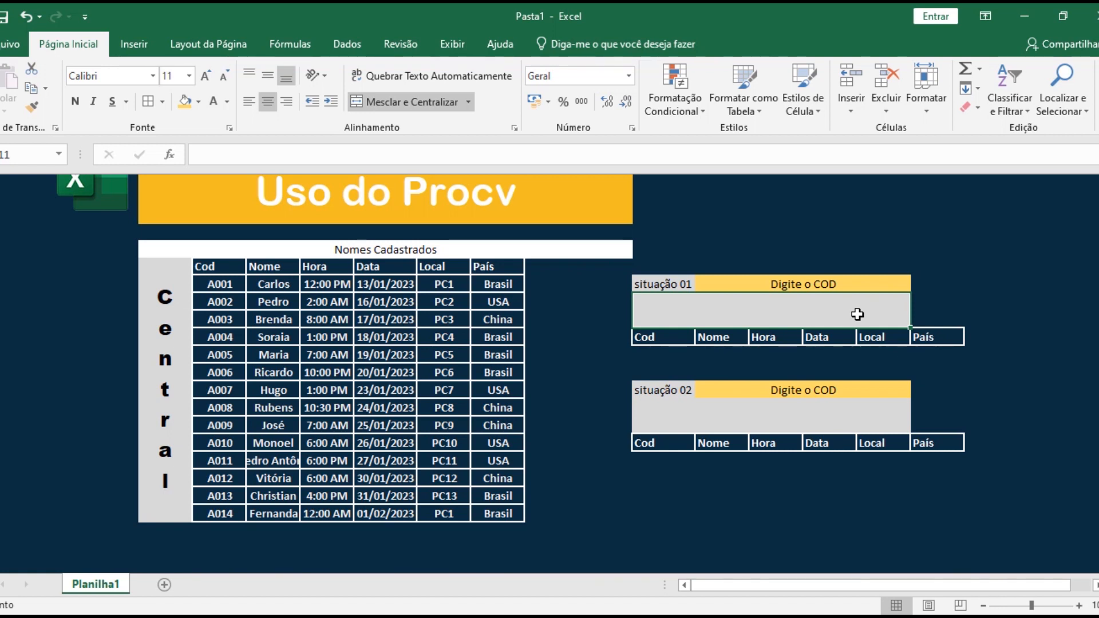
scroll(856, 314, "up", 1)
scroll(857, 314, "down", 1)
type("A0015")
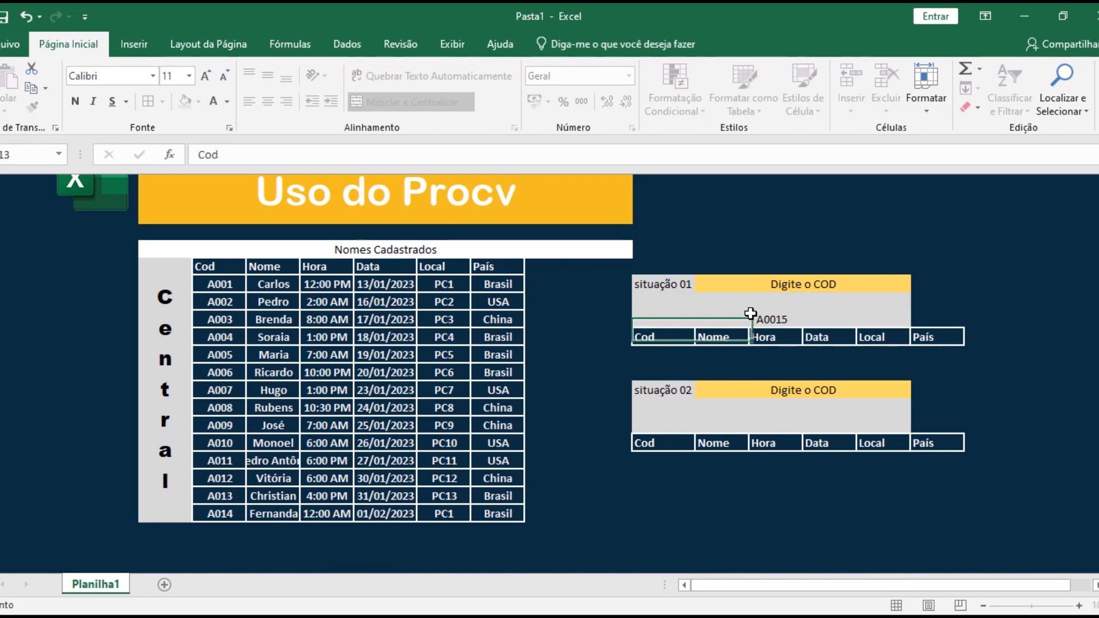
key("Return")
Step: Format the code in the grey merged cell of situação 01 as centered, middle-aligned, bold text at size 16
left_click(750, 314)
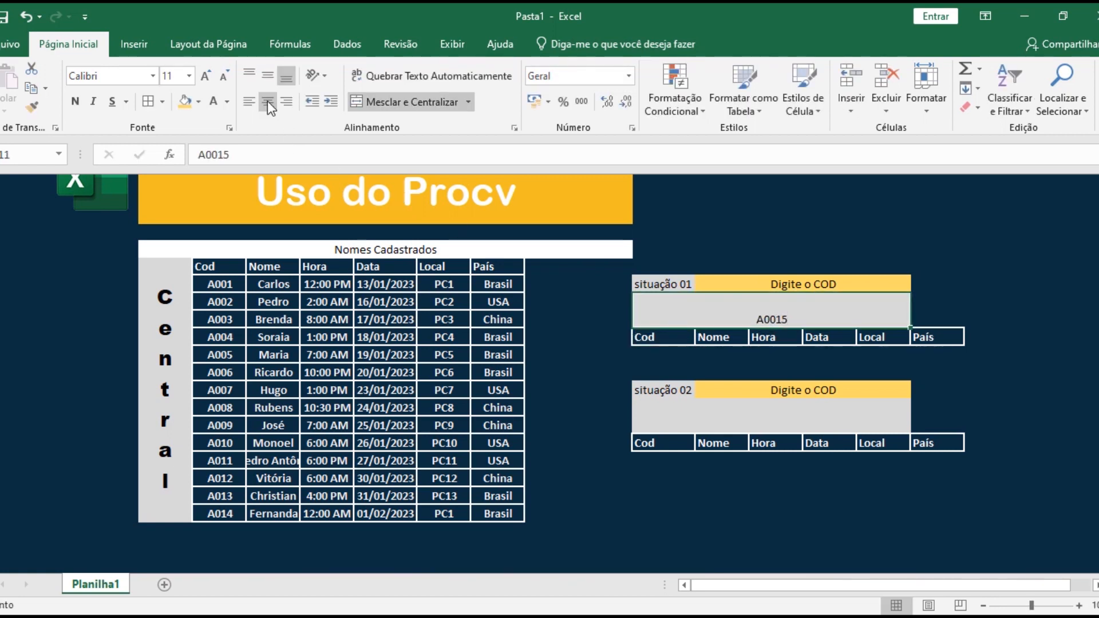
left_click(268, 76)
left_click(75, 102)
left_click(204, 76)
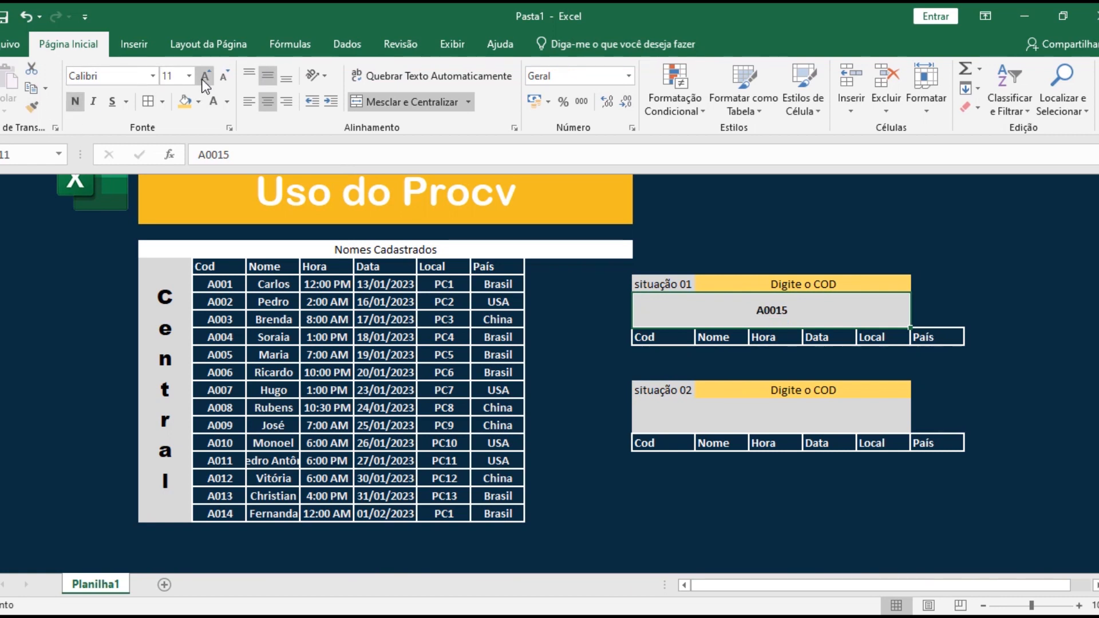
left_click(1046, 383)
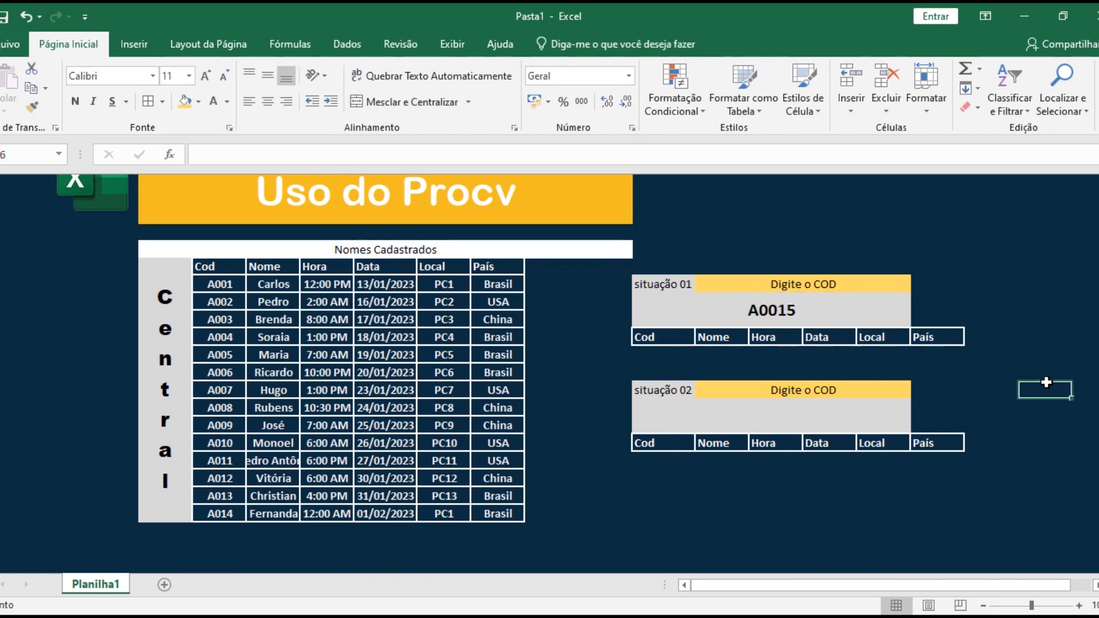
Step: Start a PROCV formula in the cell below the Cod header of situação 01 and open its function arguments
double_click(656, 356)
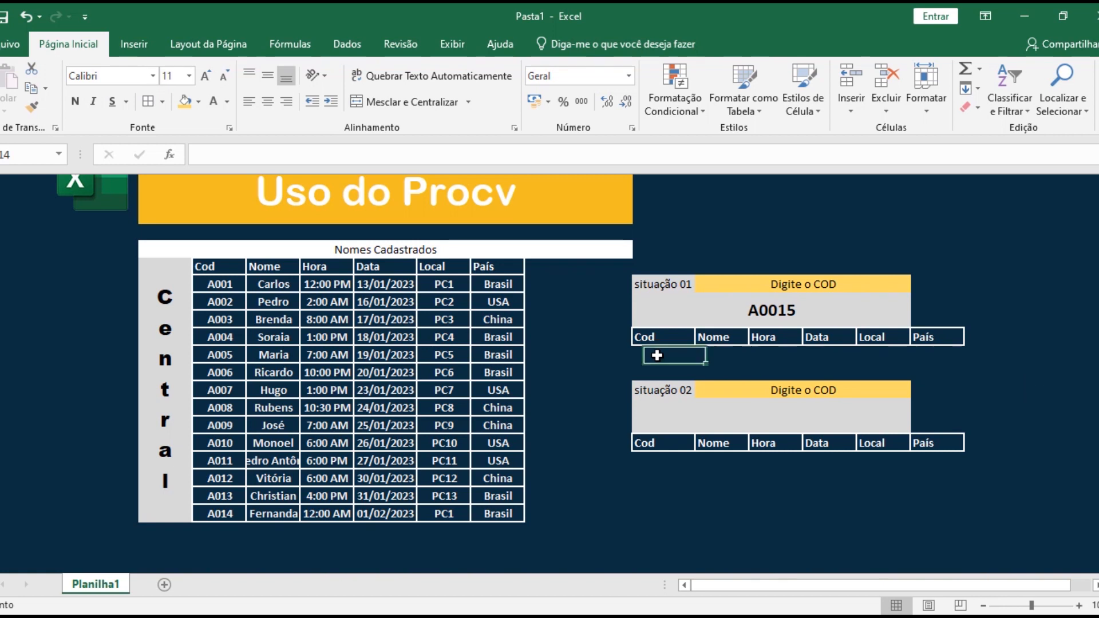
left_click(772, 355)
left_click_drag(934, 358, 649, 355)
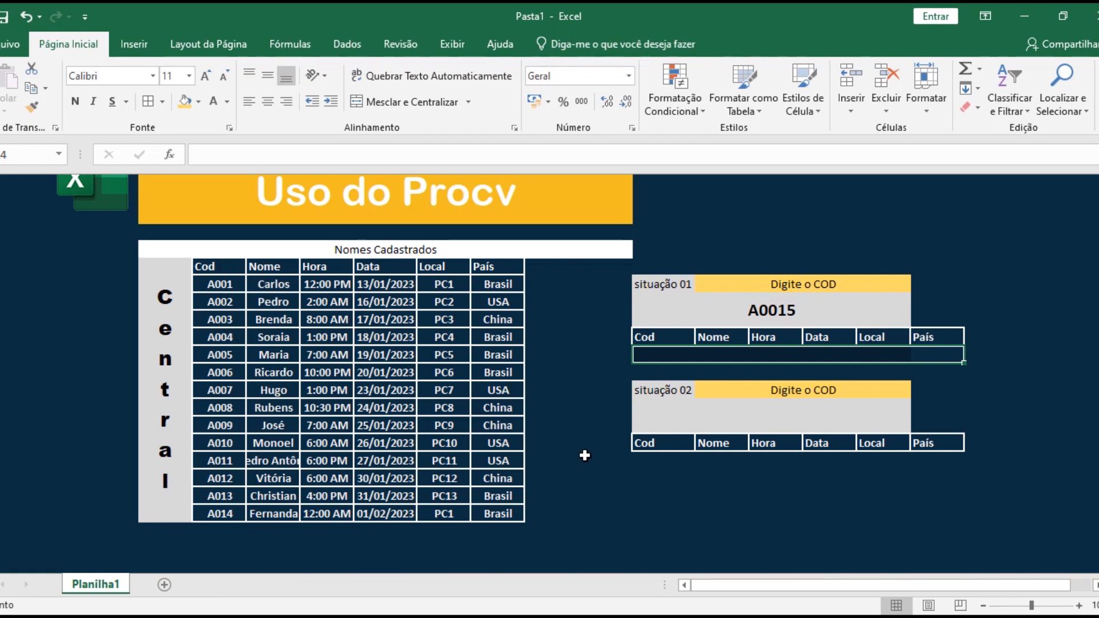
left_click(657, 359)
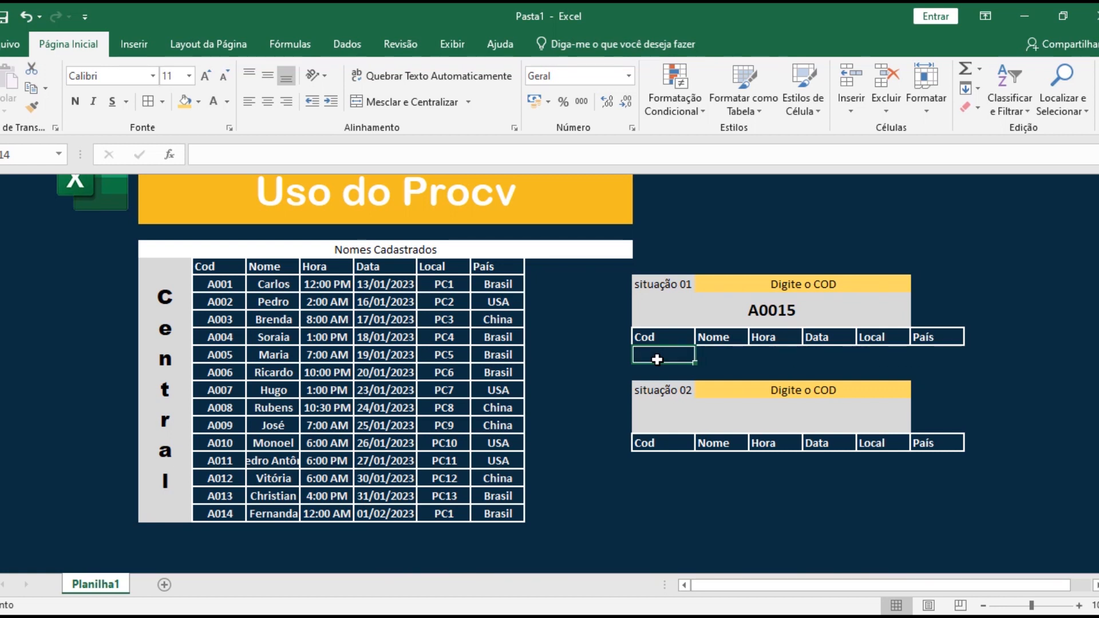
type("=pro")
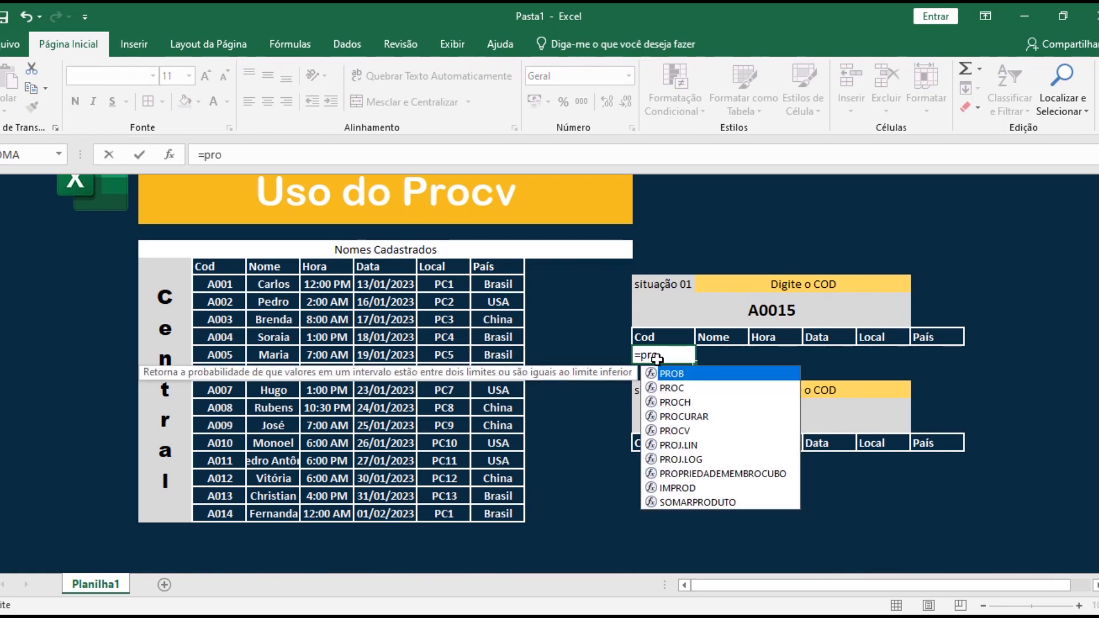
left_click(684, 432)
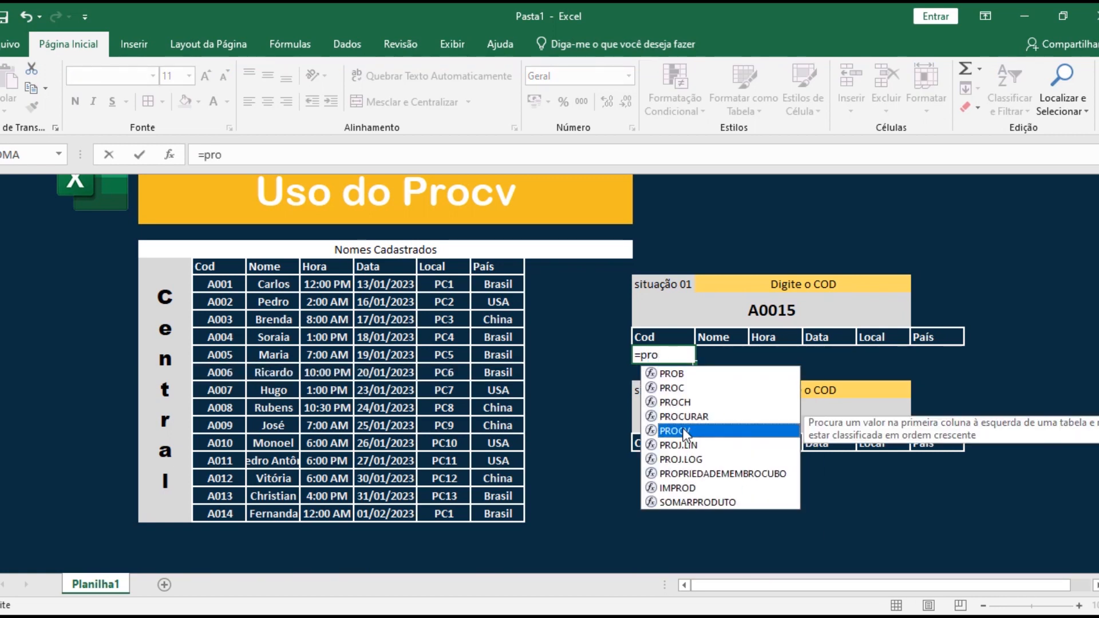
double_click(684, 432)
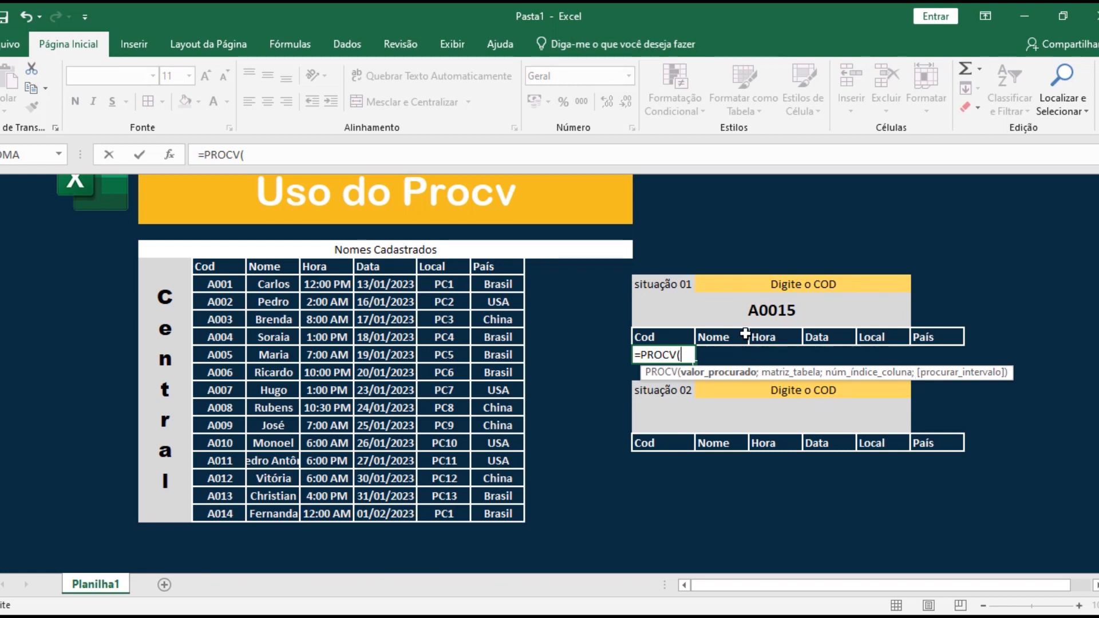
left_click(167, 159)
left_click_drag(405, 171, 642, 250)
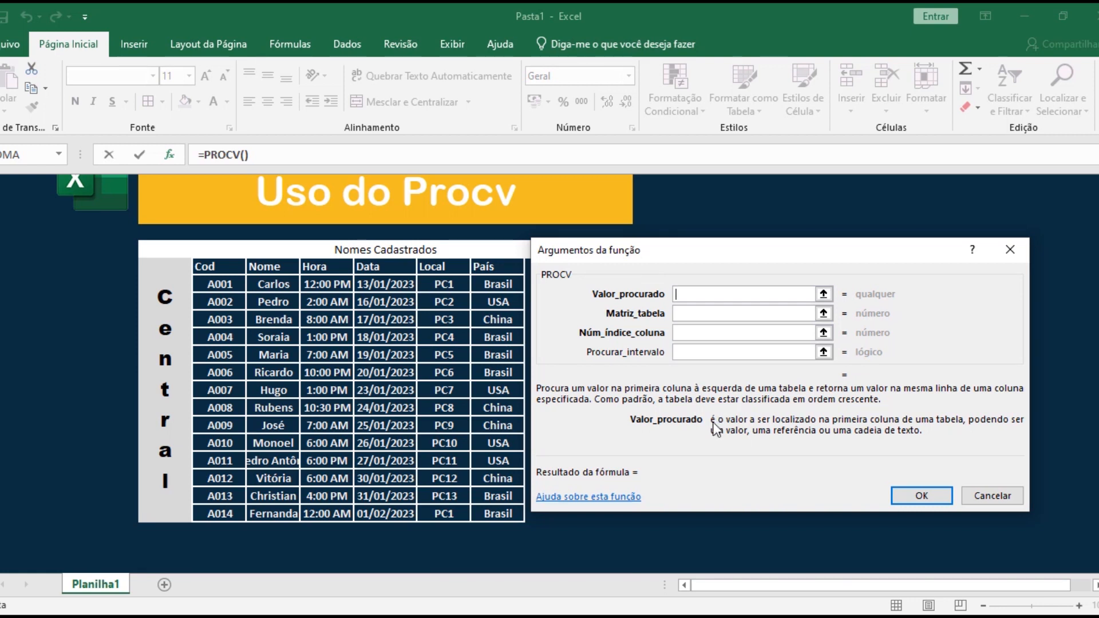
Step: Set the PROCV Valor_procurado argument to M11, the merged code cell of situação 01
left_click(729, 312)
left_click(725, 335)
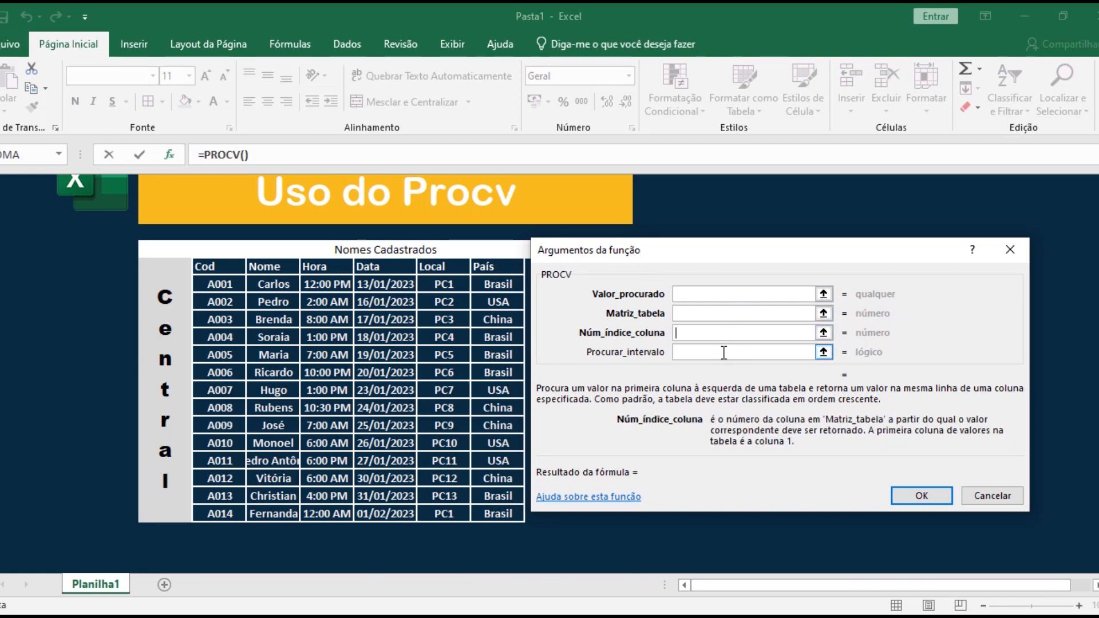
left_click(724, 353)
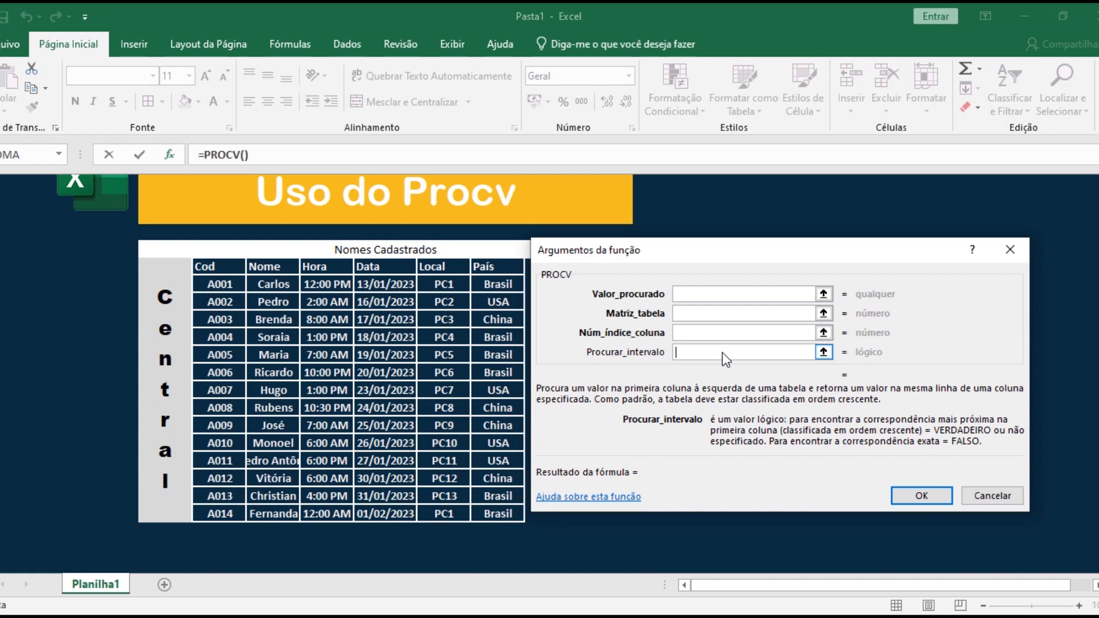
left_click(711, 298)
left_click_drag(731, 257, 311, 270)
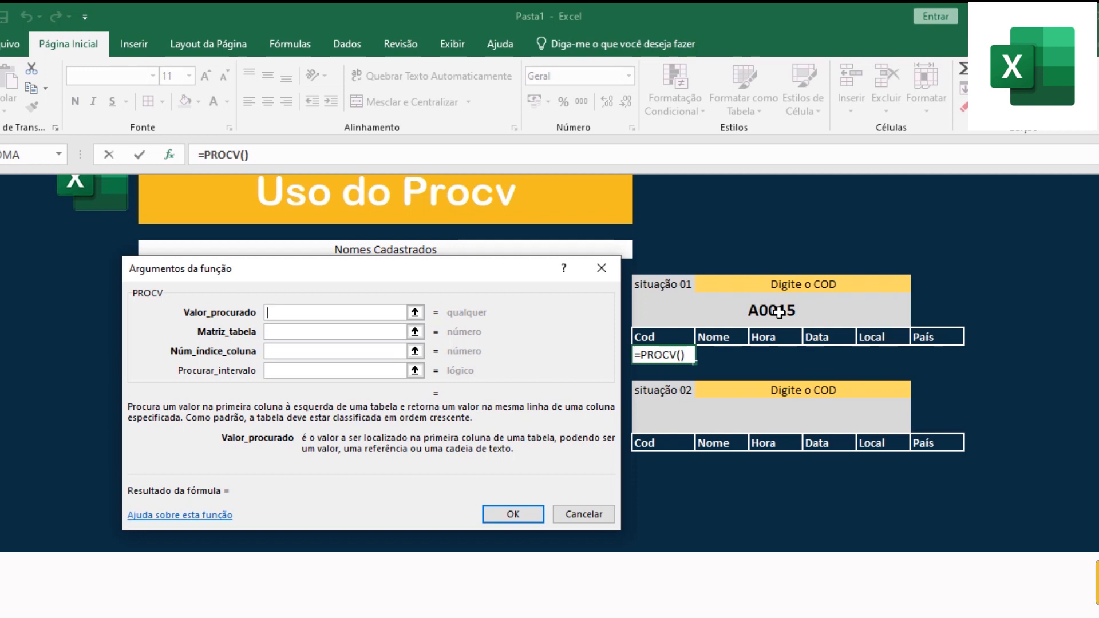
left_click(415, 312)
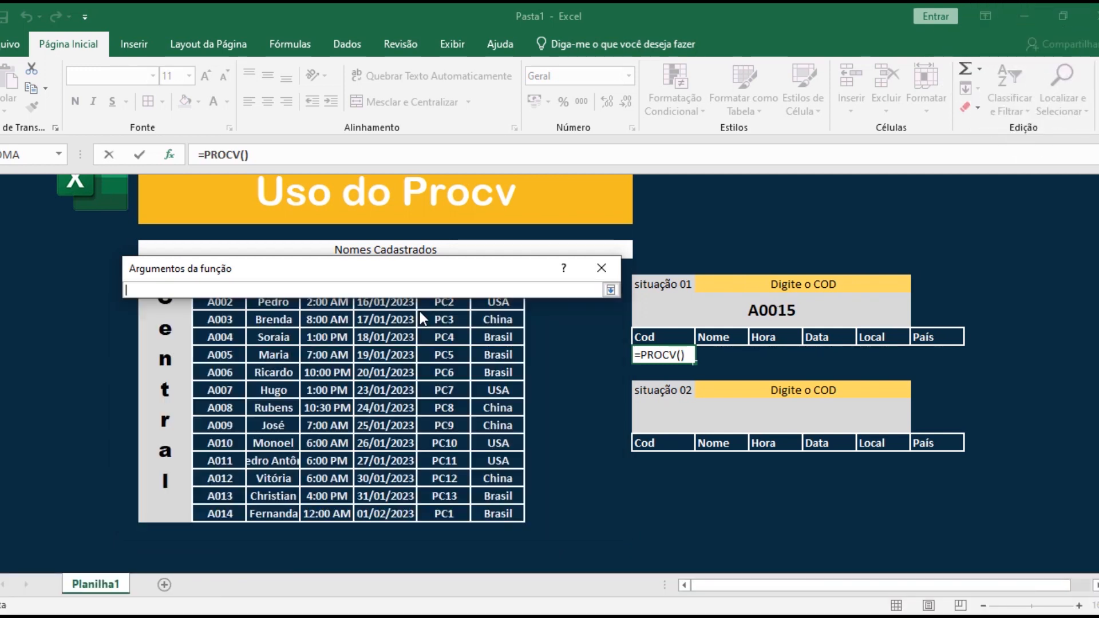
left_click(725, 309)
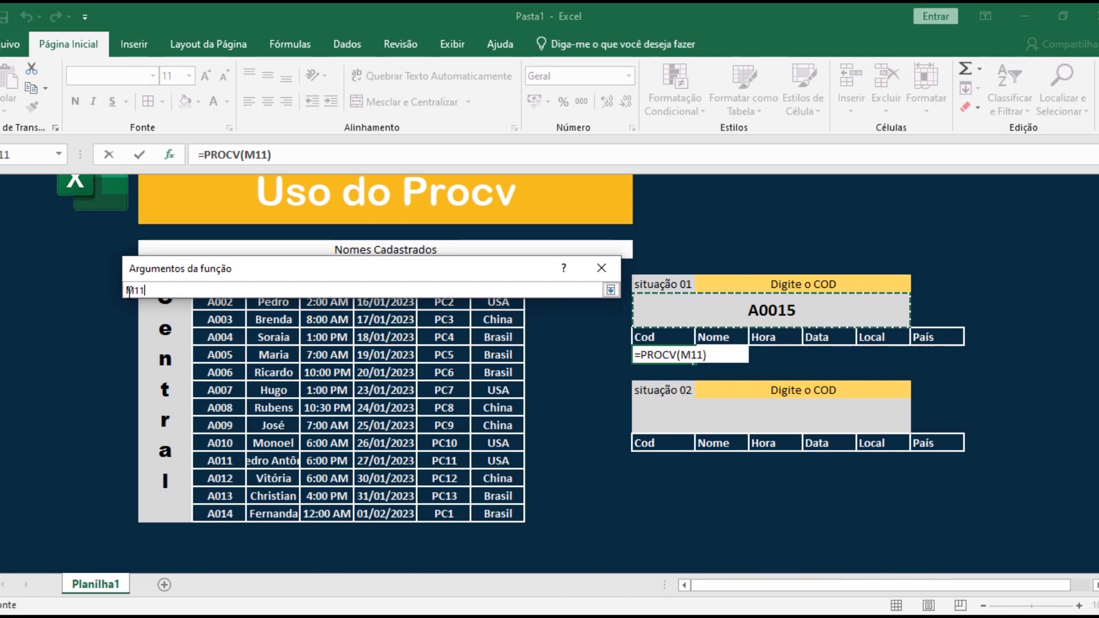
key("Return")
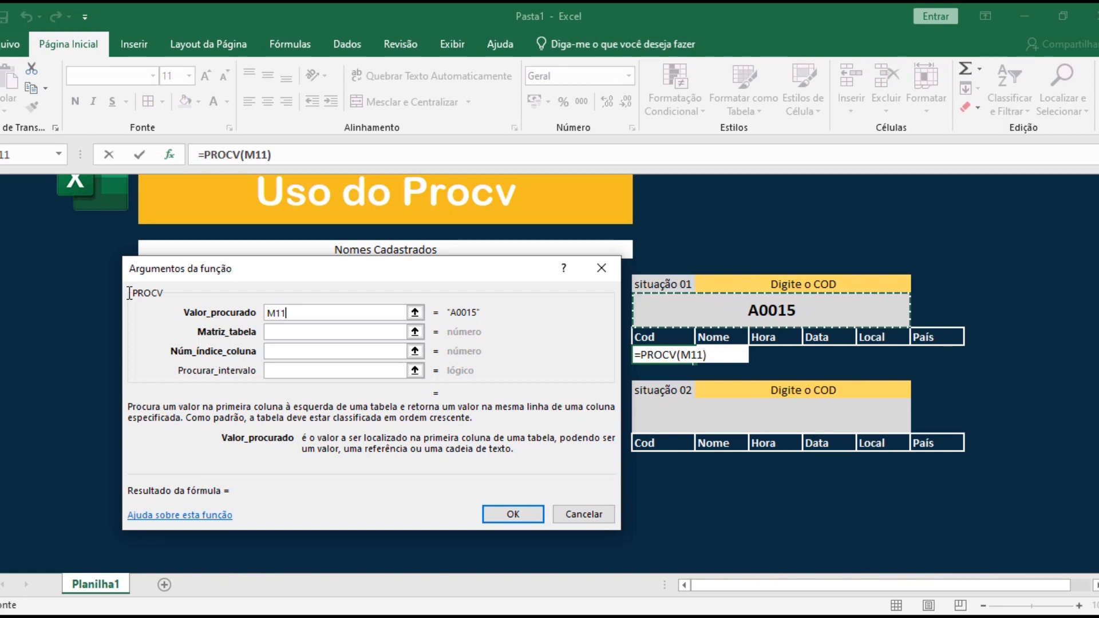
Step: Set Matriz_tabela to E10:J23, covering every Nomes Cadastrados record from Cod to País without the header row
left_click_drag(158, 273, 646, 270)
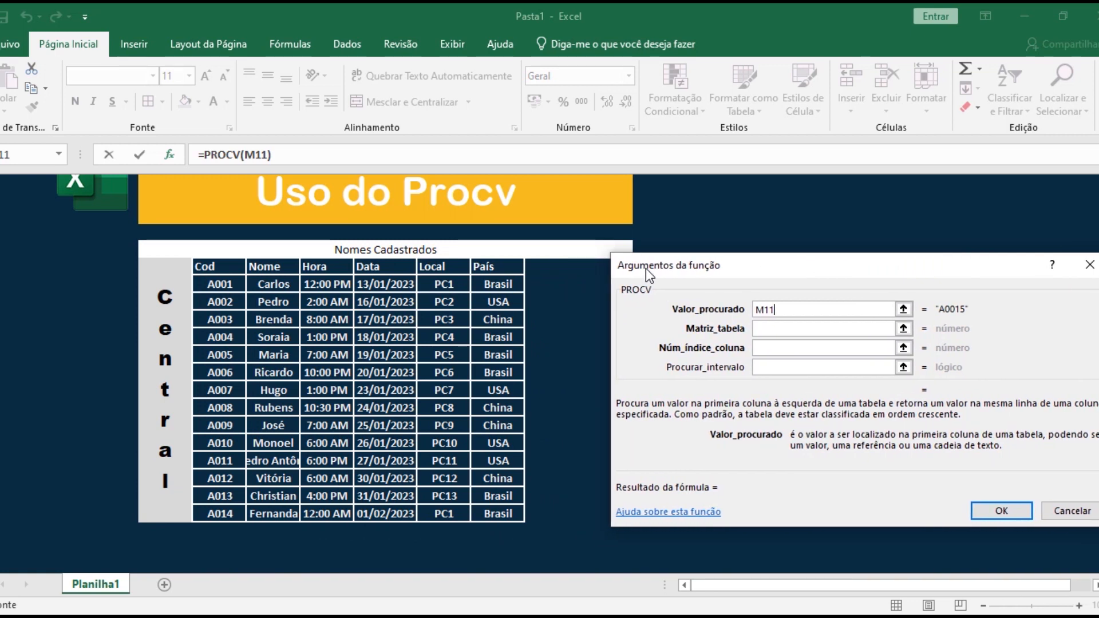
left_click(819, 330)
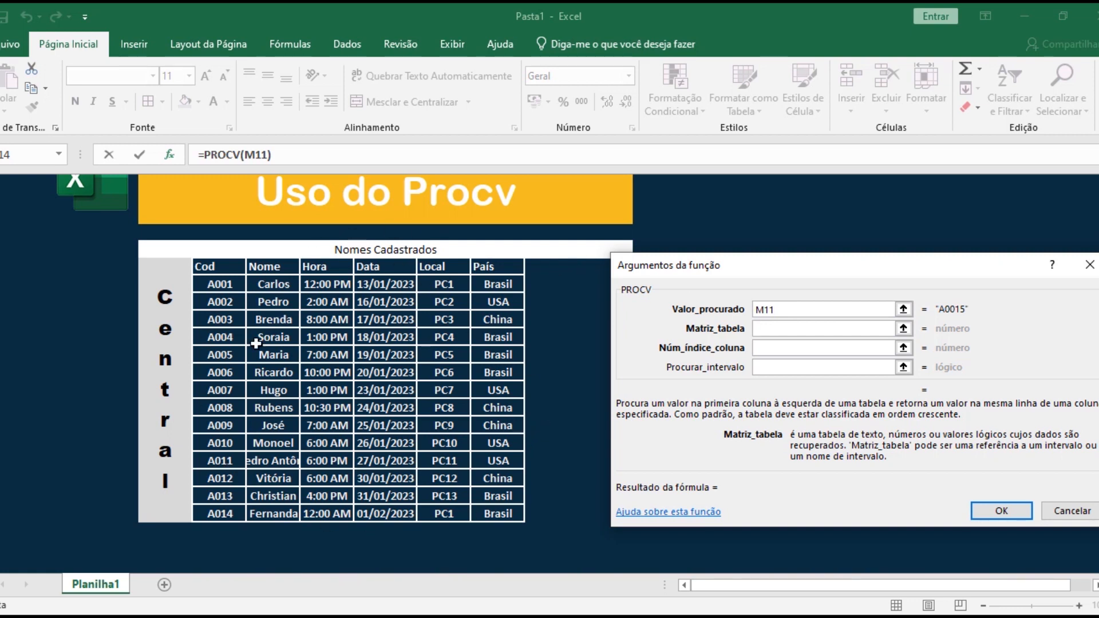
left_click(214, 284)
left_click_drag(214, 284, 507, 514)
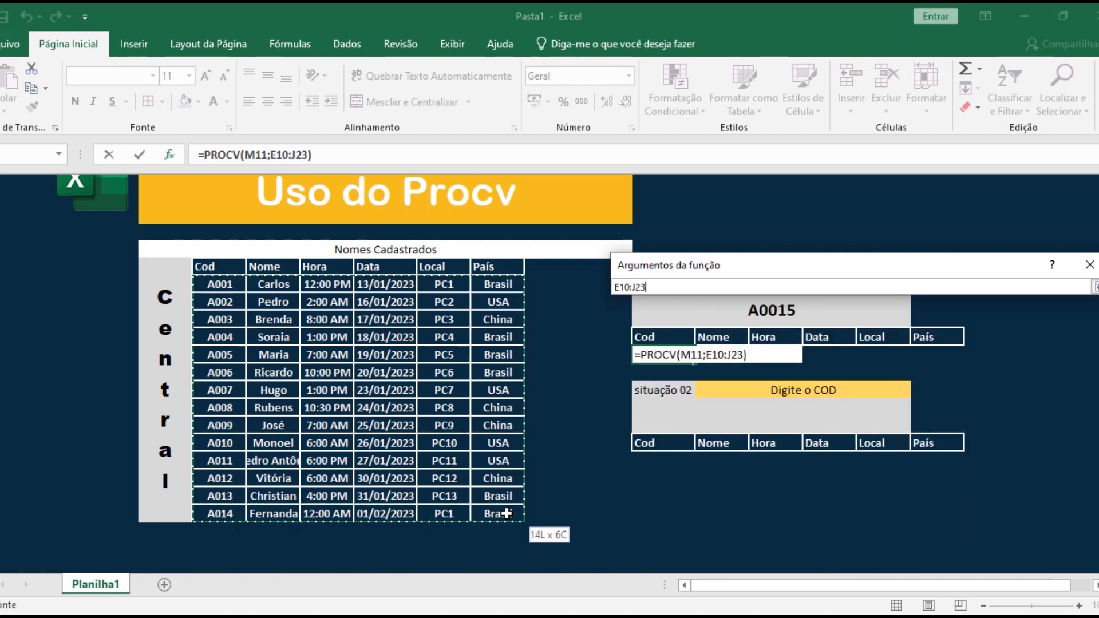
mouse_move(507, 513)
left_mouse_down()
mouse_move(236, 505)
mouse_move(501, 479)
mouse_move(503, 515)
mouse_move(500, 506)
left_mouse_up()
left_click_drag(500, 505, 239, 515)
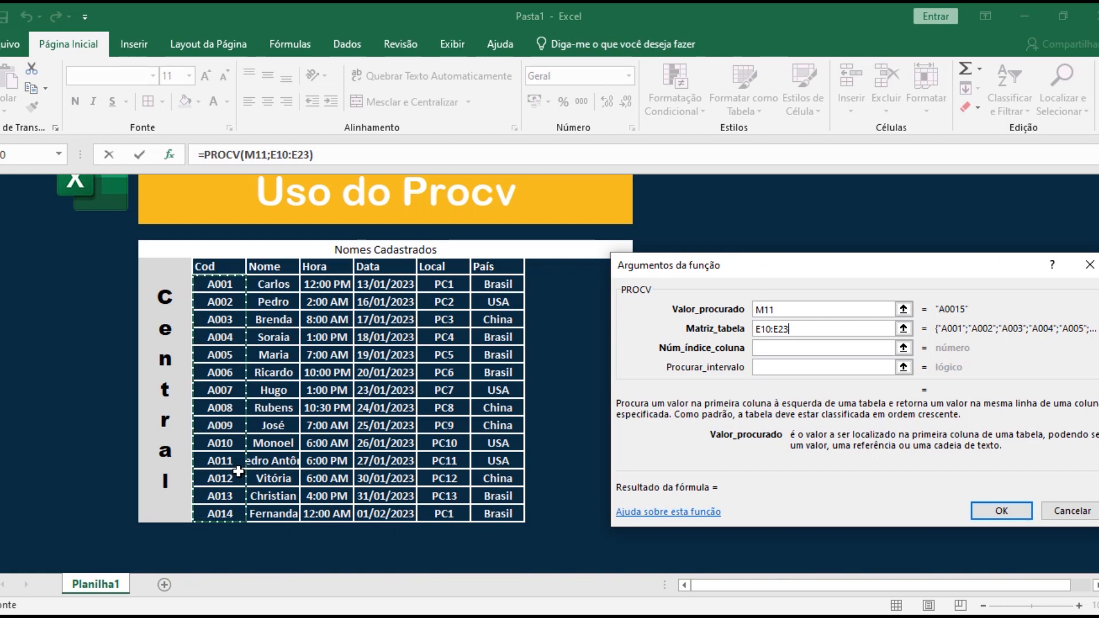
left_click_drag(216, 282, 484, 495)
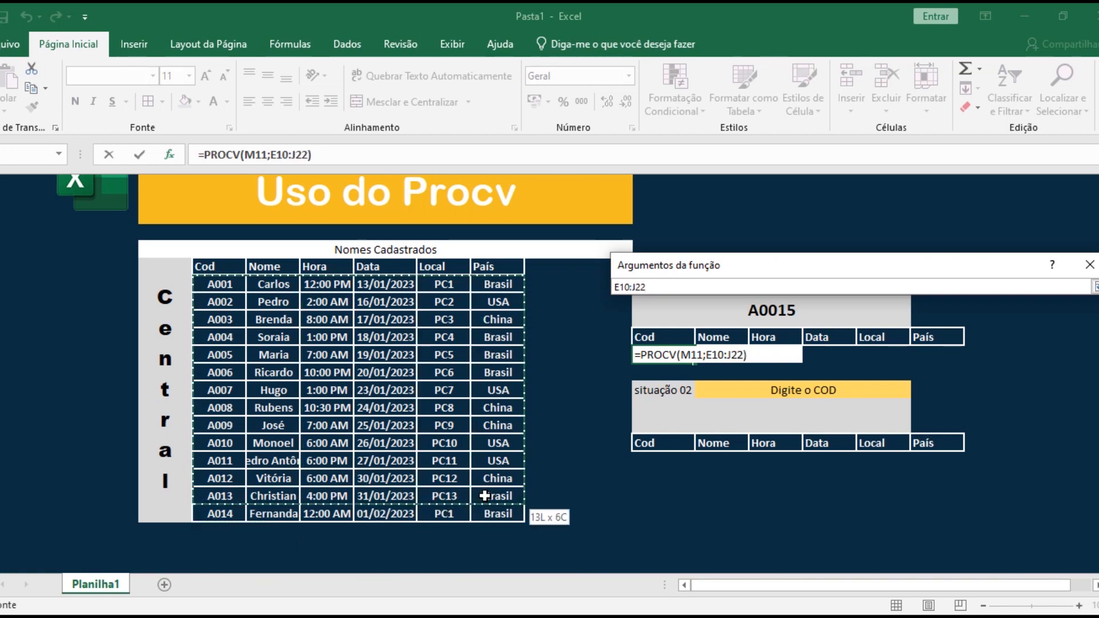
mouse_move(484, 495)
left_mouse_down()
mouse_move(449, 501)
mouse_move(498, 509)
mouse_move(213, 471)
mouse_move(497, 513)
left_mouse_up()
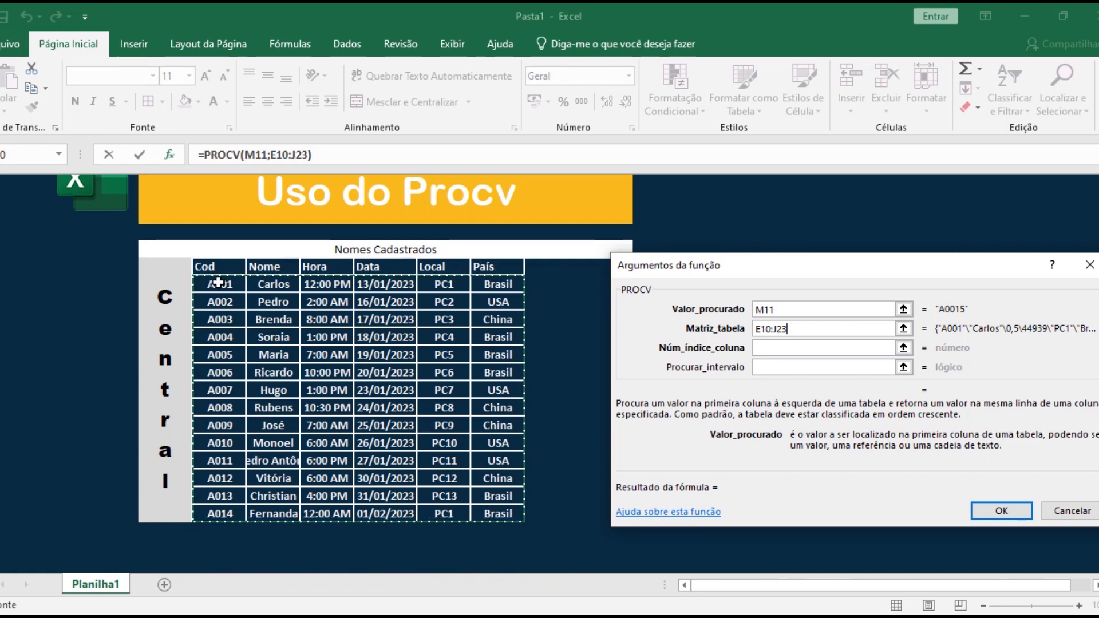
Step: Set Núm_índice_coluna to 1 so the formula returns the Cod column
left_click(810, 349)
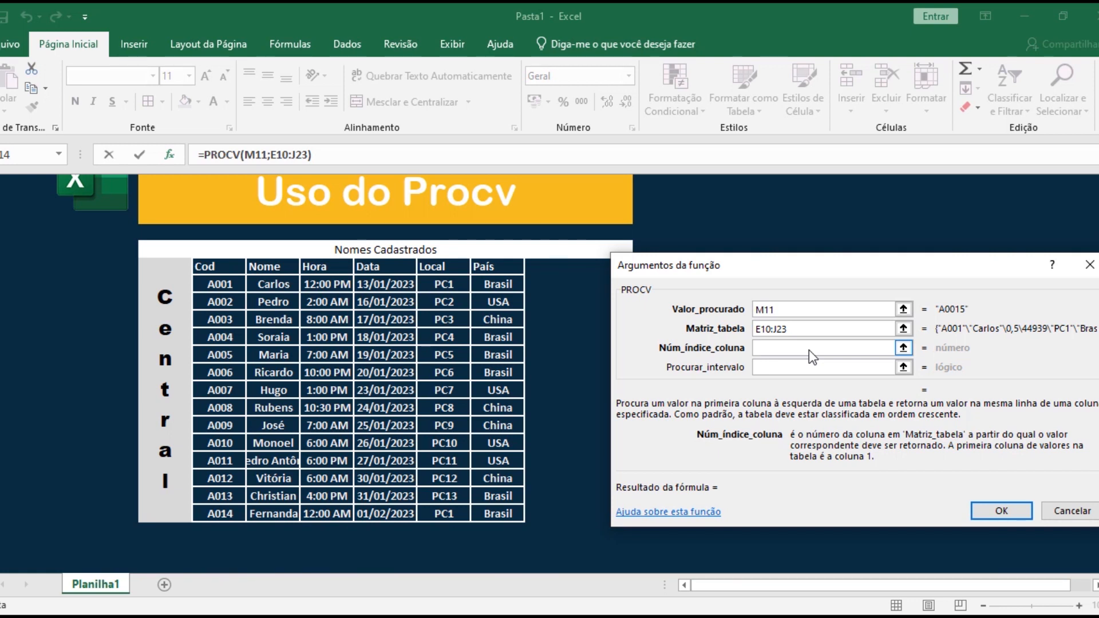
left_click_drag(743, 266, 1029, 242)
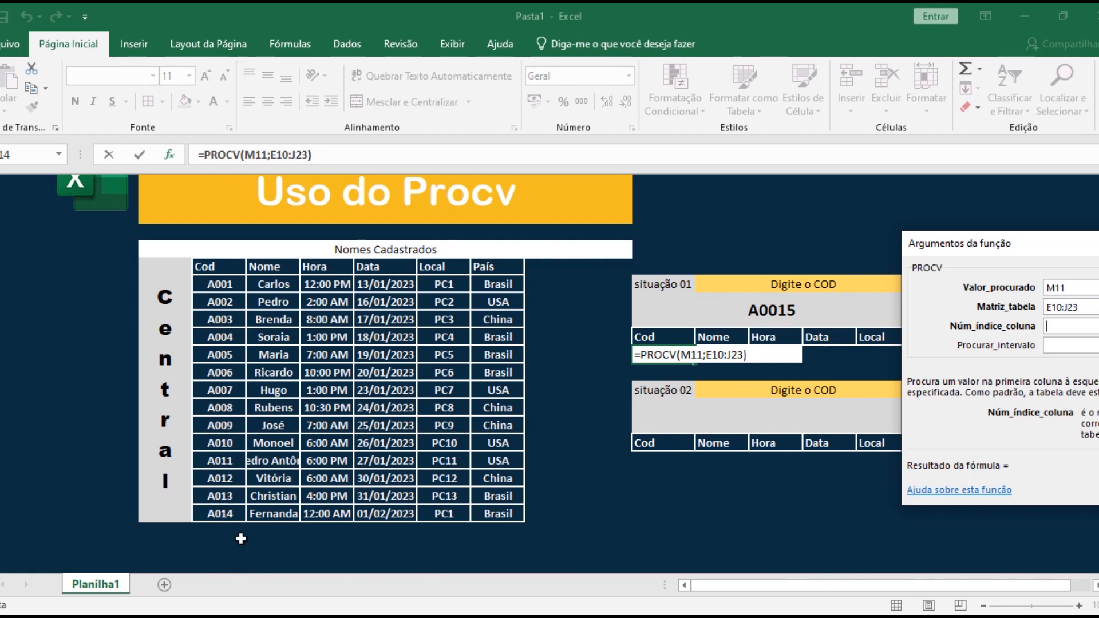
left_click_drag(1018, 243, 744, 236)
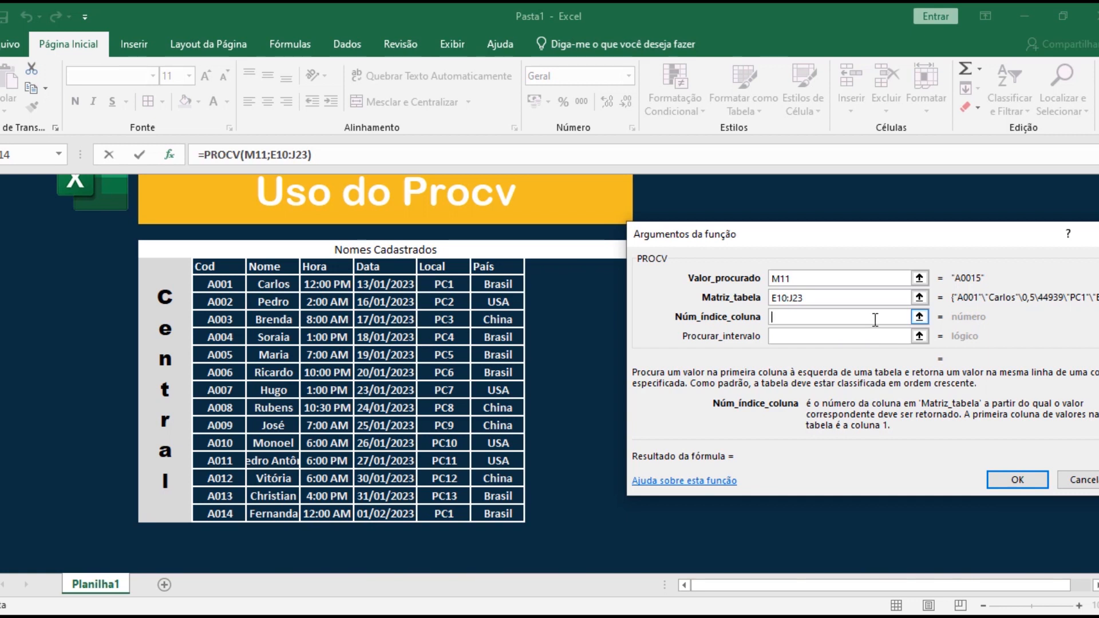
left_click_drag(800, 234, 994, 217)
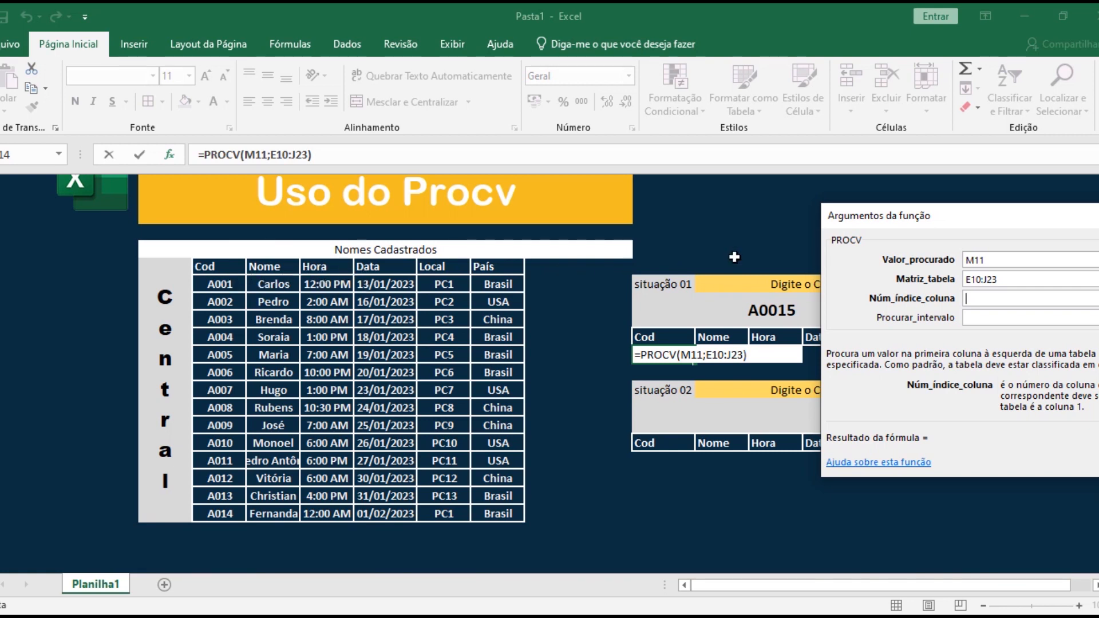
left_click_drag(843, 220, 568, 270)
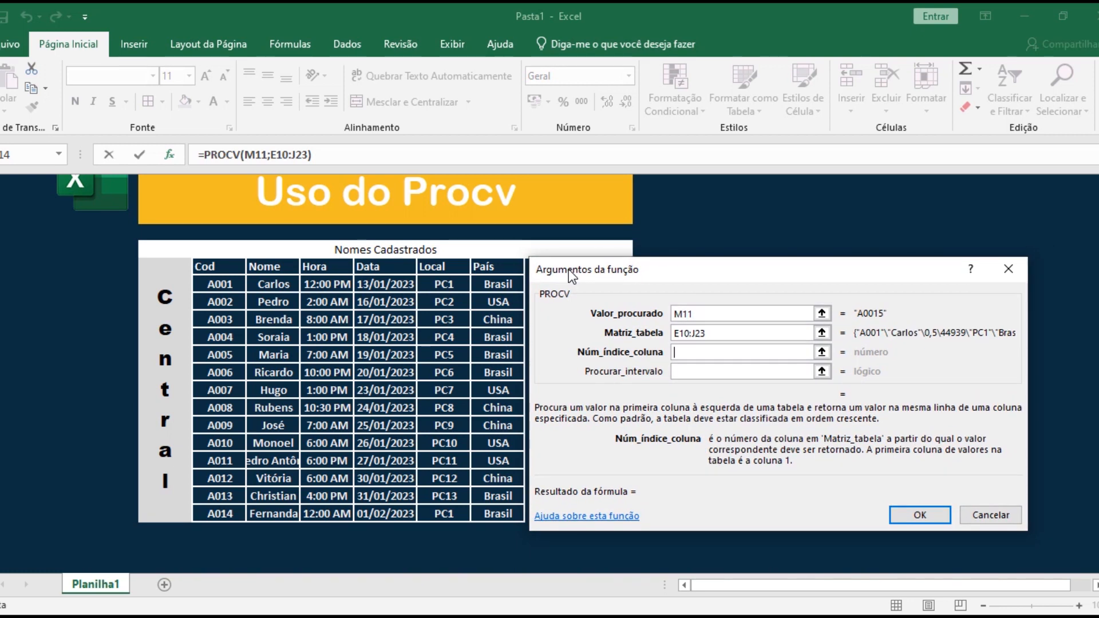
type("1")
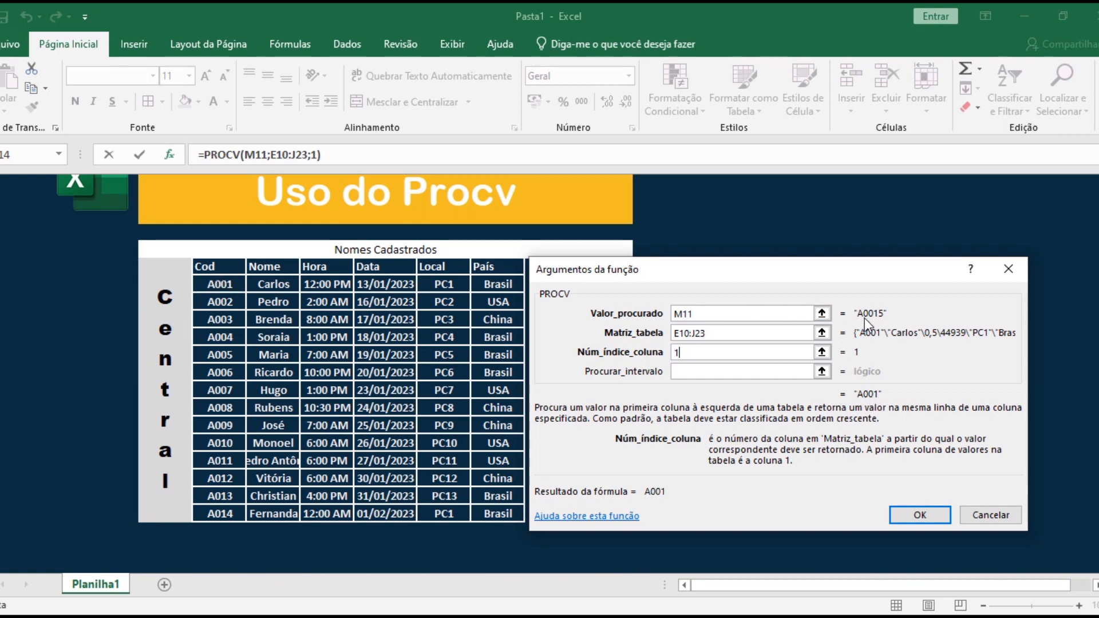
Step: Set Procurar_intervalo to Falso for an exact match and accept the PROCV formula
left_click(755, 373)
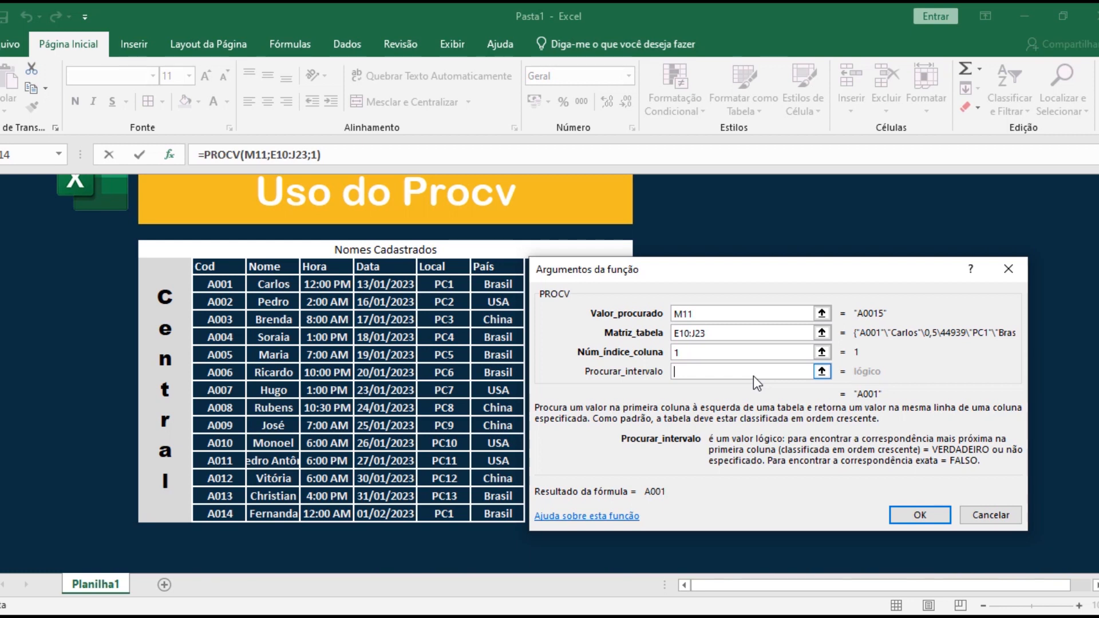
type("Falso")
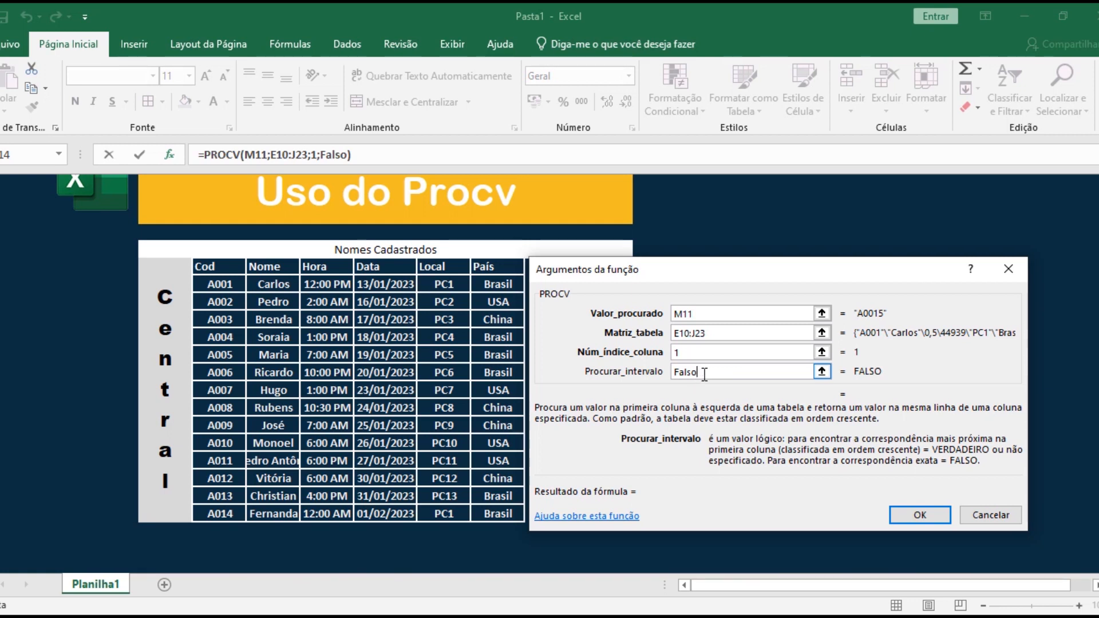
left_click_drag(704, 374, 637, 376)
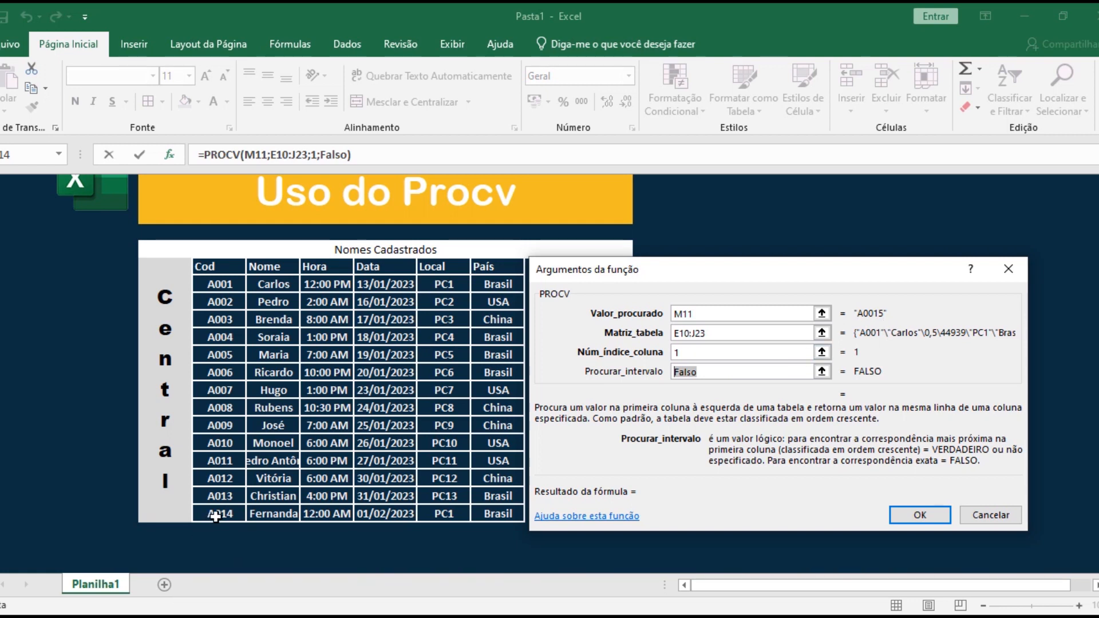
left_click(906, 522)
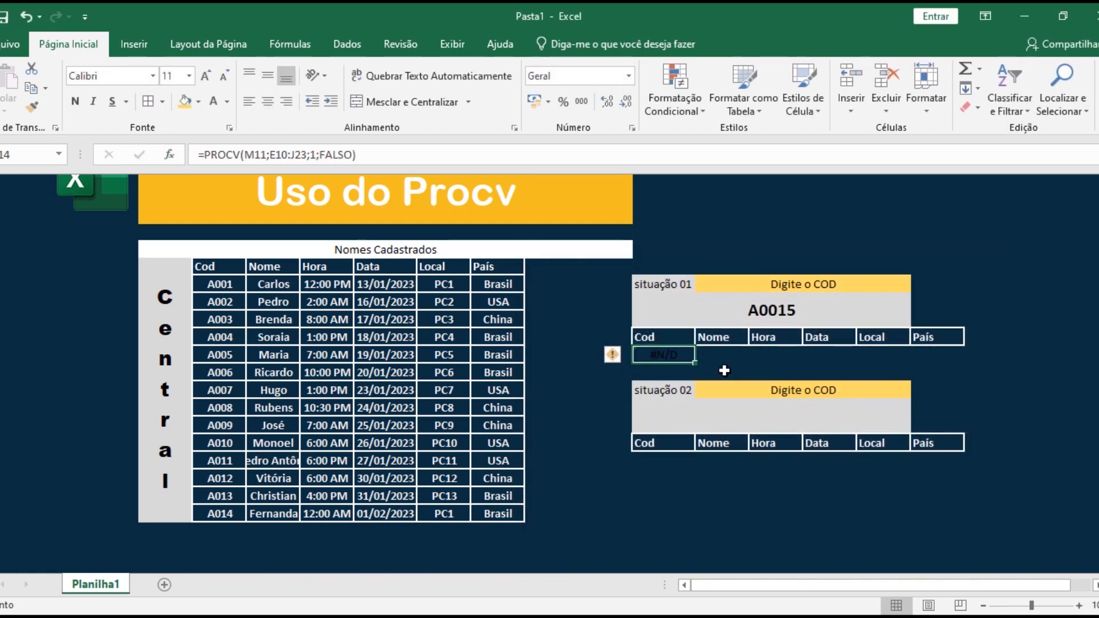
Step: Correct the situação 01 search code to A015
left_click(766, 372)
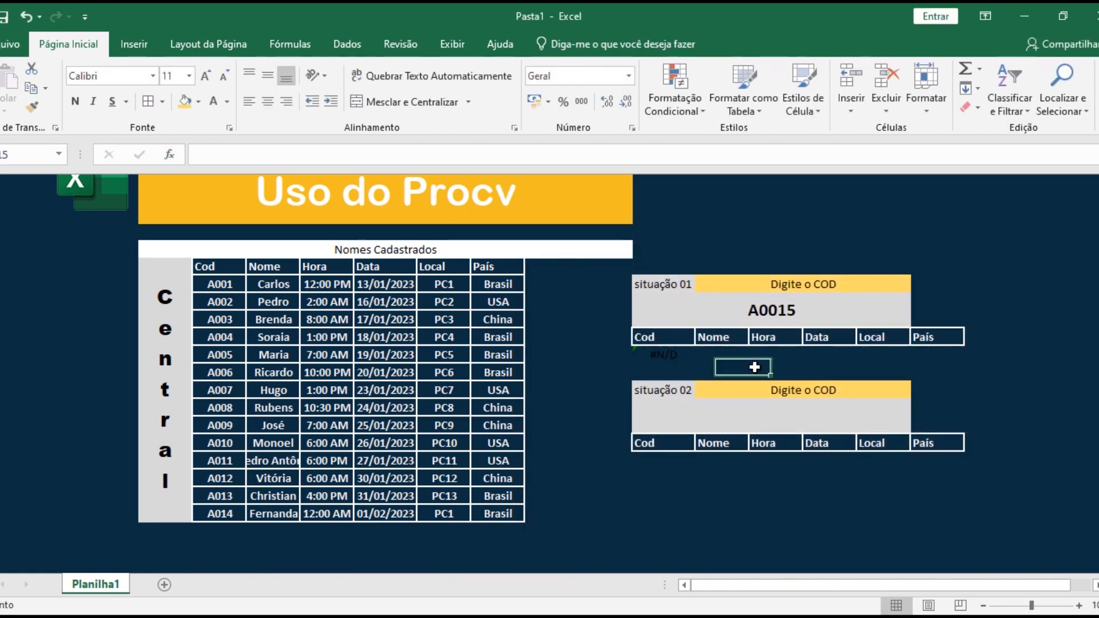
left_click(770, 303)
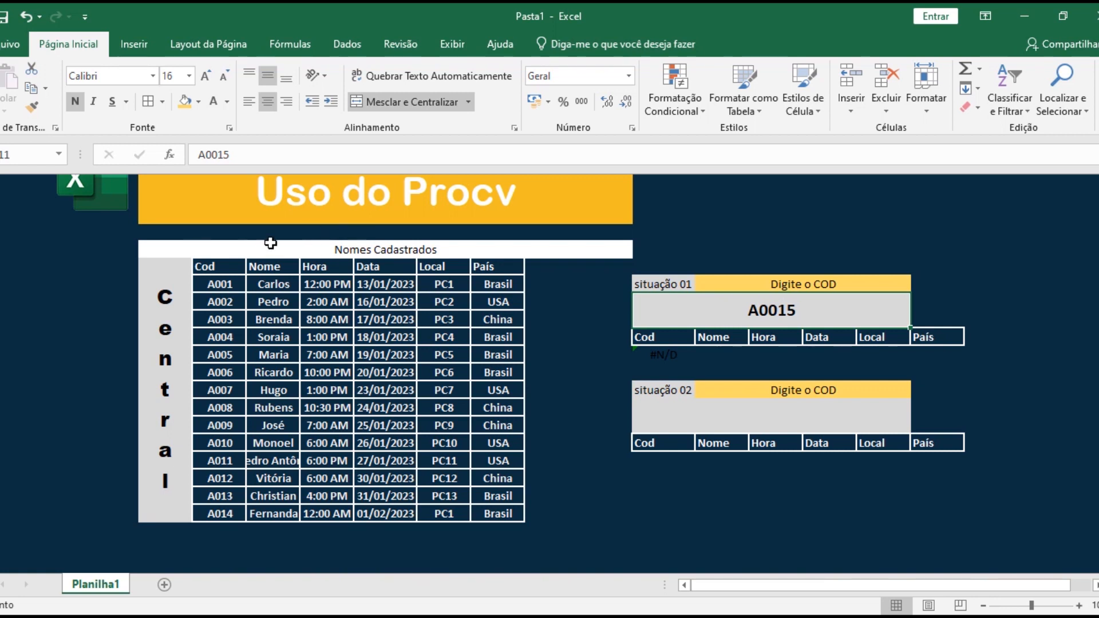
left_click(210, 155)
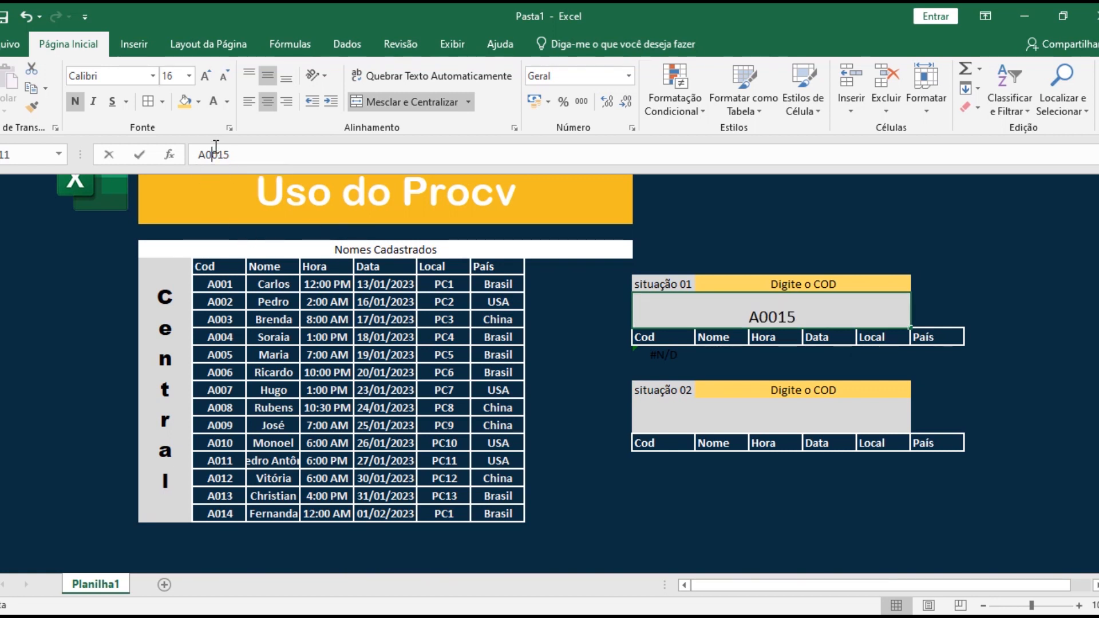
key("BackSpace")
key("Return")
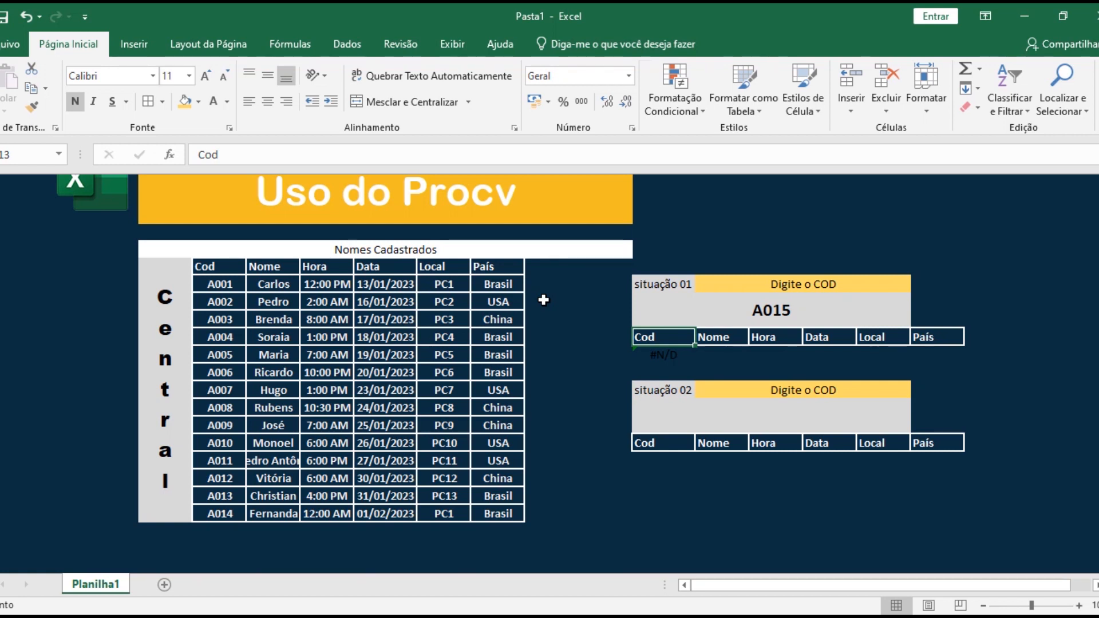
Step: Apply the gold fill to the result rows under the Cod to País headers of situação 01 and situação 02
left_click(656, 356)
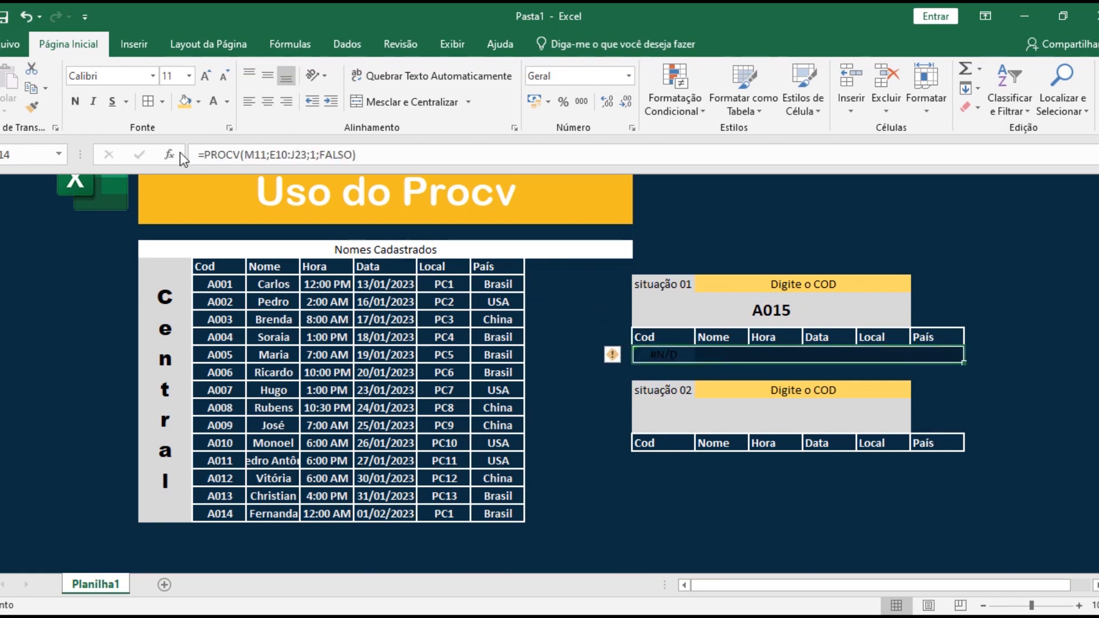
left_click(187, 102)
left_click_drag(649, 463, 944, 466)
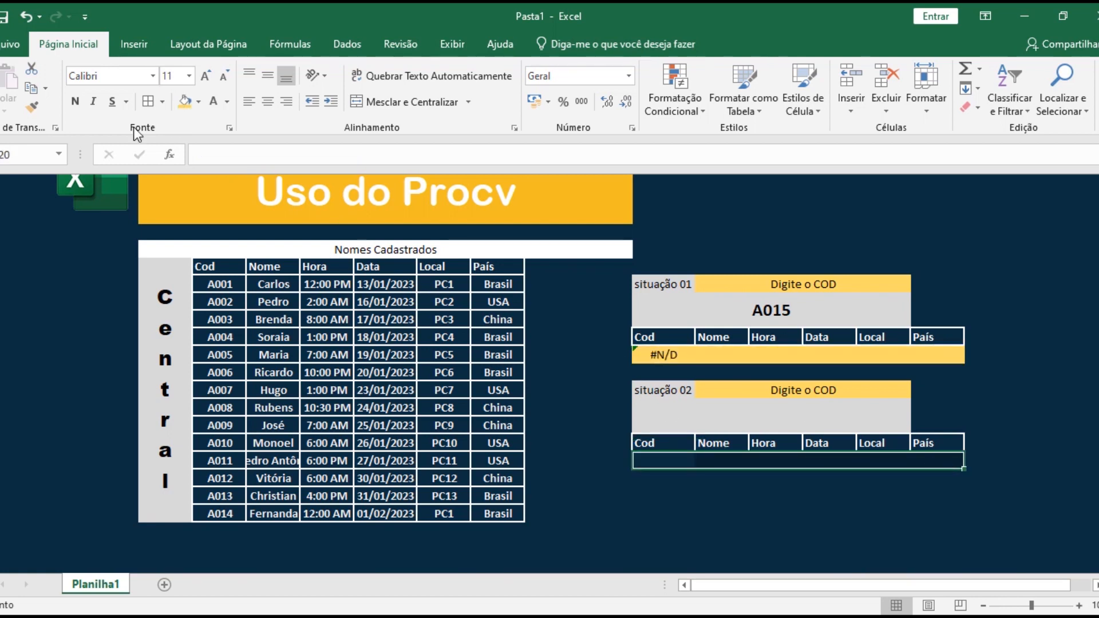
left_click(185, 102)
left_click(610, 406)
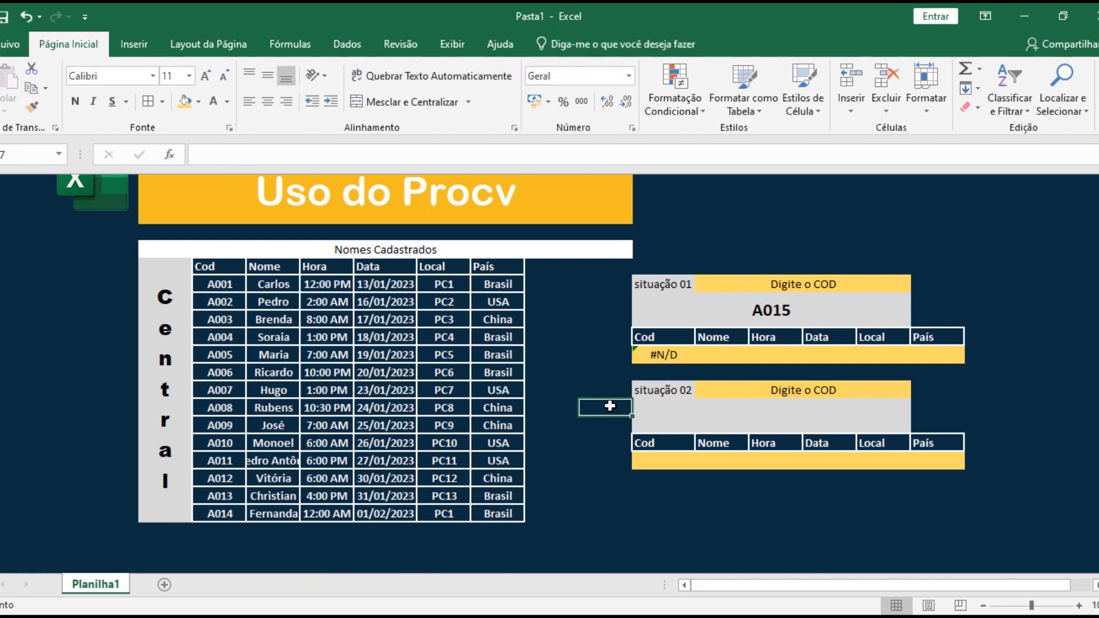
Step: Copy the situação 01 Cod formula with its relative references across the result row through País
left_click(665, 354)
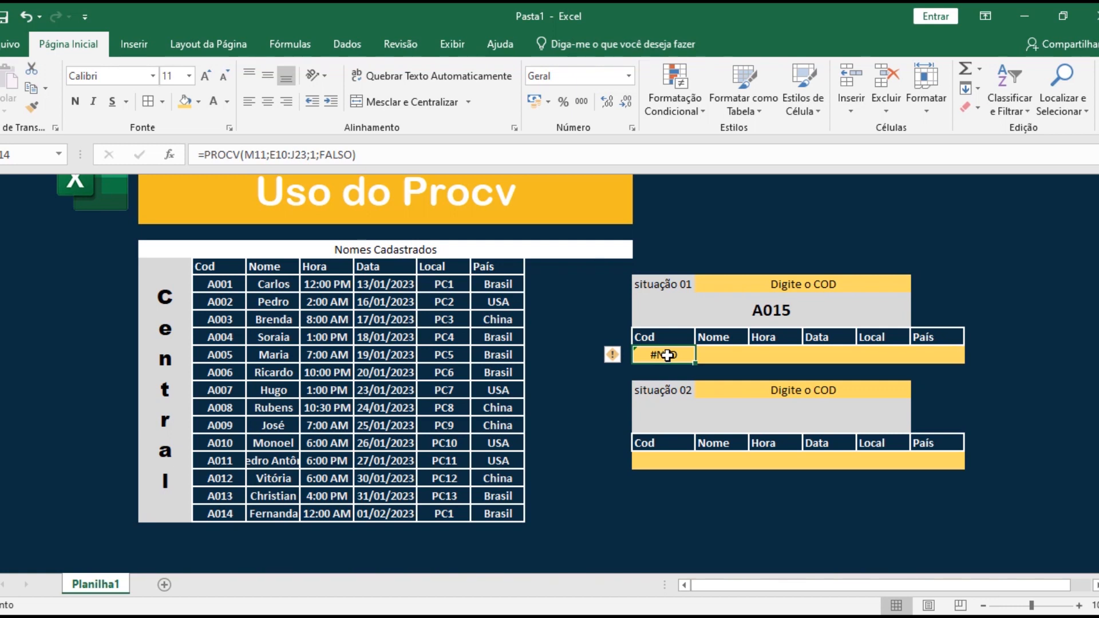
left_click(276, 155)
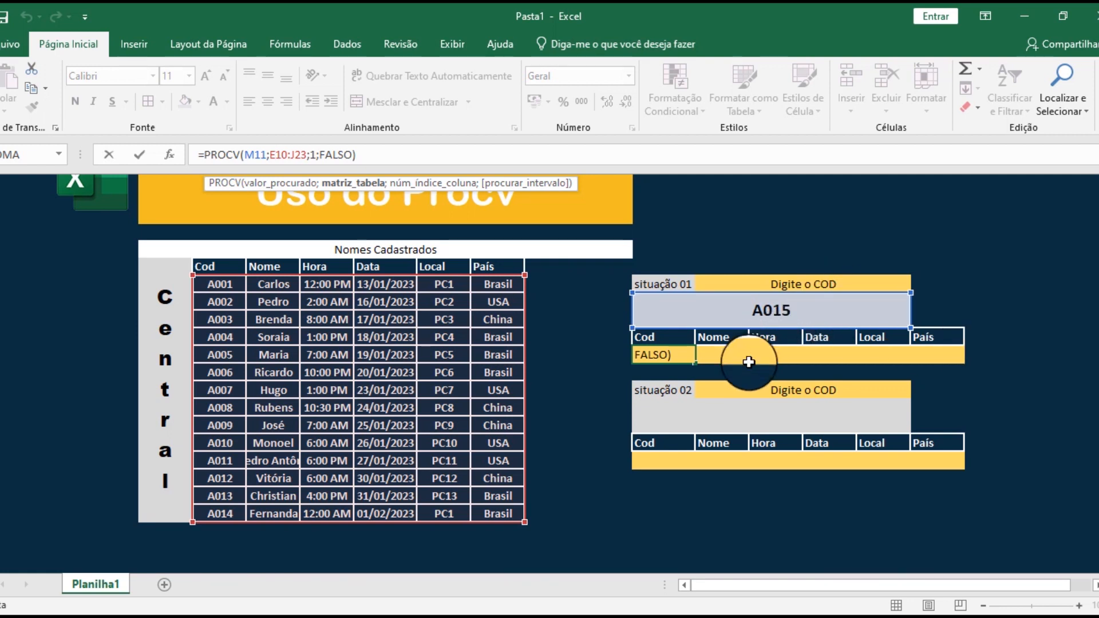
key("ctrl+Return")
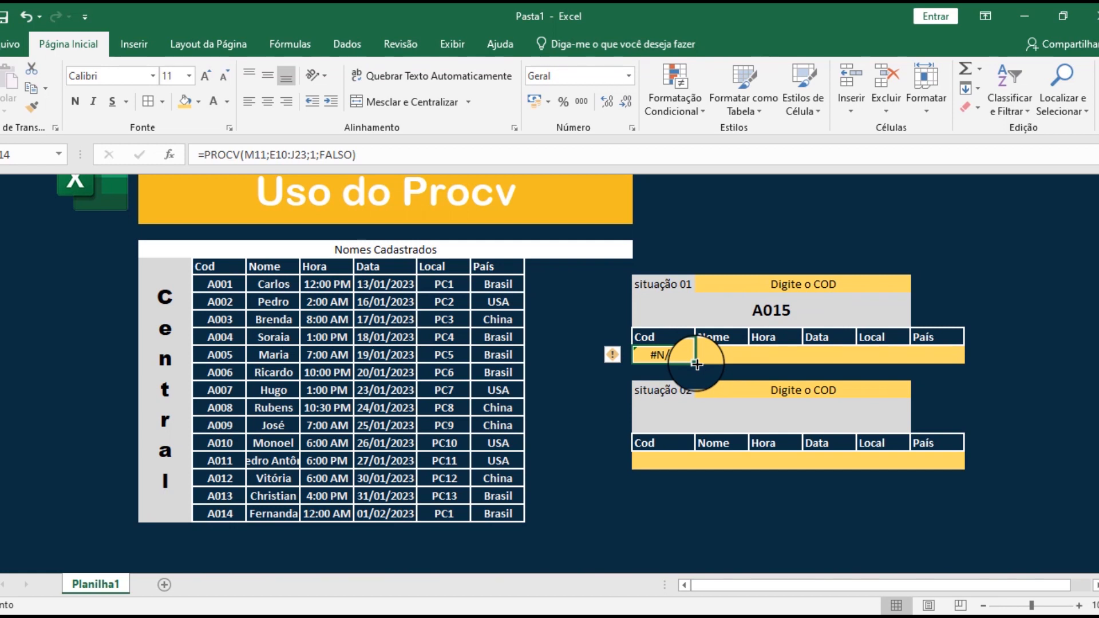
left_click_drag(696, 364, 954, 362)
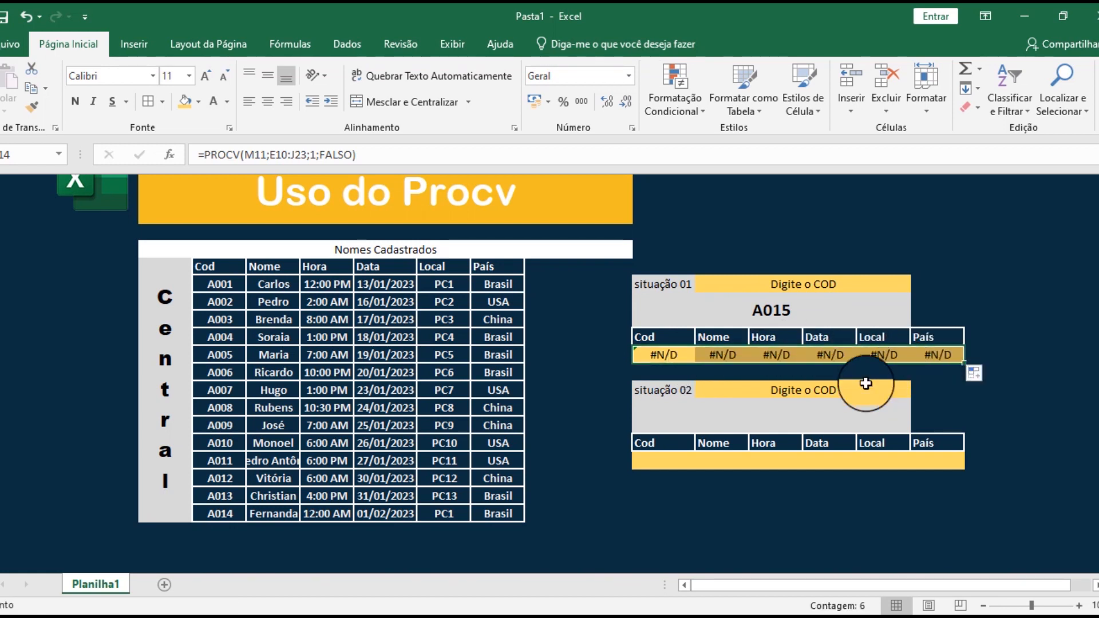
Step: Examine the references in the copied Nome and Hora formulas against the code cell and the Nomes Cadastrados records
left_click(723, 354)
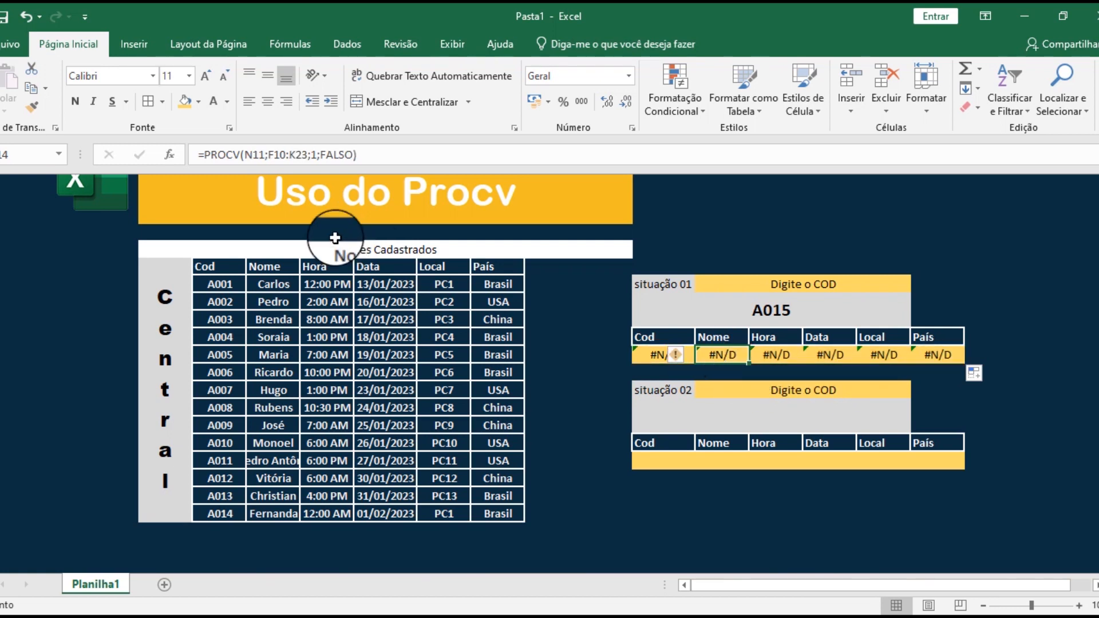
left_click(287, 154)
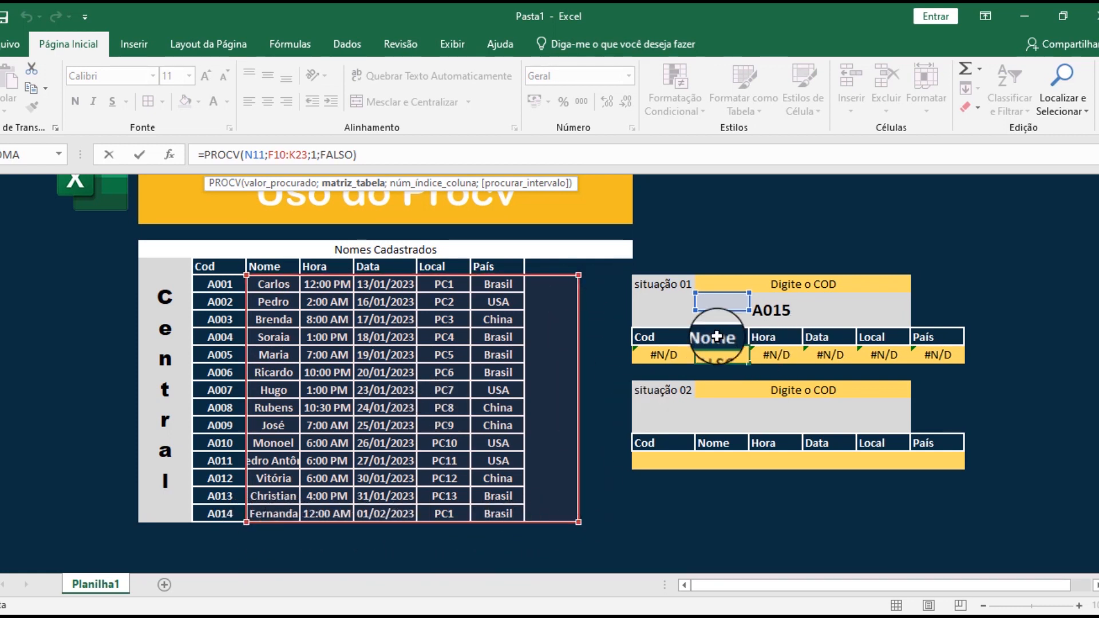
left_click(767, 352)
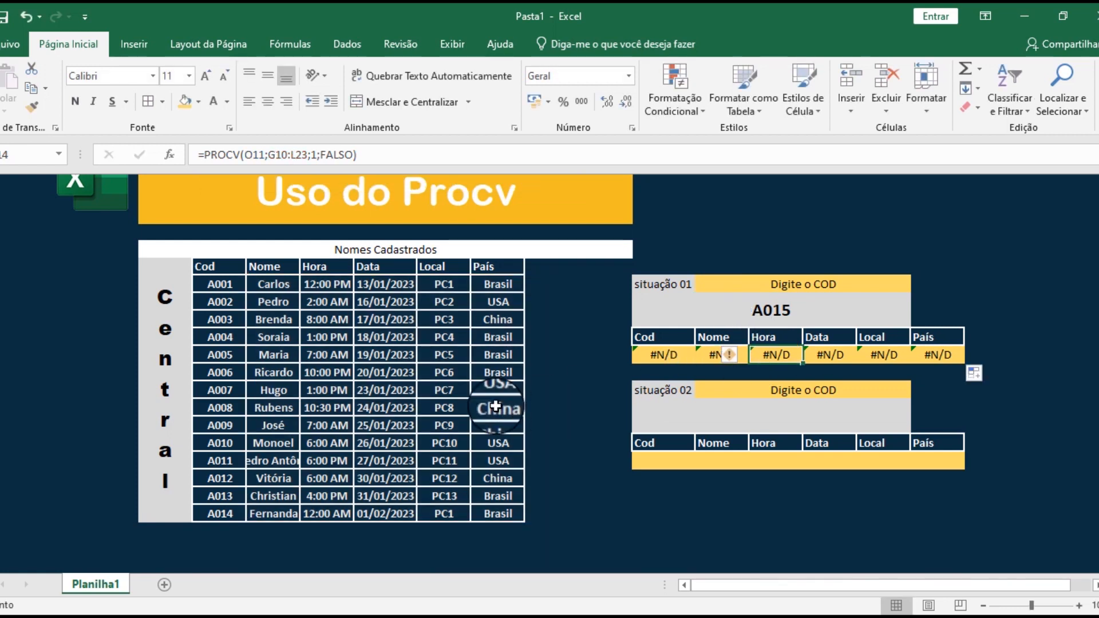
left_click(299, 155)
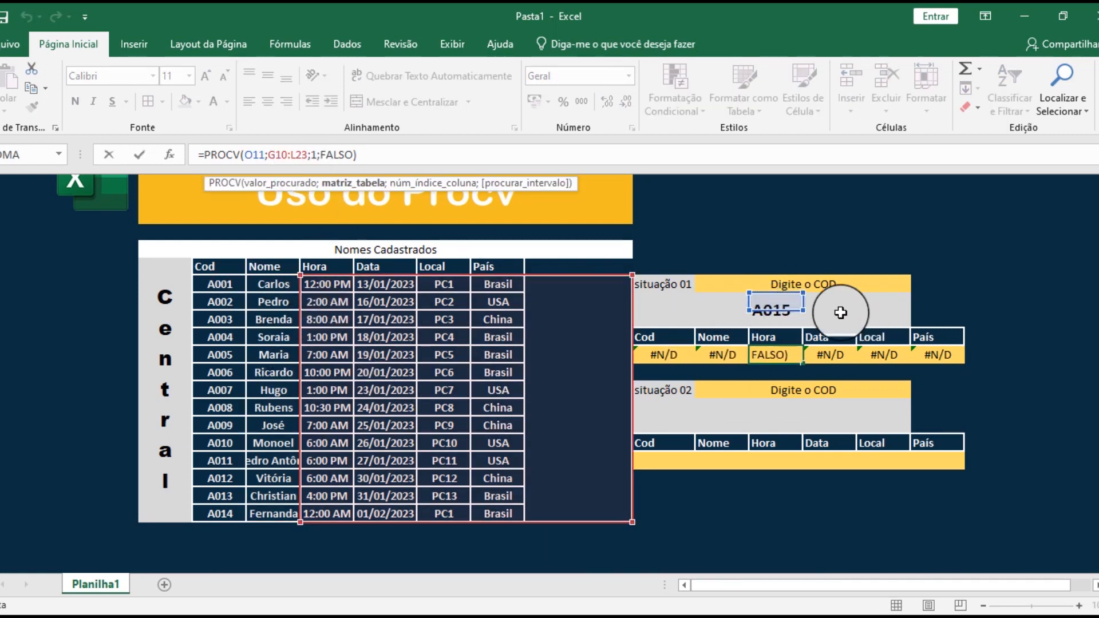
left_click(810, 323)
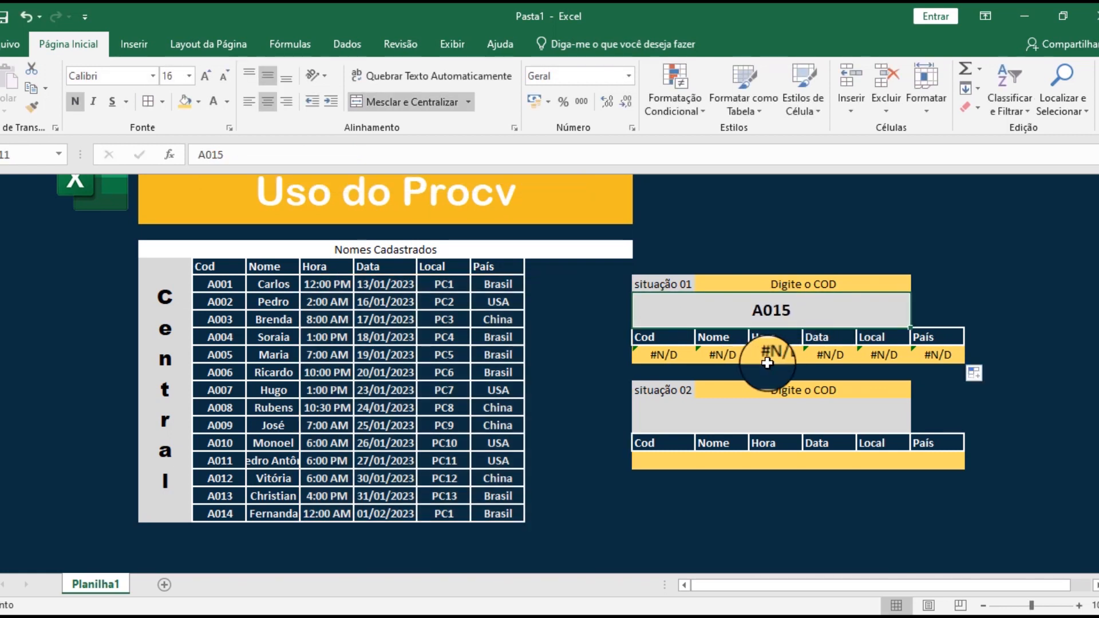
left_click(661, 353)
left_click_drag(217, 284, 497, 513)
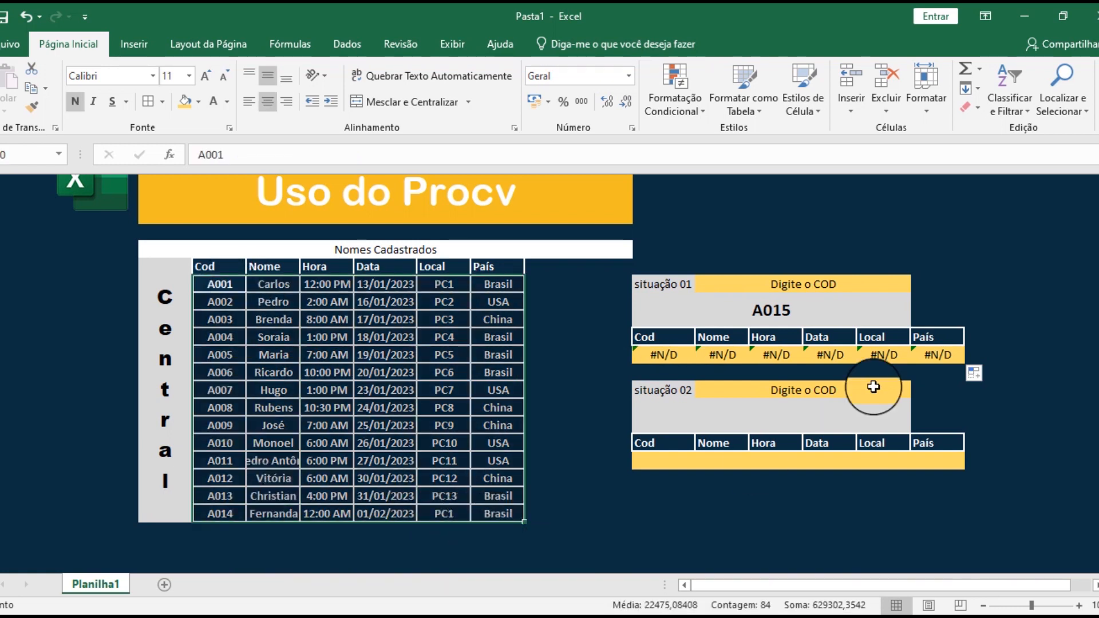
left_click(778, 312)
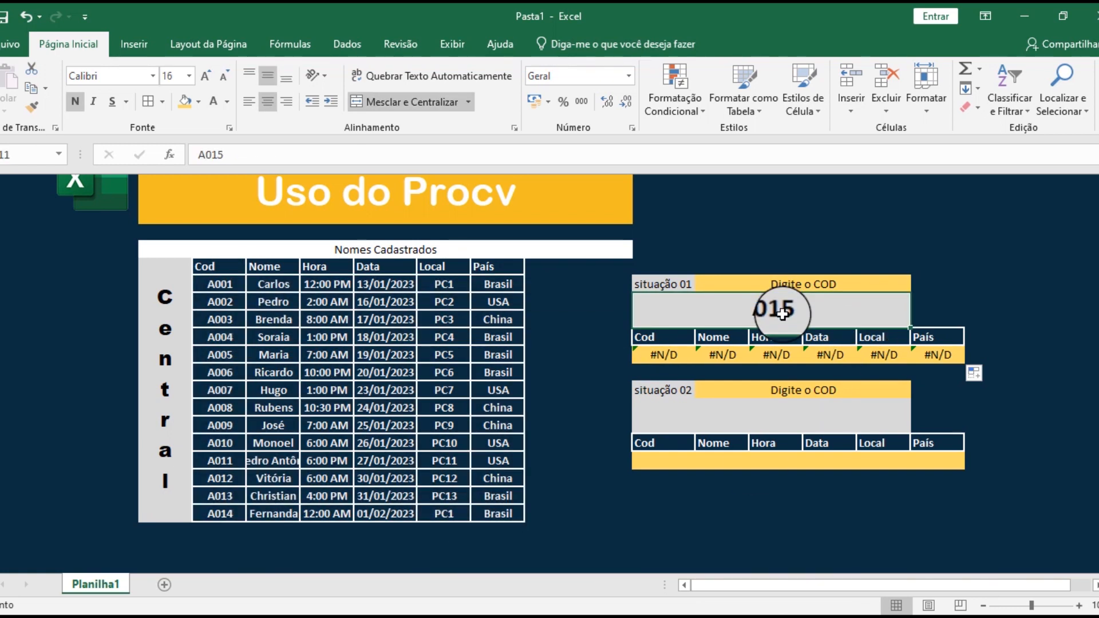
Step: Lock the references in the situação 01 Cod formula as $M$11 and $E$10:$J$23
left_click(664, 356)
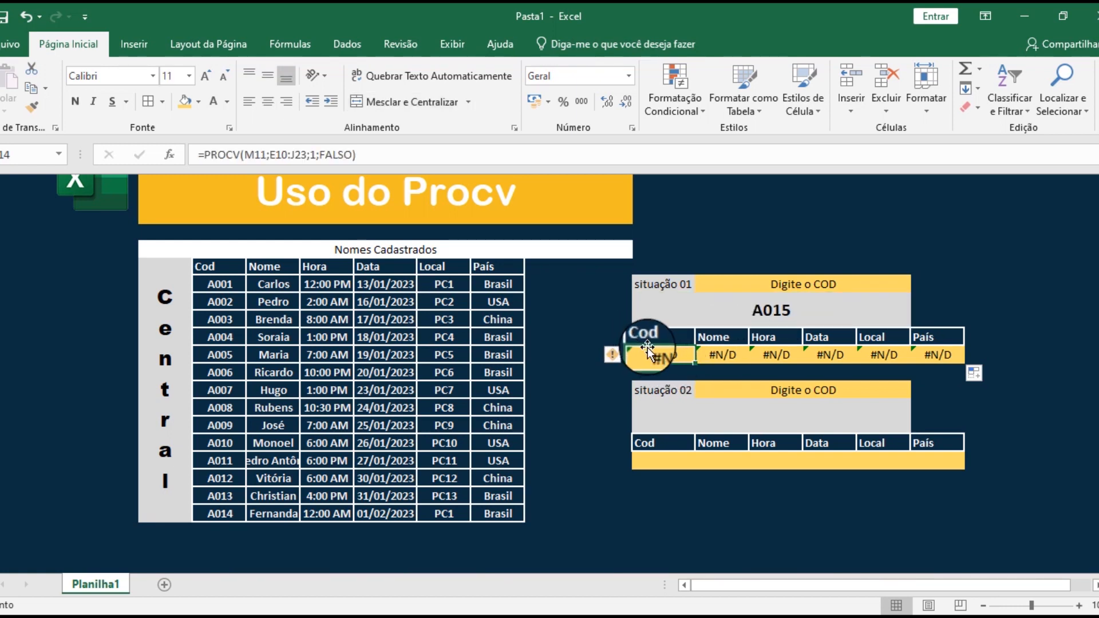
left_click(253, 154)
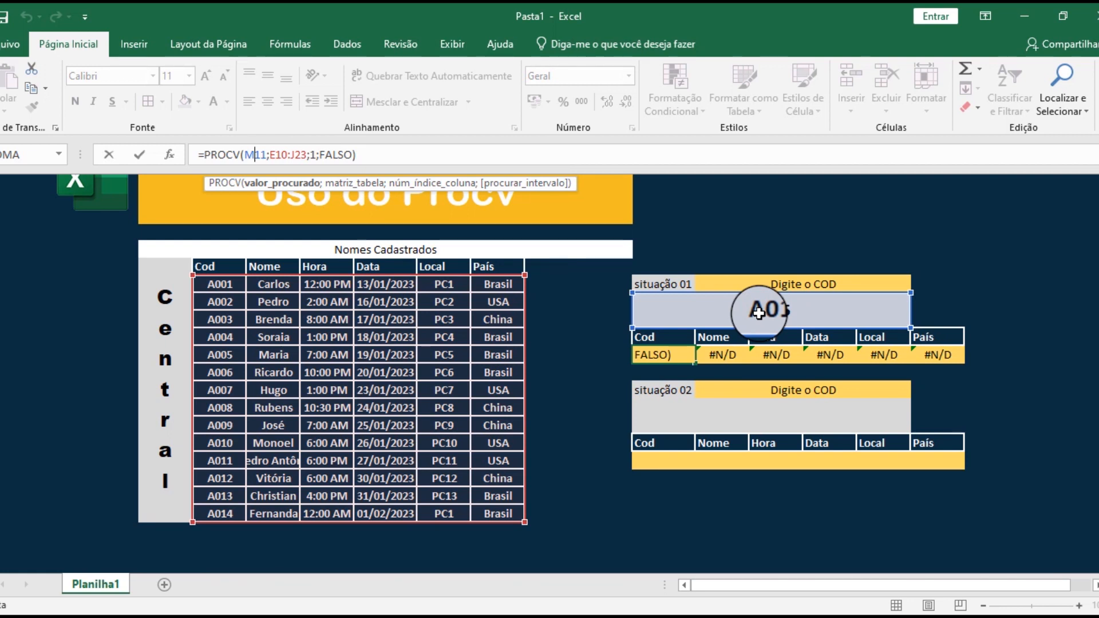
key("F4")
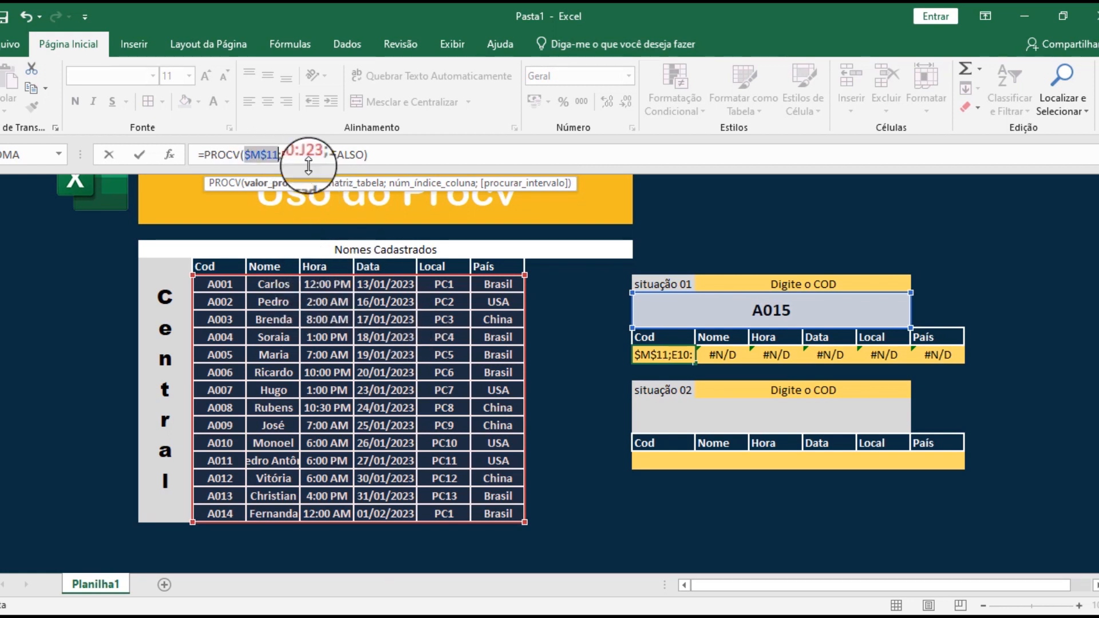
left_click(293, 154)
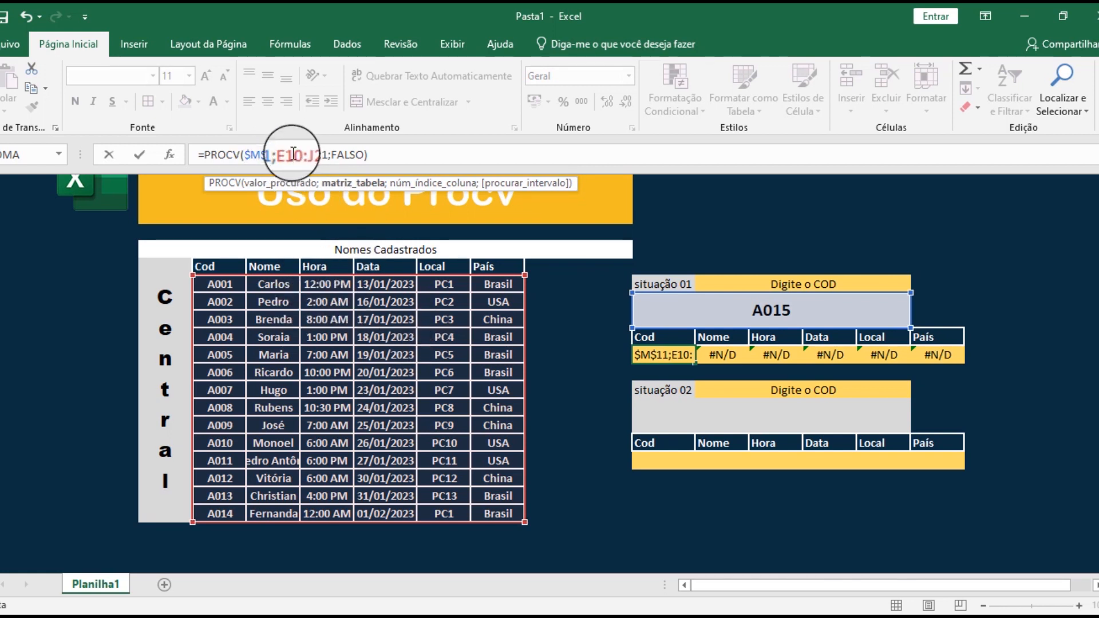
double_click(293, 154)
key("F4")
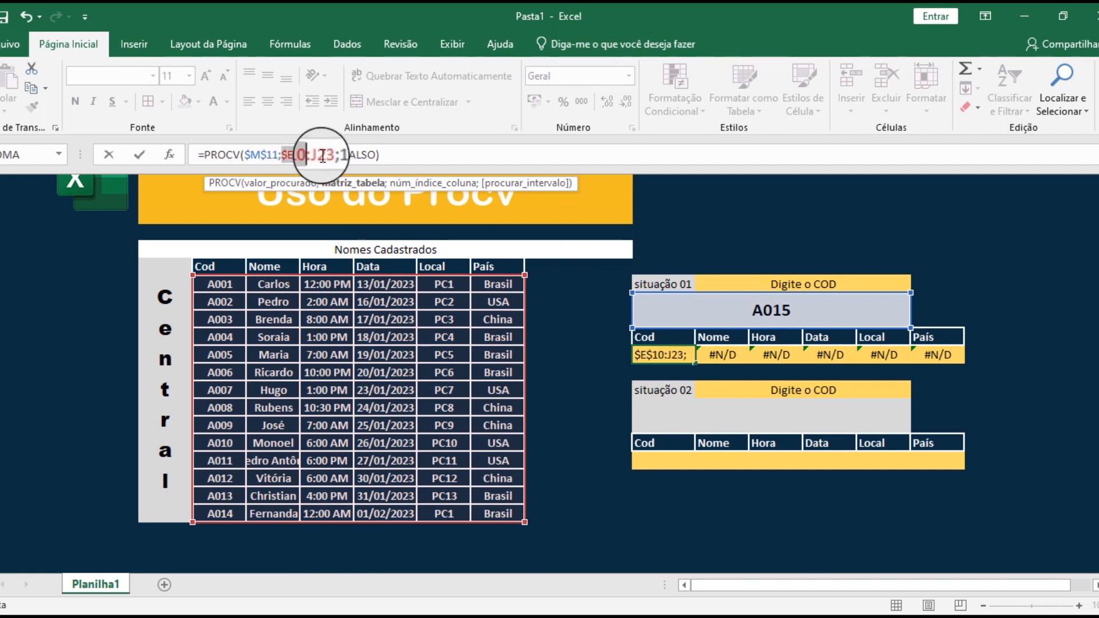
left_click(320, 154)
key("F4")
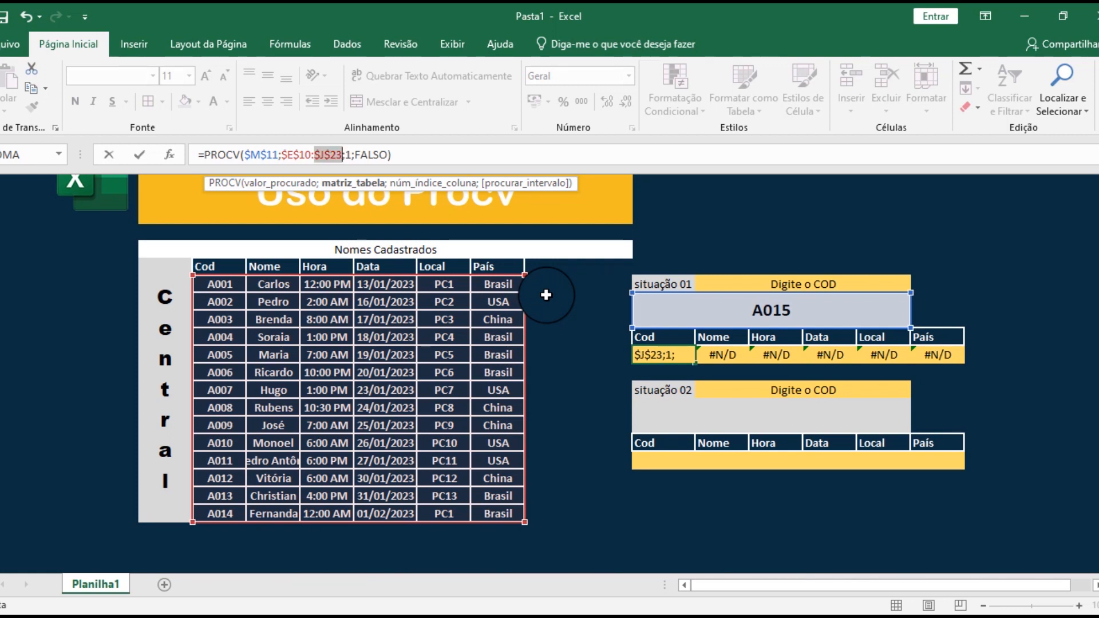
key("Return")
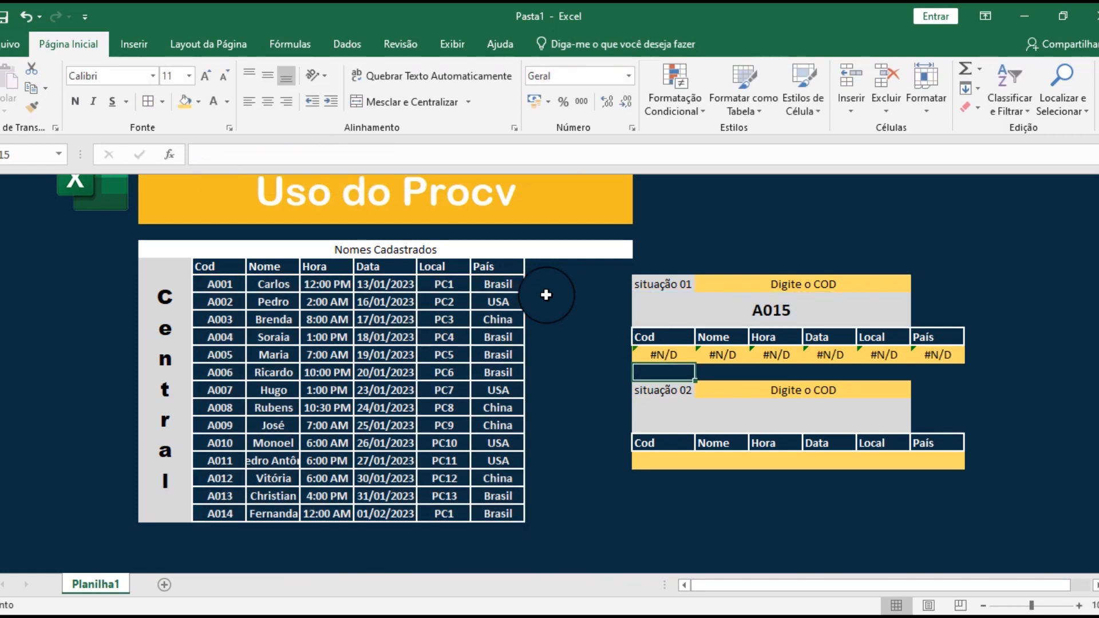
Step: Copy the locked Cod formula across the situação 01 result row through País, and enter a001 as the search code
left_click(664, 355)
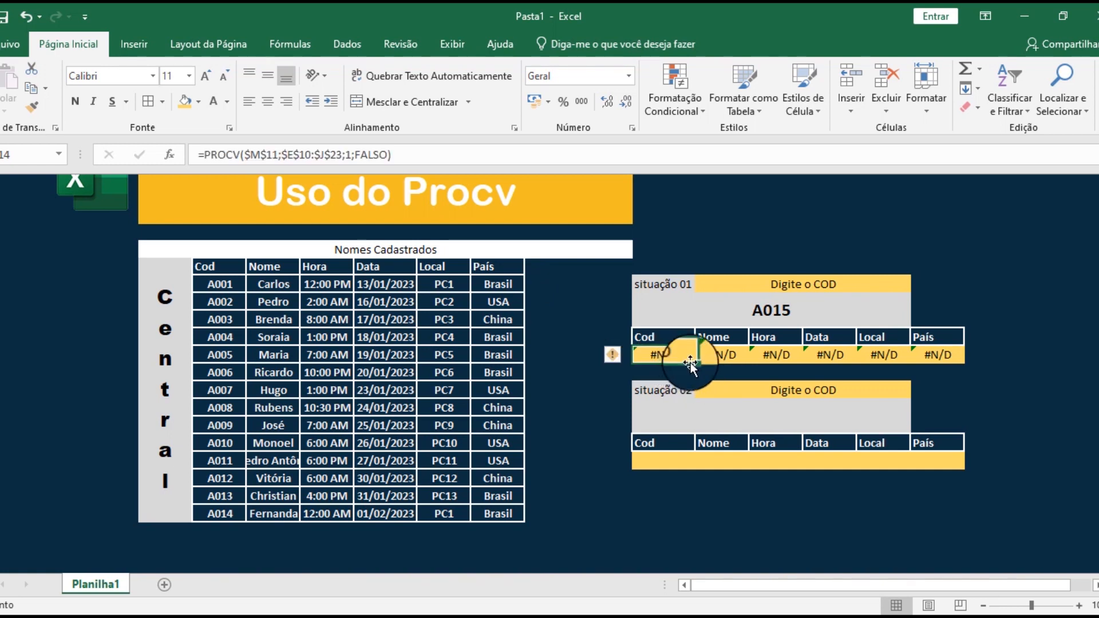
left_click_drag(695, 363, 950, 360)
left_click(816, 314)
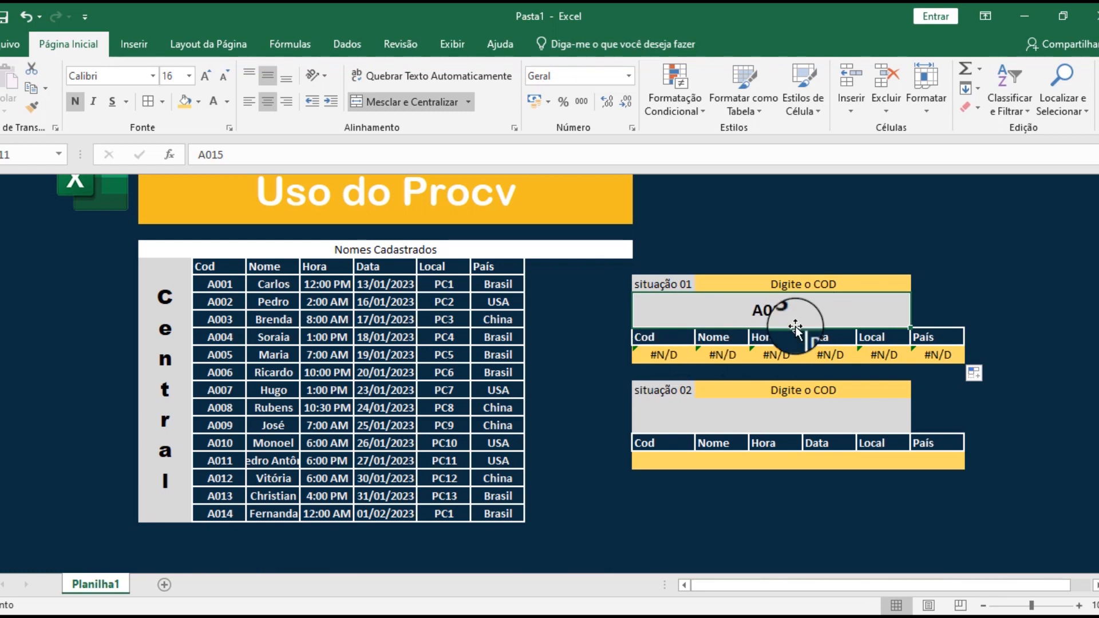
type("a00")
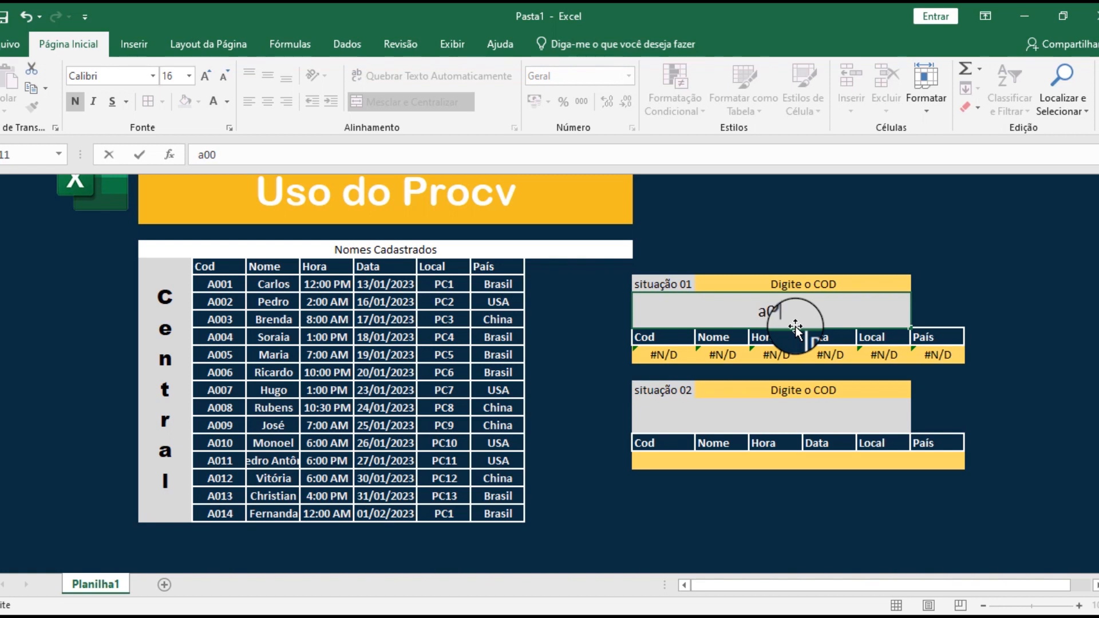
type("1")
key("Return")
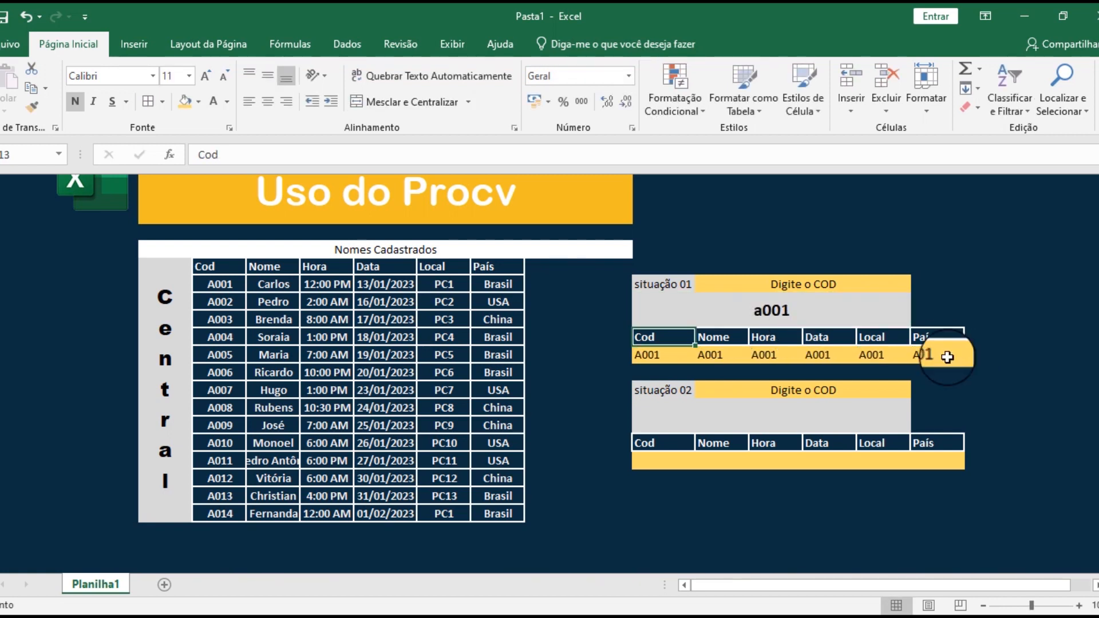
Step: Check the copied formulas in the Nome, Hora and País result cells against the table range and code cell
left_click(713, 355)
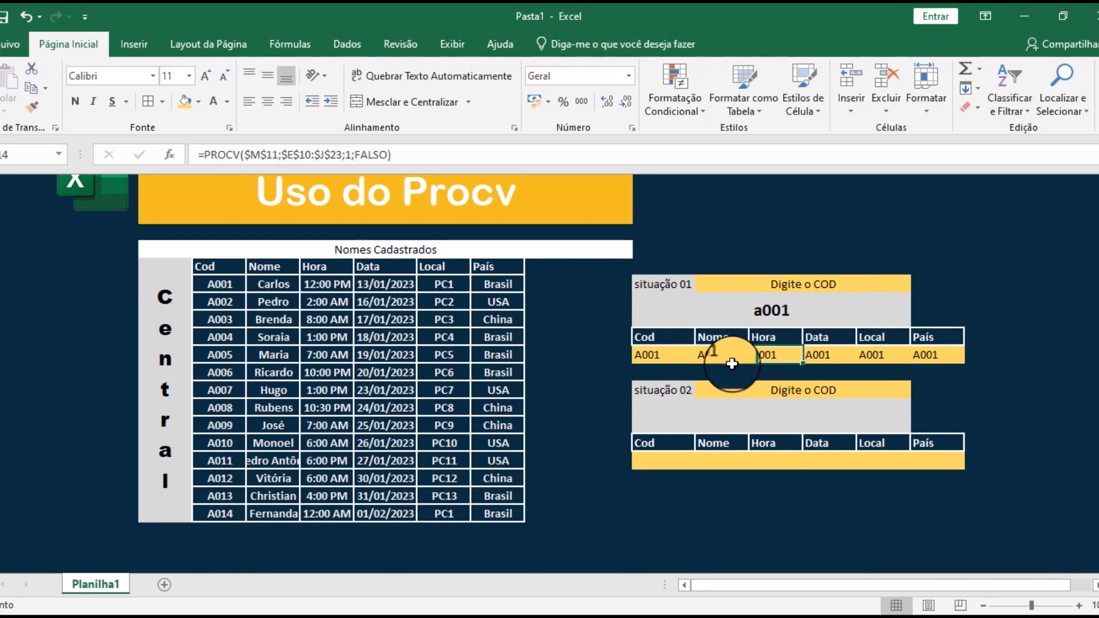
left_click(940, 352)
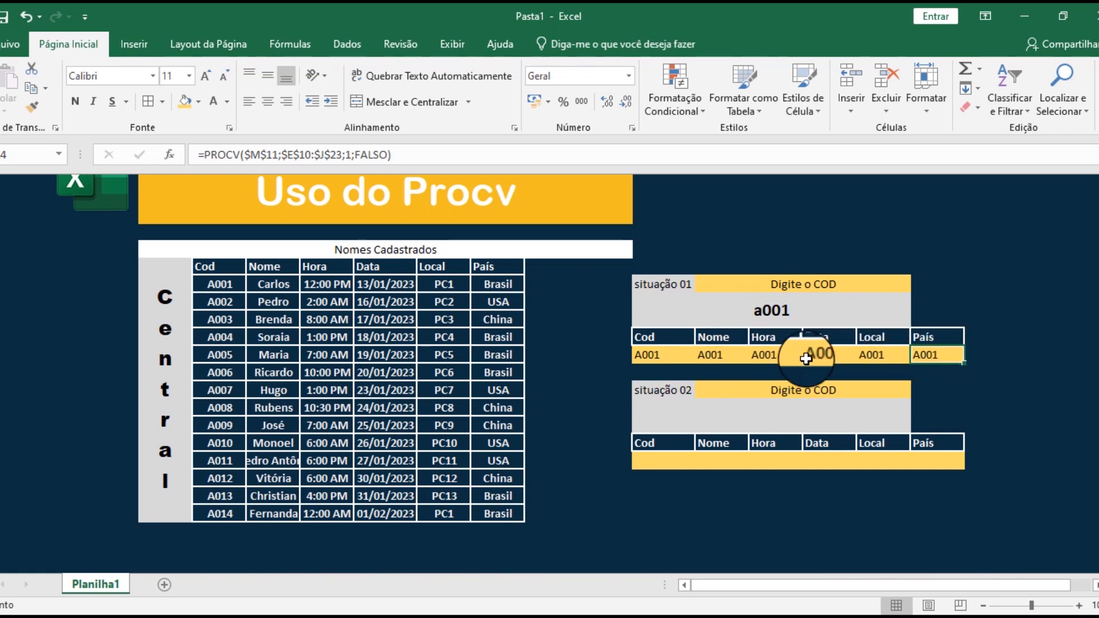
left_click(718, 355)
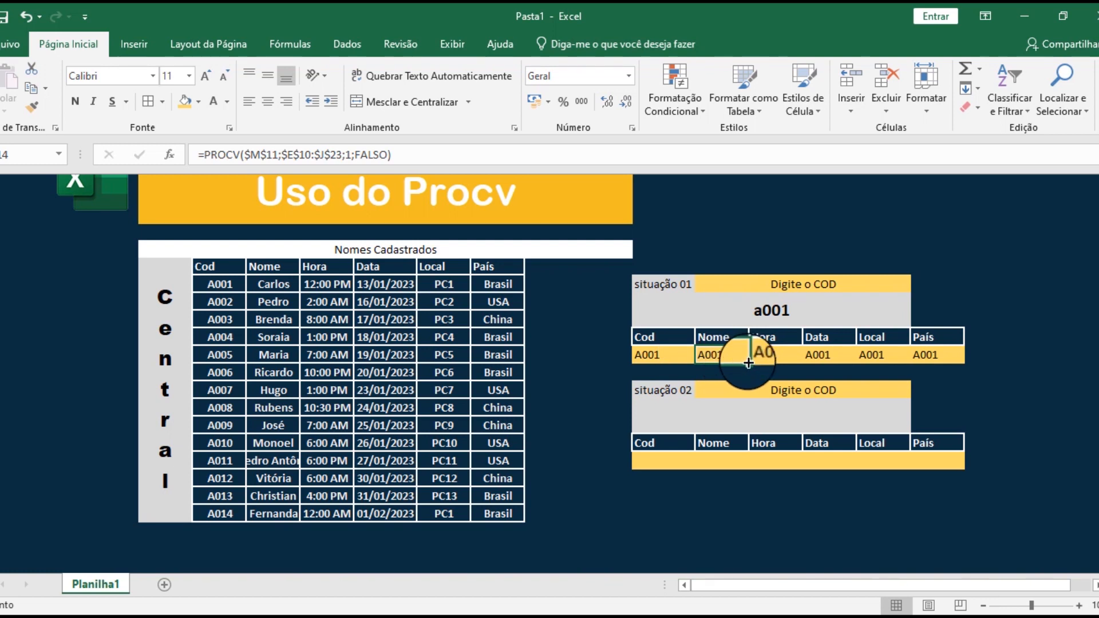
left_click(712, 355)
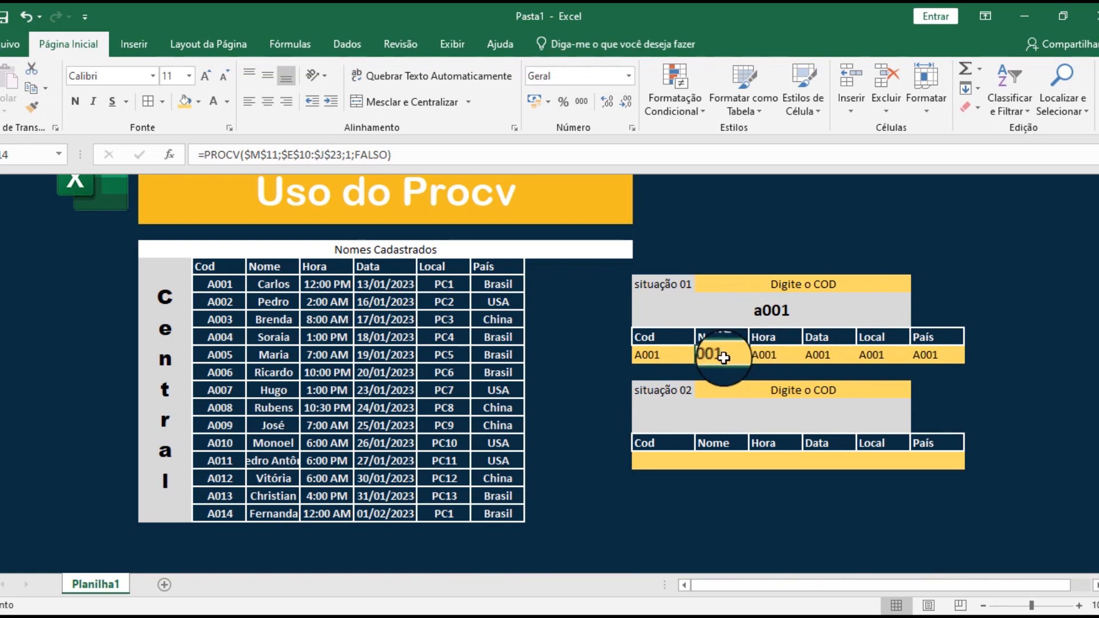
left_click_drag(223, 284, 492, 508)
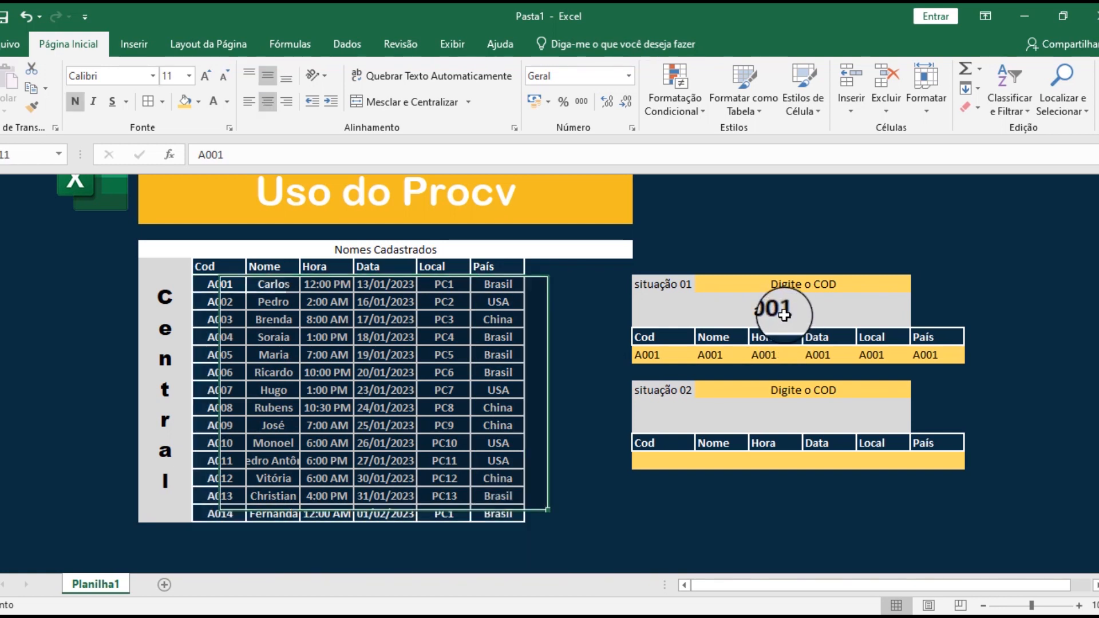
left_click(783, 312)
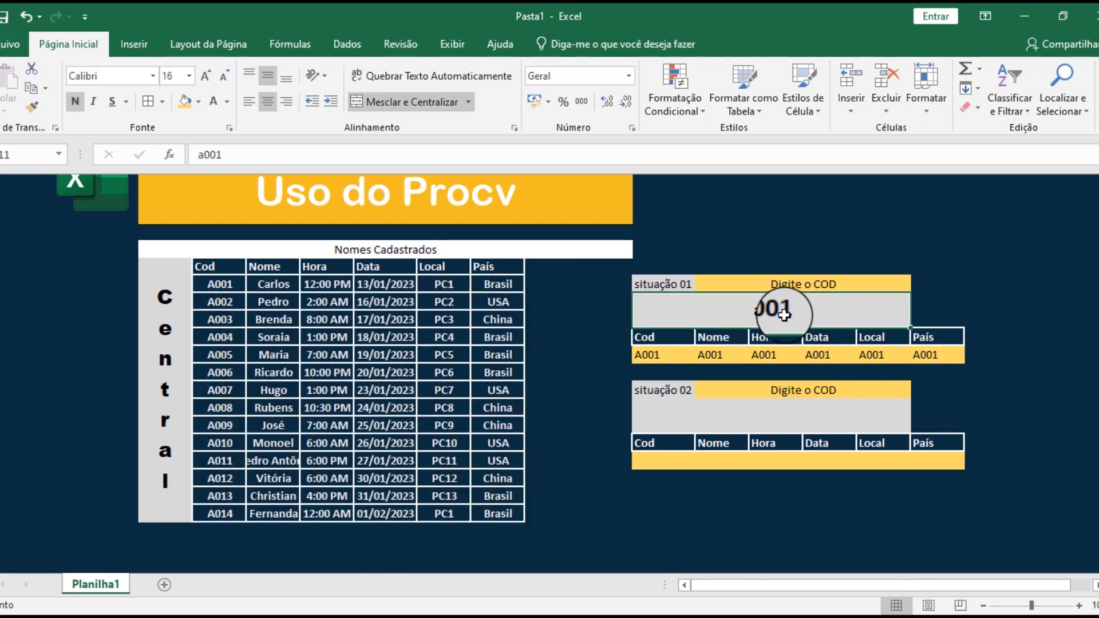
Step: Set the column index of the situação 01 Nome result formula to 2
left_click(708, 355)
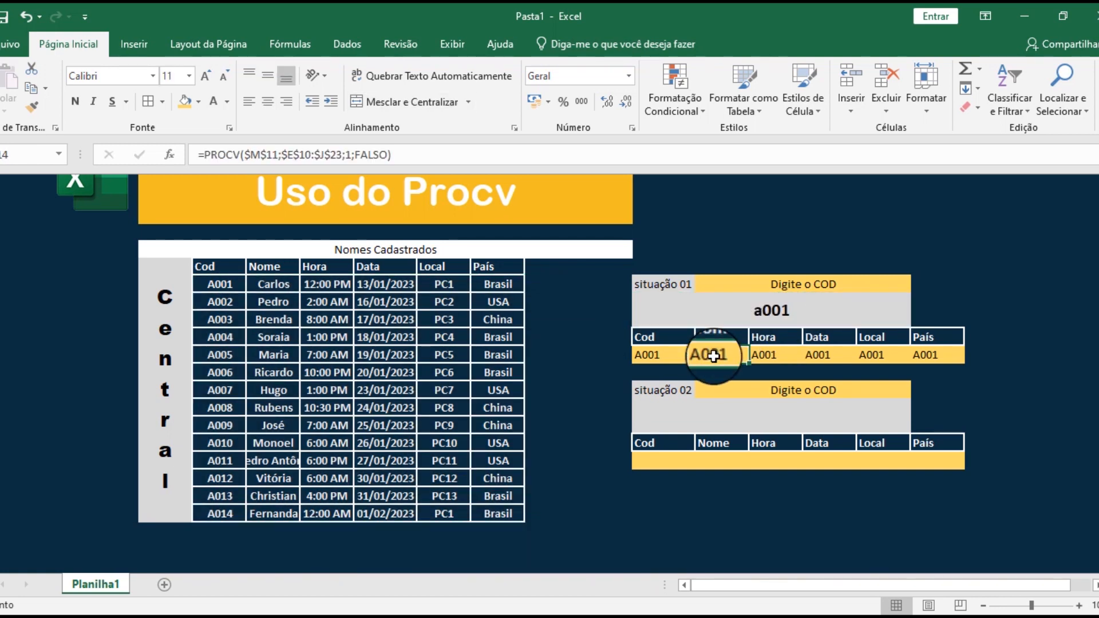
left_click(165, 162)
left_click_drag(614, 269, 699, 207)
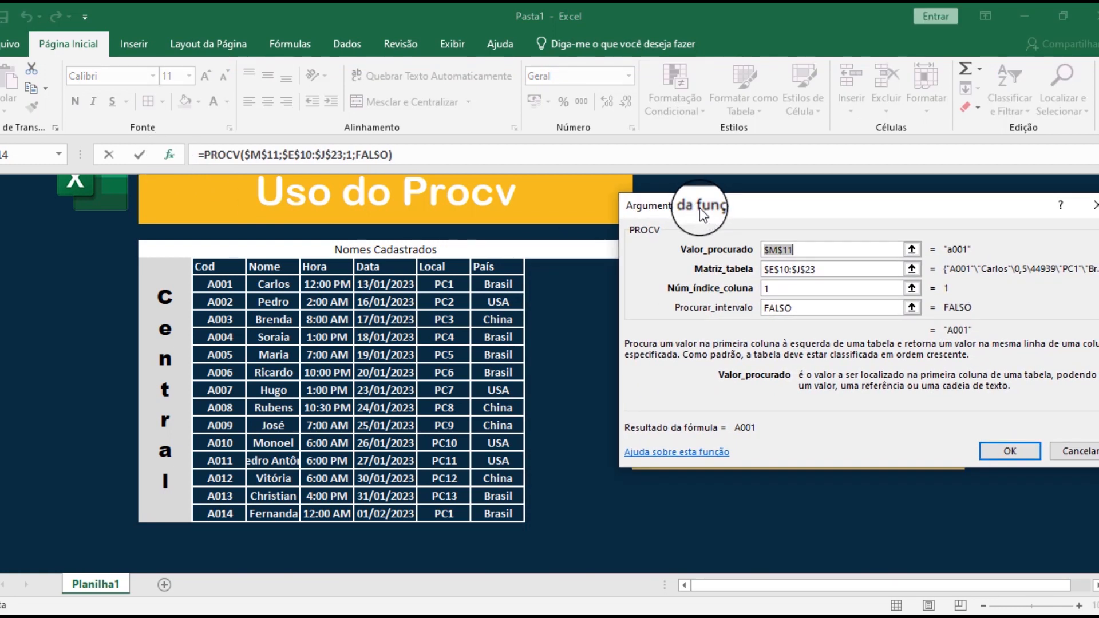
left_click(811, 287)
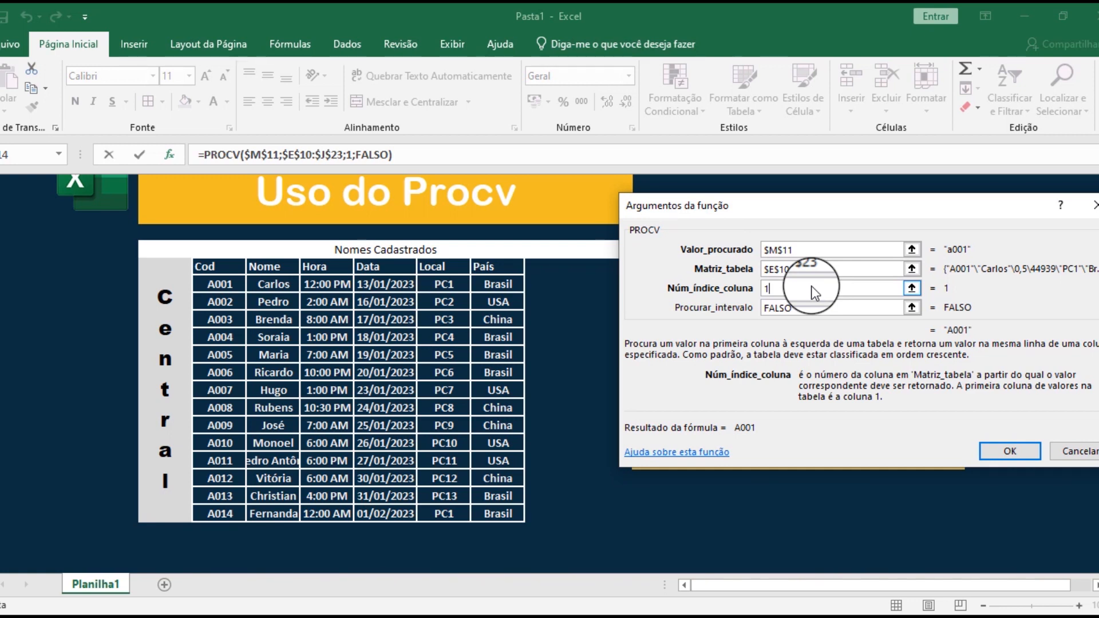
left_click_drag(764, 213, 765, 387)
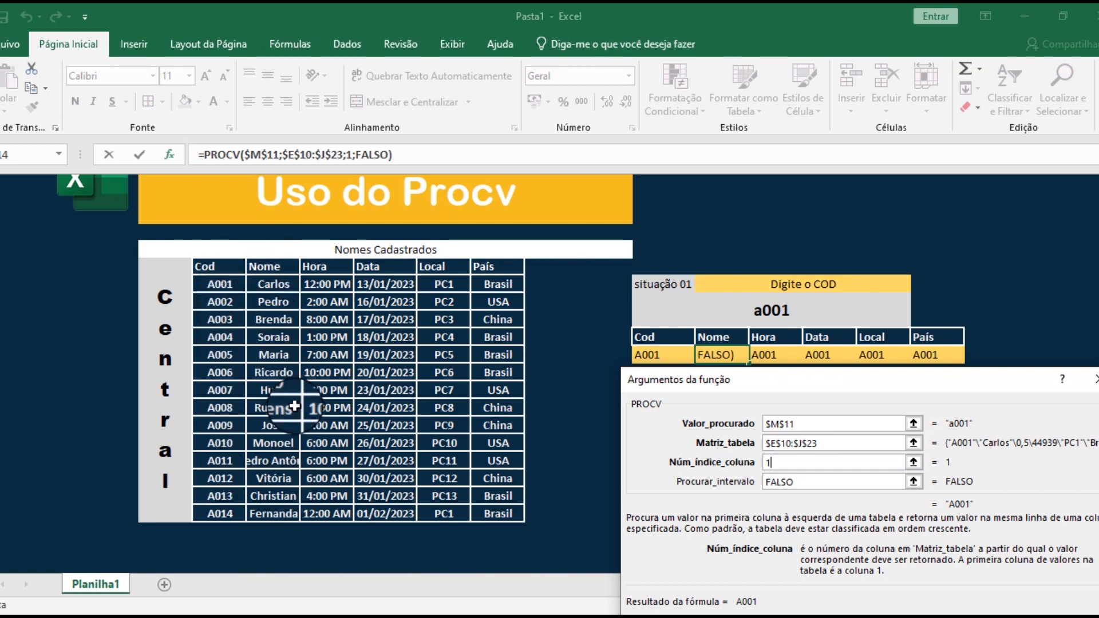
key("BackSpace")
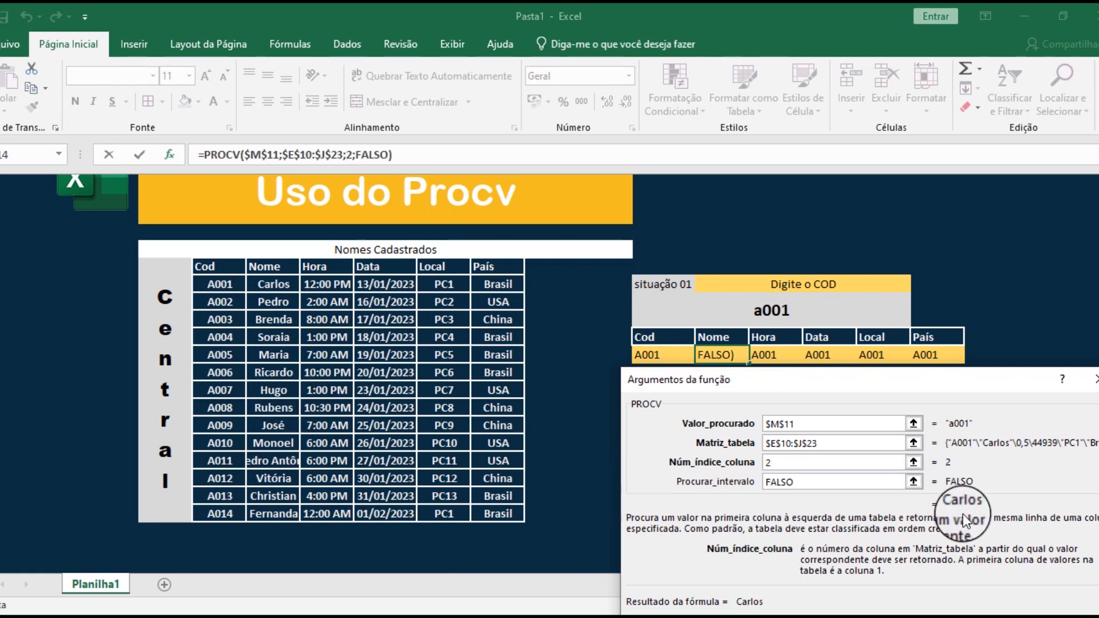
key("Return")
Step: Compare the Cod and Nome result formulas, and set the column index of the situação 01 Hora formula to 3
left_click(777, 361)
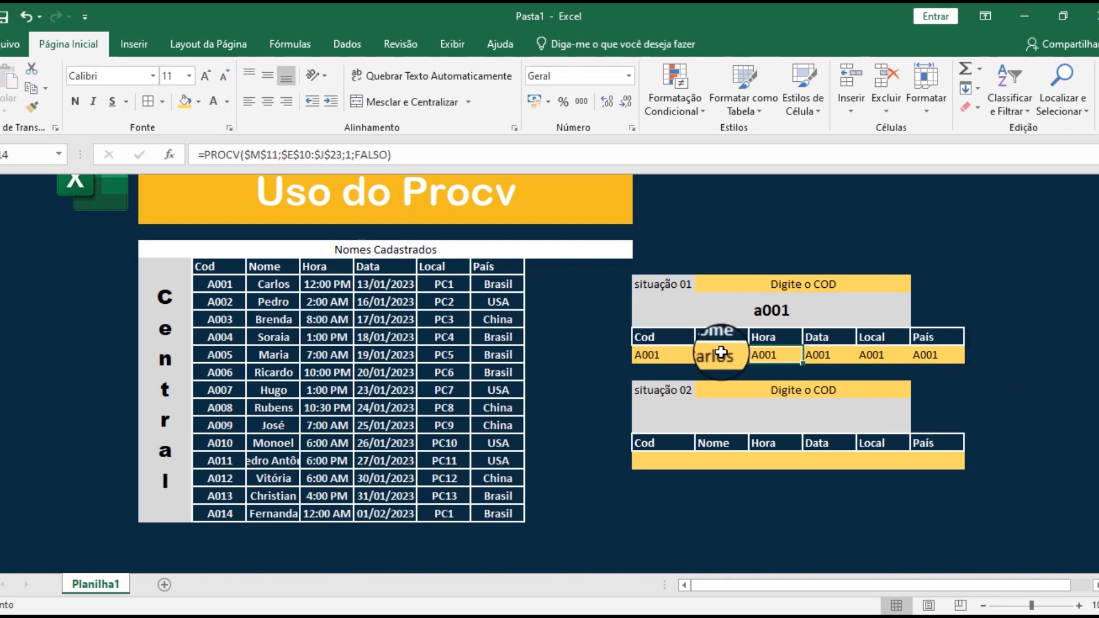
left_click(647, 360)
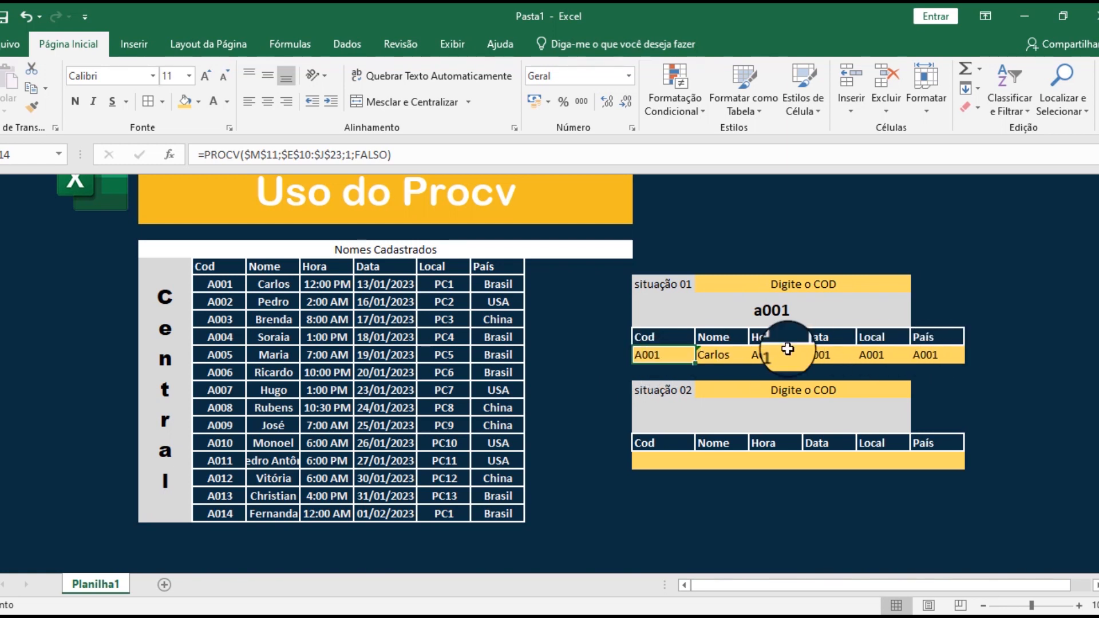
left_click(723, 355)
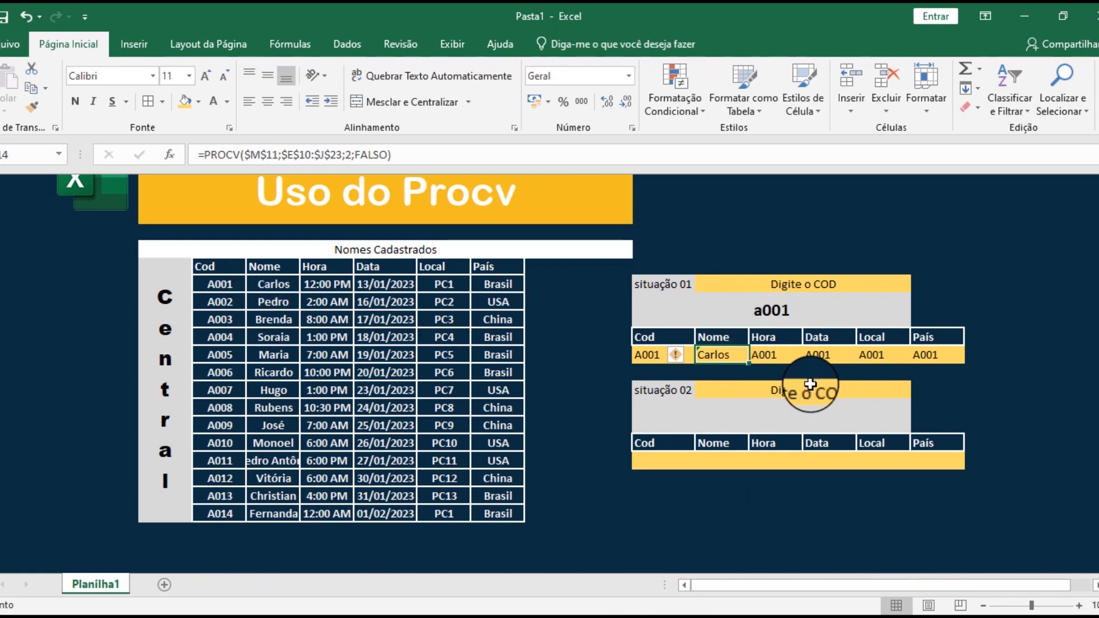
left_click(783, 355)
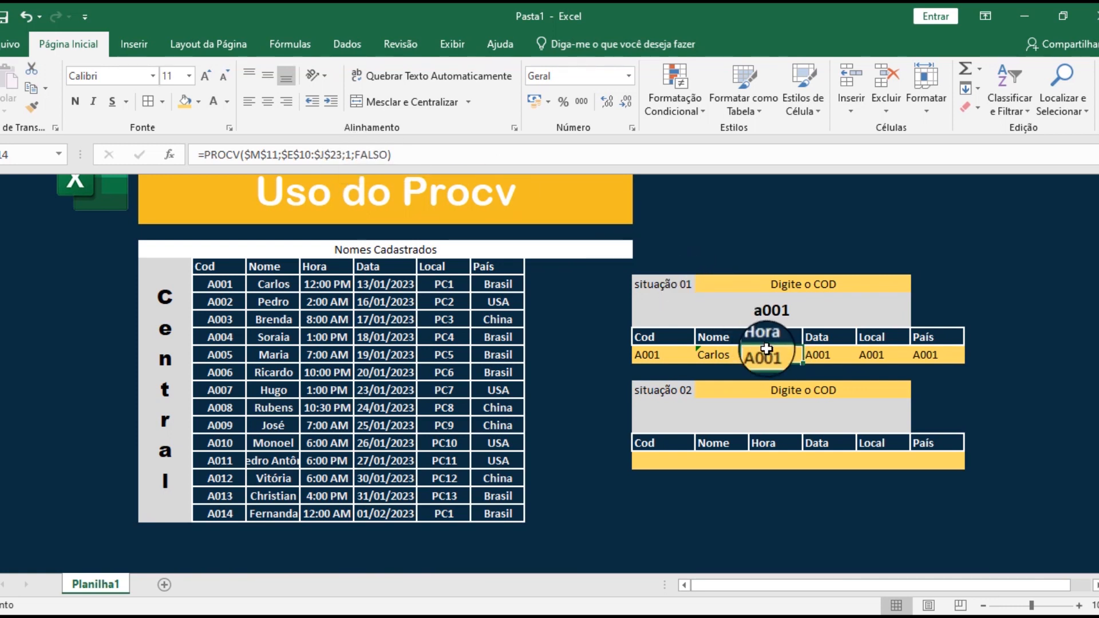
left_click(345, 154)
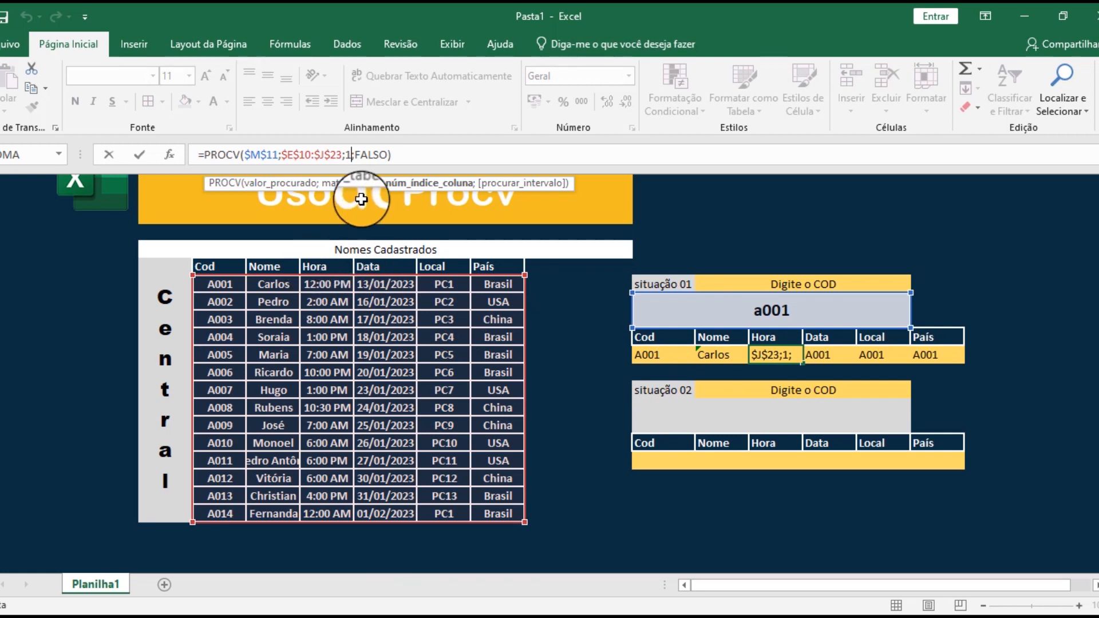
key("Return")
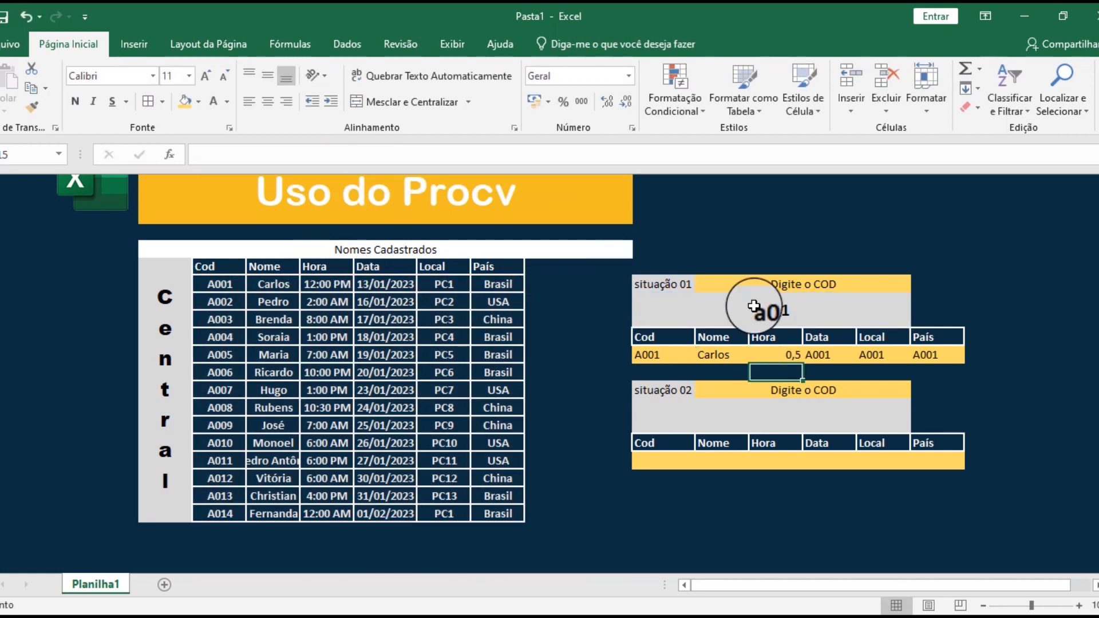
Step: Set the column index of the situação 01 Data result formula to 4
left_click(827, 351)
left_click(346, 155)
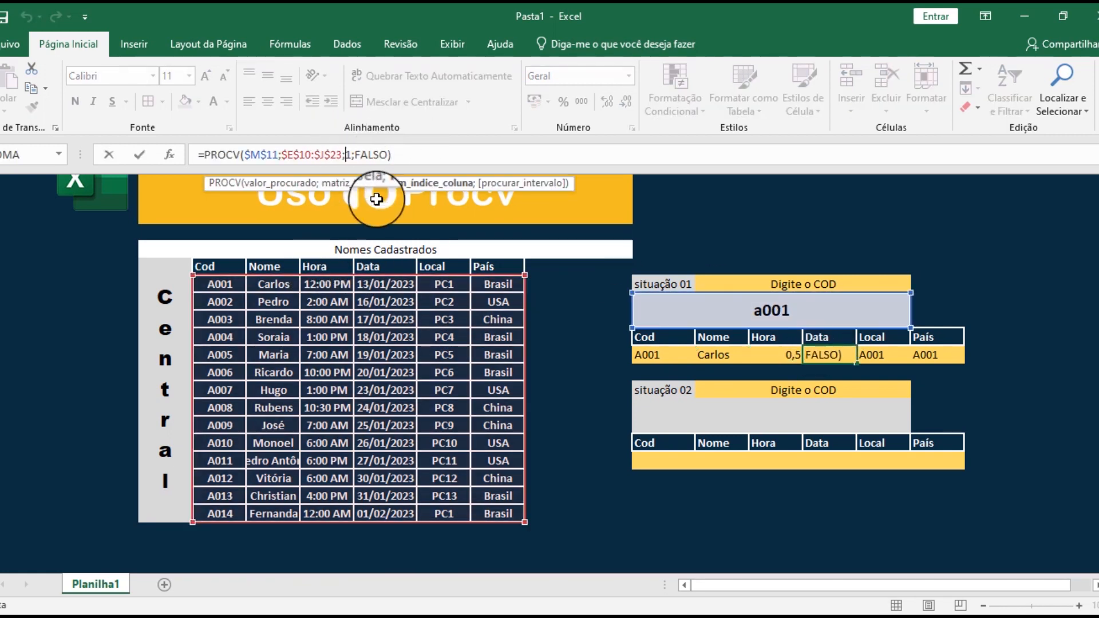
key("BackSpace")
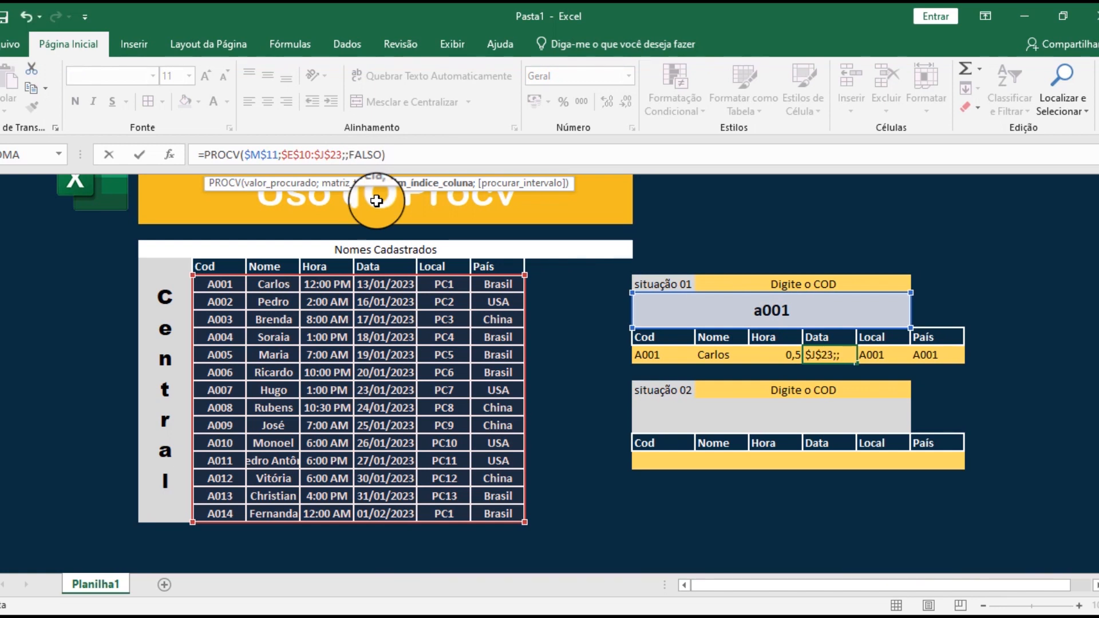
type("4")
key("Return")
Step: Set the column index of the situação 01 Local result formula to 5
left_click(884, 369)
left_click(887, 358)
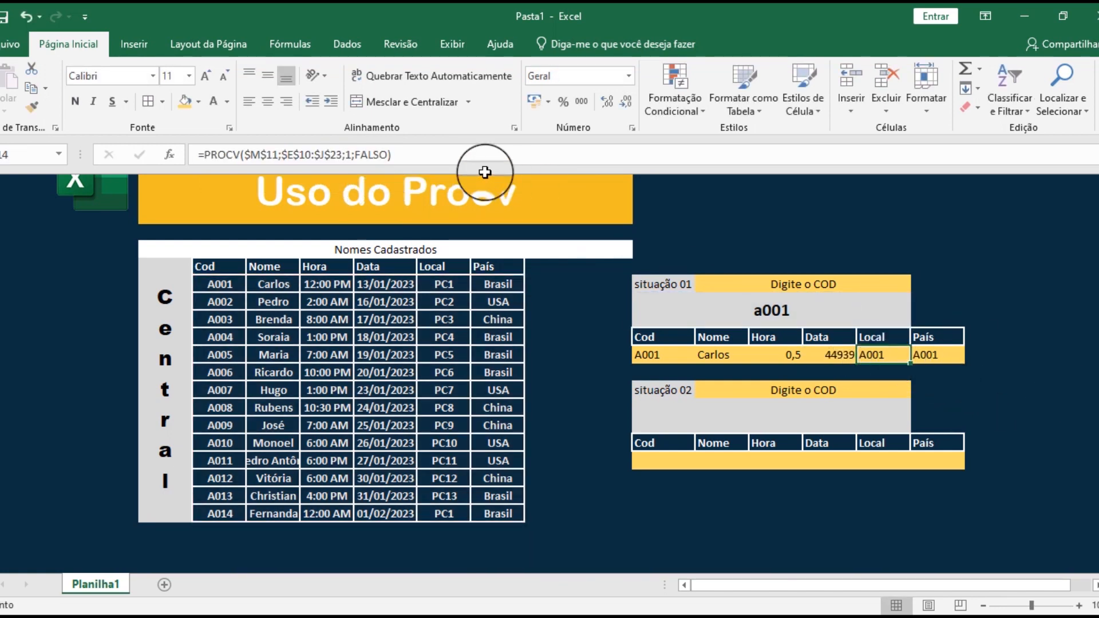
double_click(349, 155)
type("5")
key("Return")
Step: Set the column index of the situação 01 País result formula to 6
left_click(931, 357)
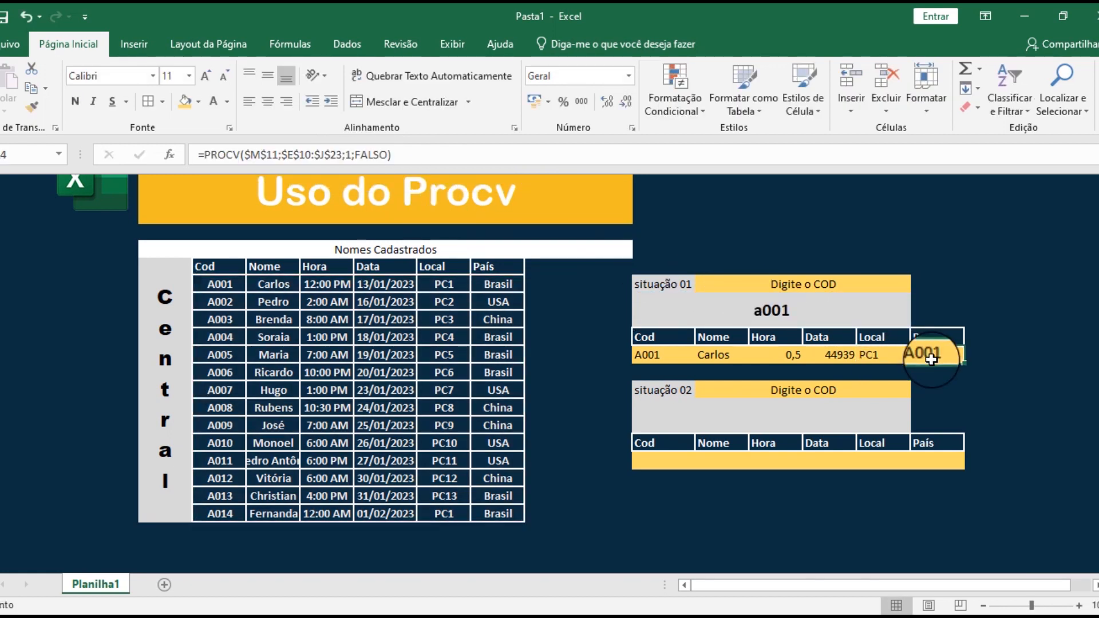
double_click(349, 154)
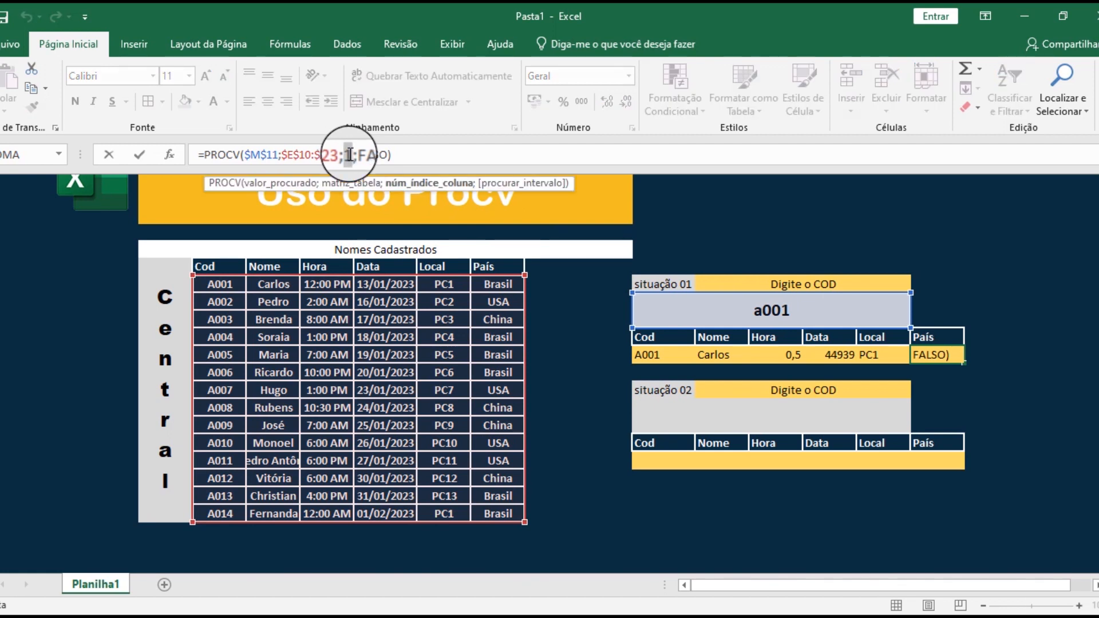
type("6")
key("Return")
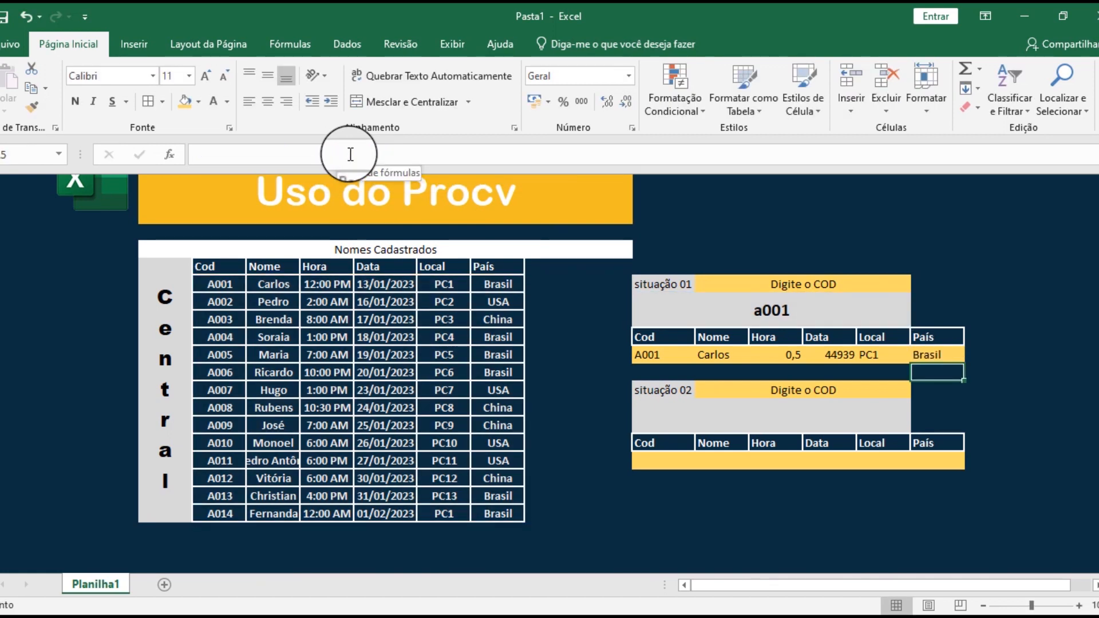
Step: Try the standard Hora number format on the situação 01 Hora result cell, and undo it
left_click(815, 356)
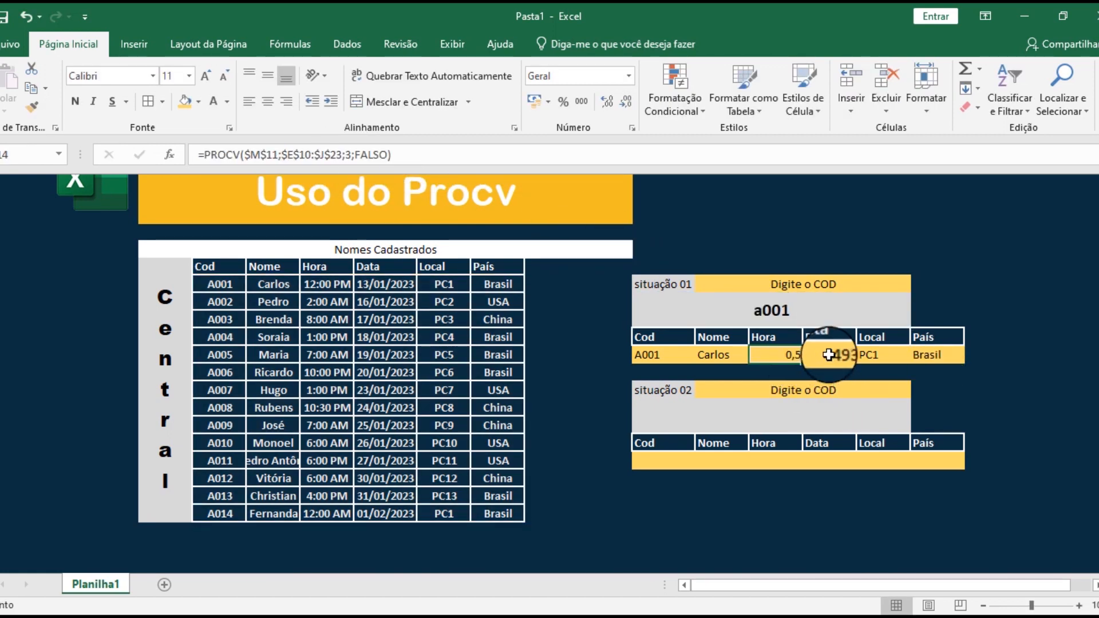
left_click(795, 362)
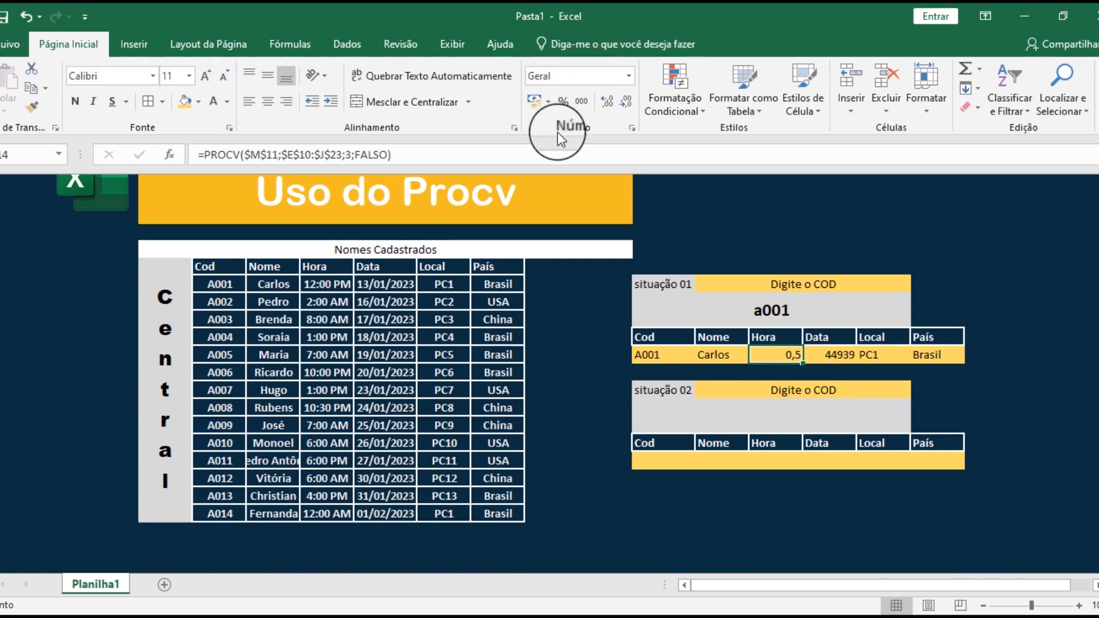
left_click(628, 76)
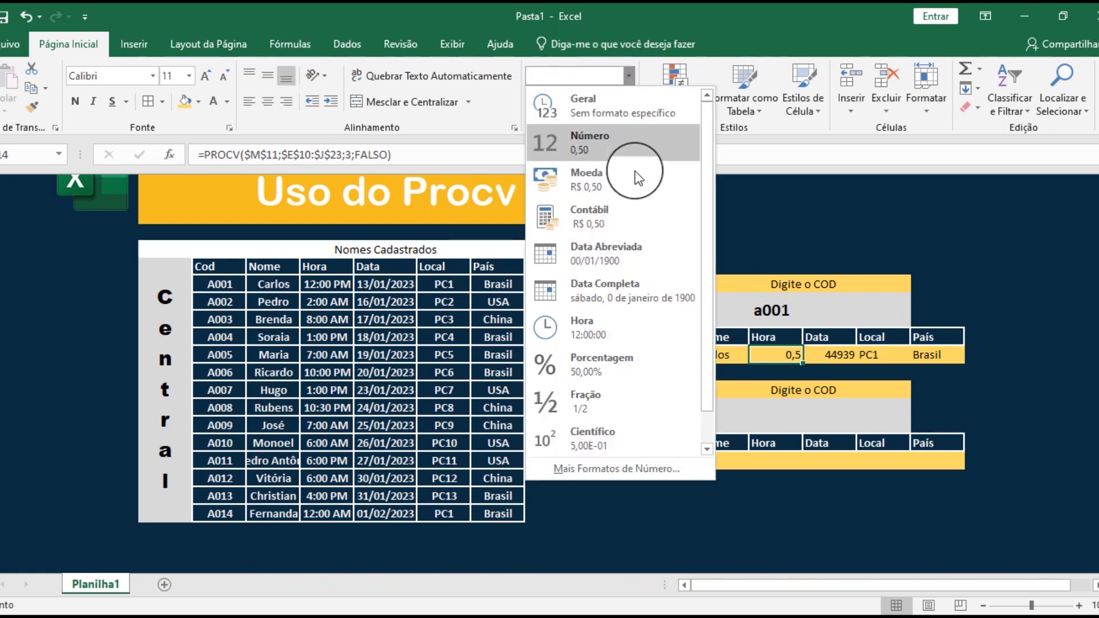
left_click(629, 323)
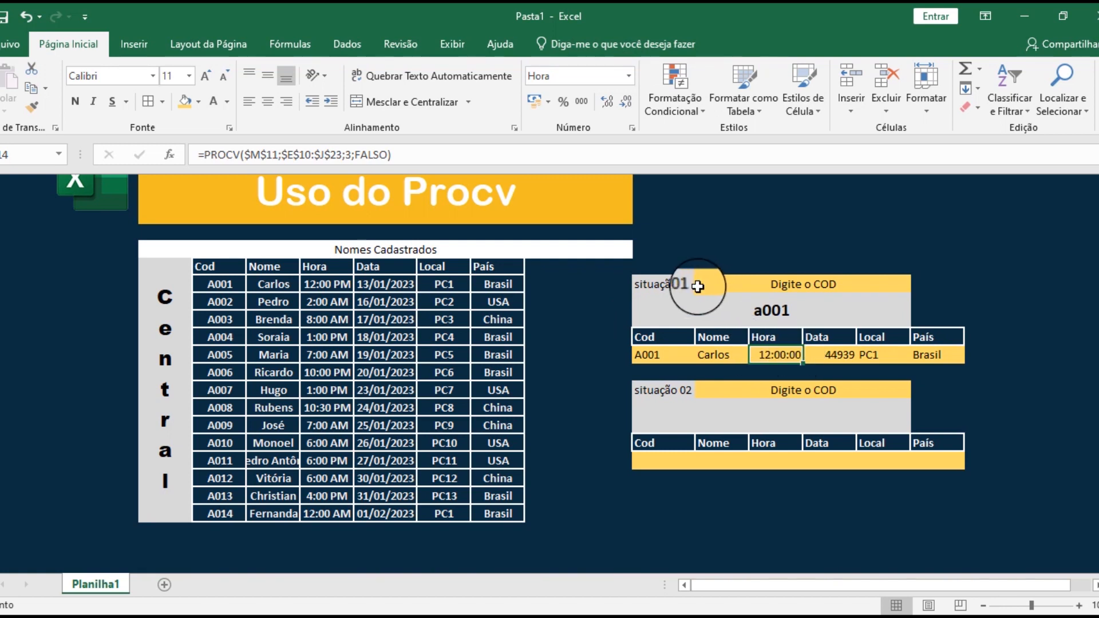
key("ctrl+z")
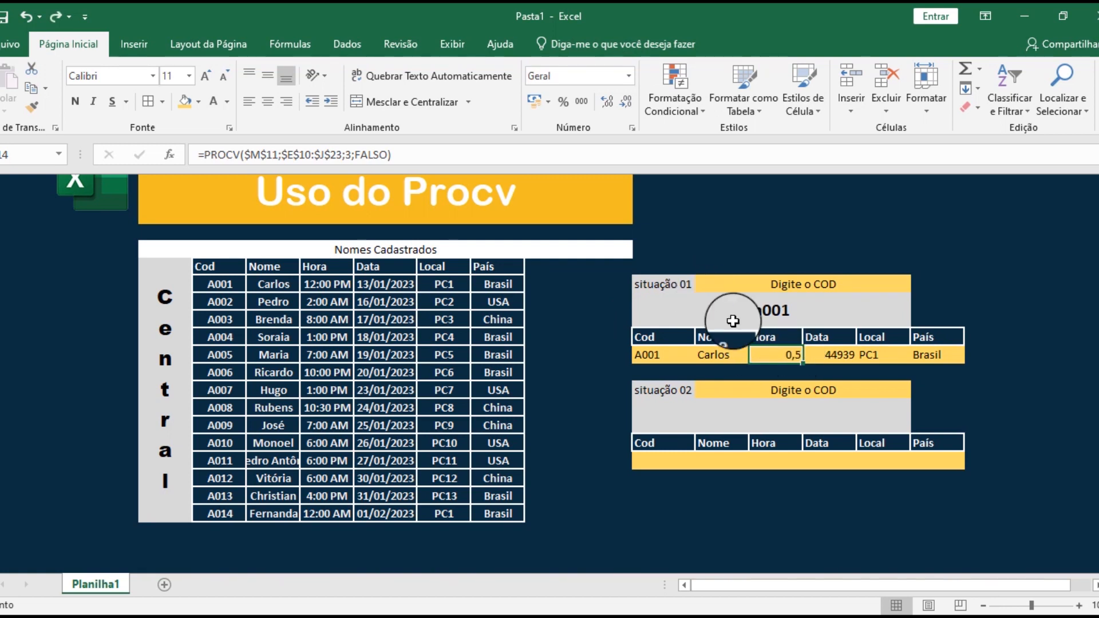
Step: Format the situação 01 Hora result cell with the Hora category and the 13:30 type
right_click(781, 353)
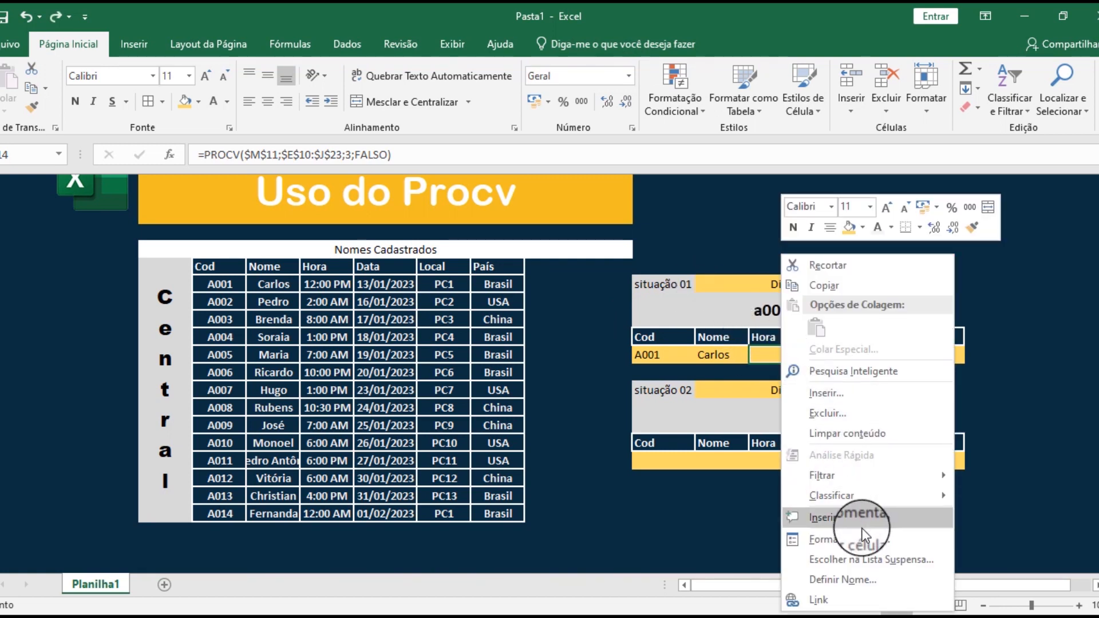
left_click(841, 539)
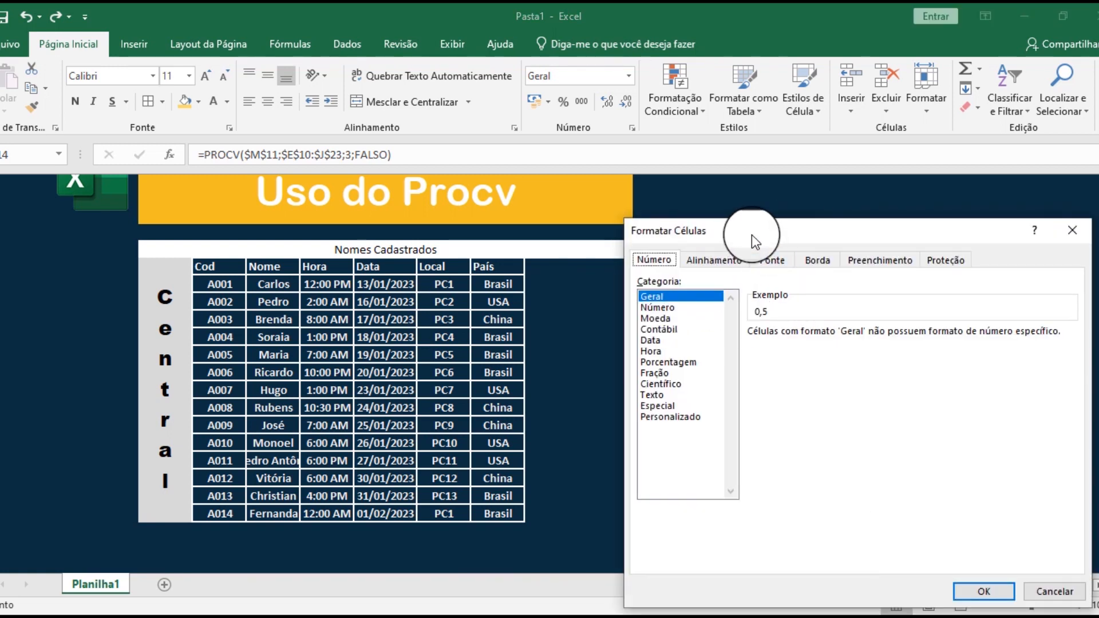
left_click_drag(750, 235, 803, 190)
left_click(708, 306)
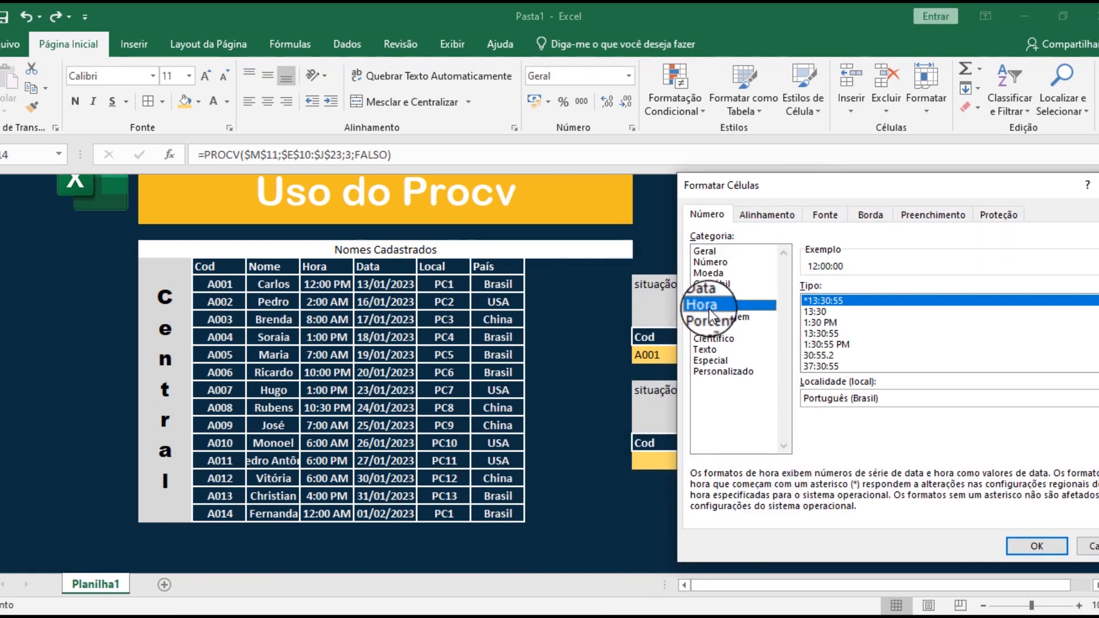
left_click(832, 312)
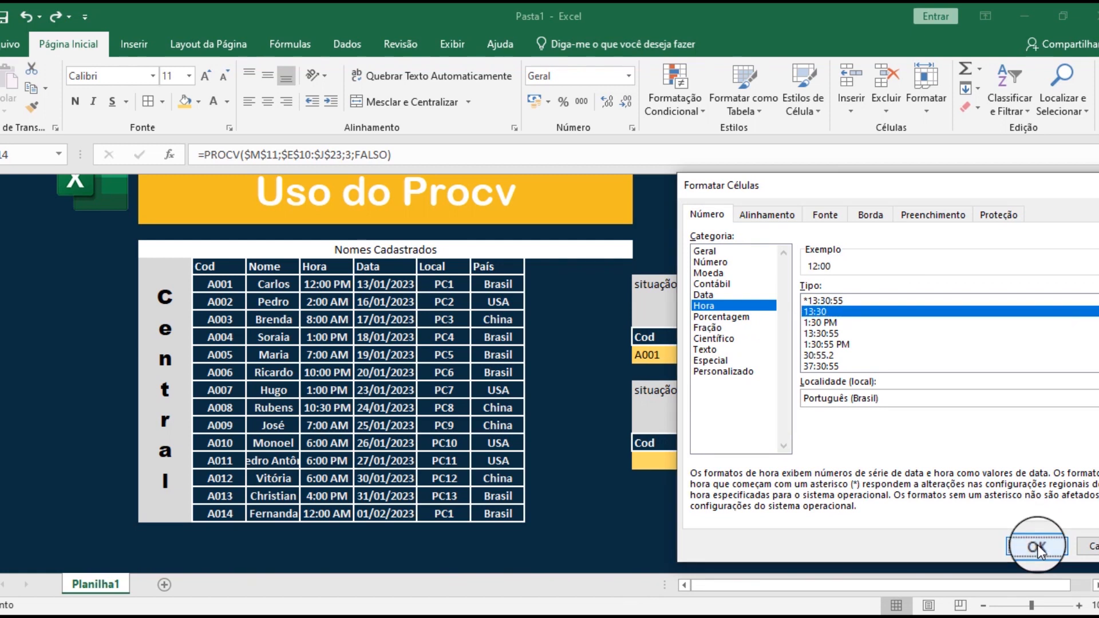
left_click(1036, 544)
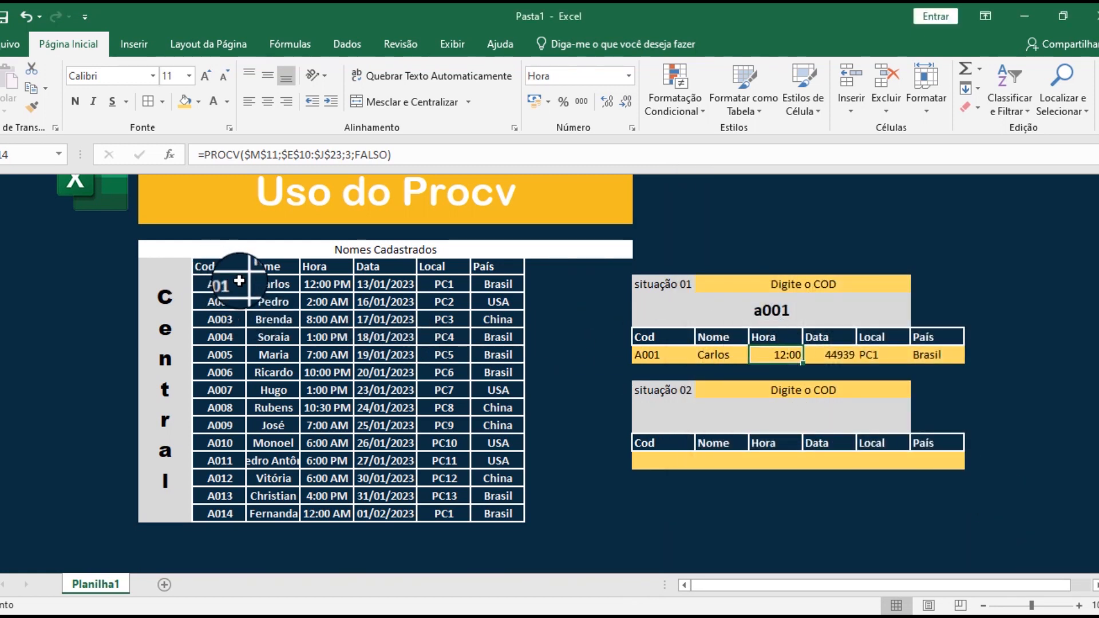
left_click(325, 284)
Step: Format the situação 01 Data result cell as Data Abreviada
left_click(838, 355)
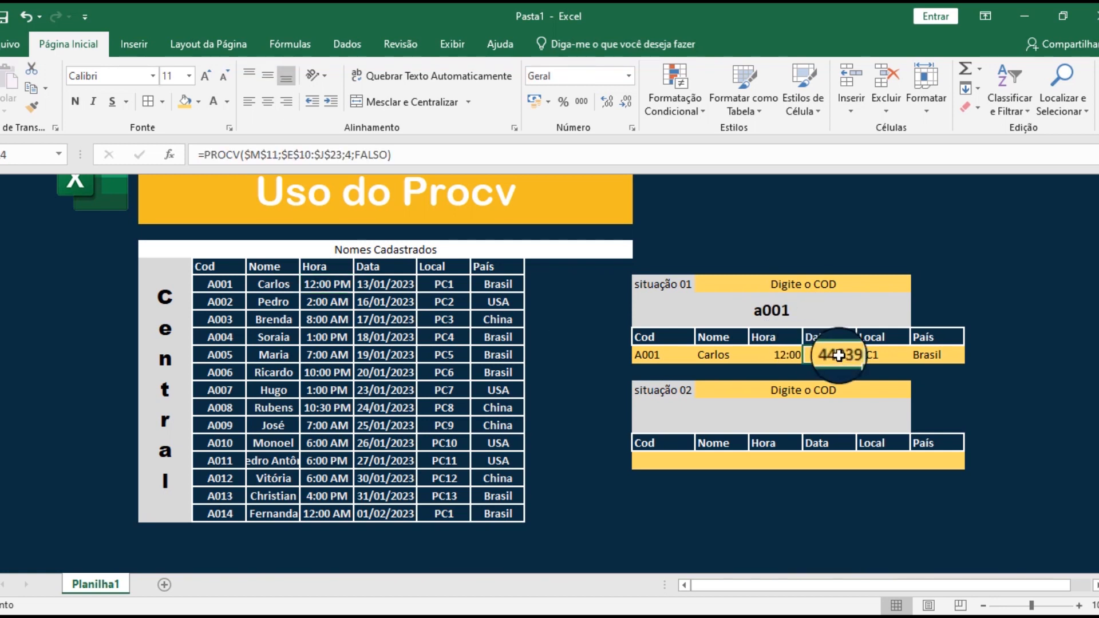
left_click(628, 75)
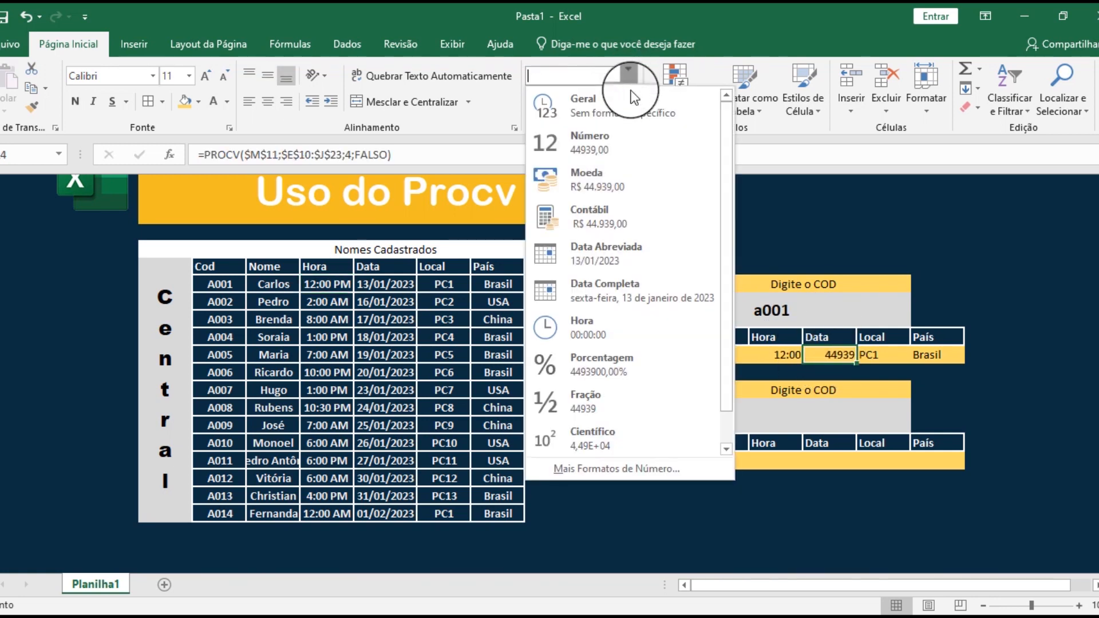
left_click(655, 256)
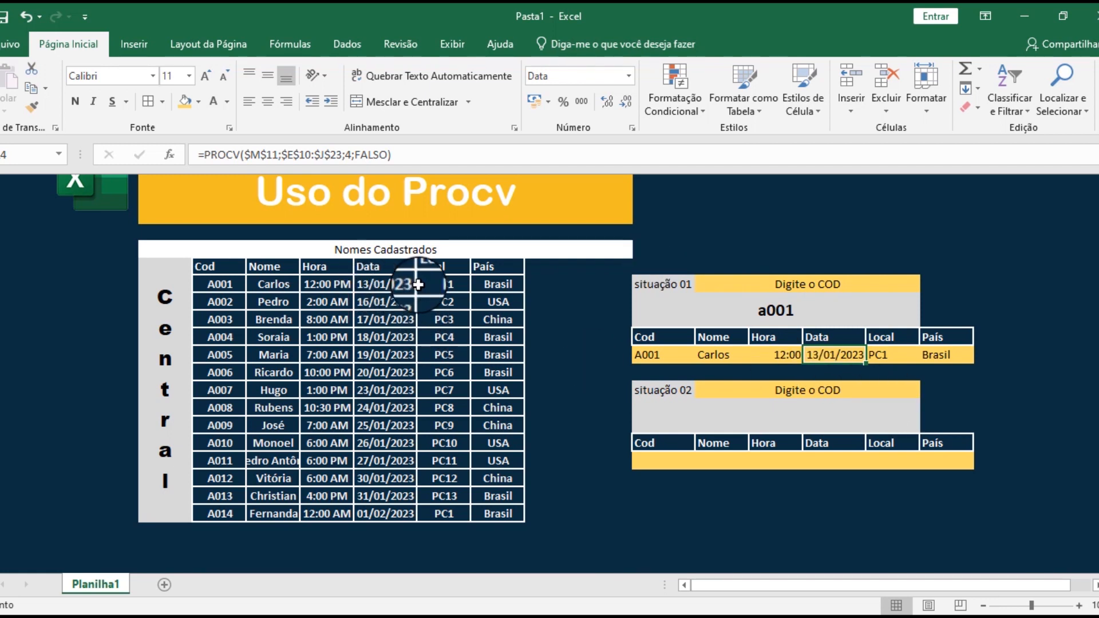
left_click(1016, 380)
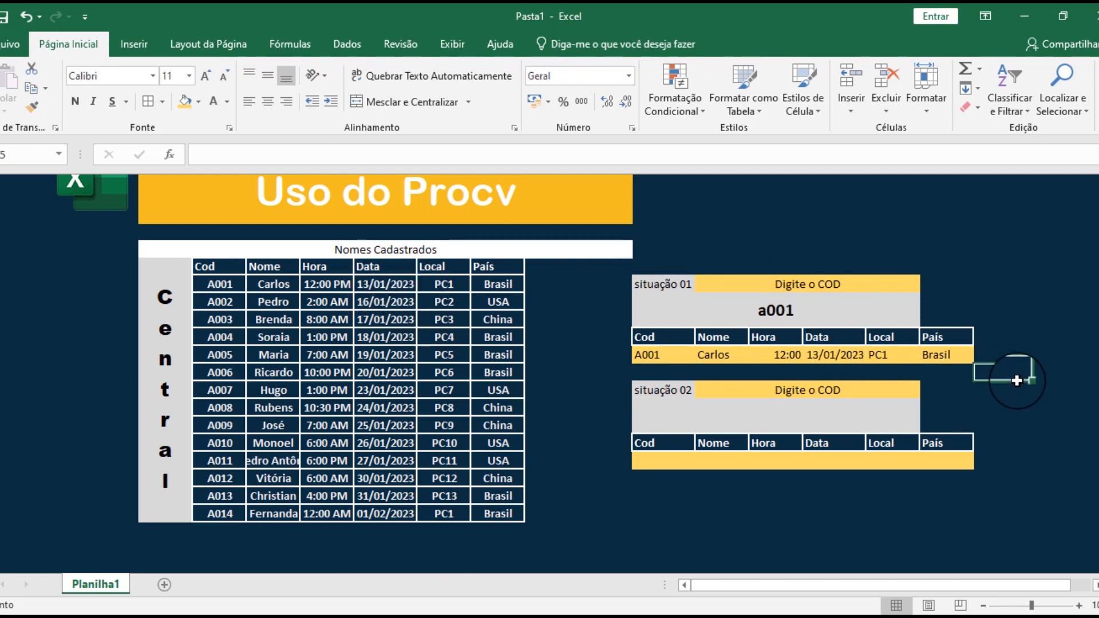
Step: Change the situação 01 lookup code to a005
left_click(747, 321)
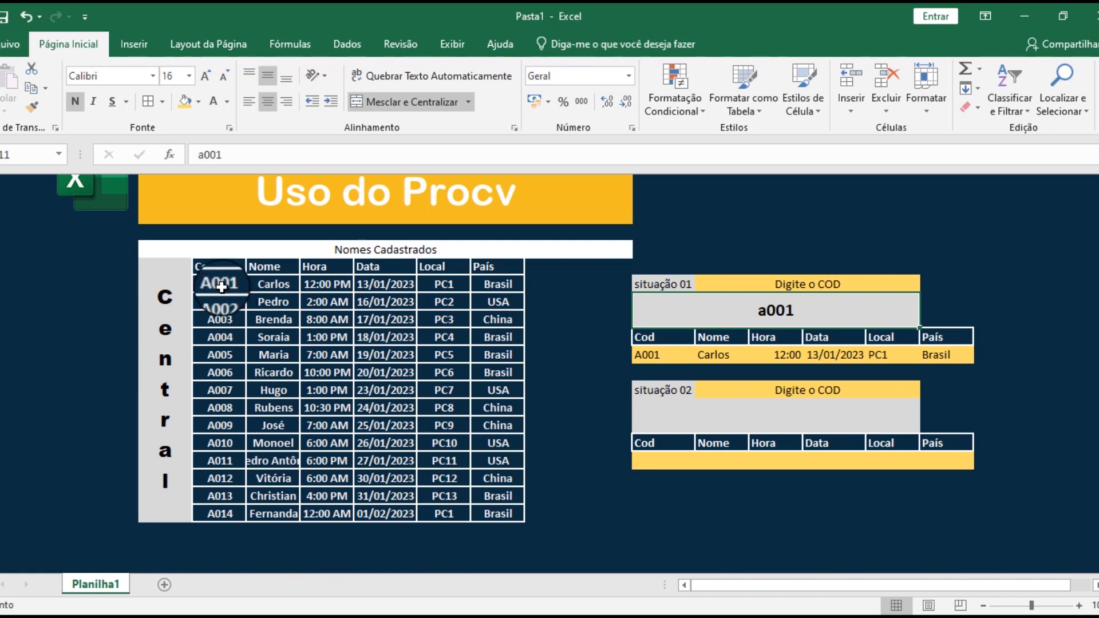
left_click_drag(221, 287, 249, 496)
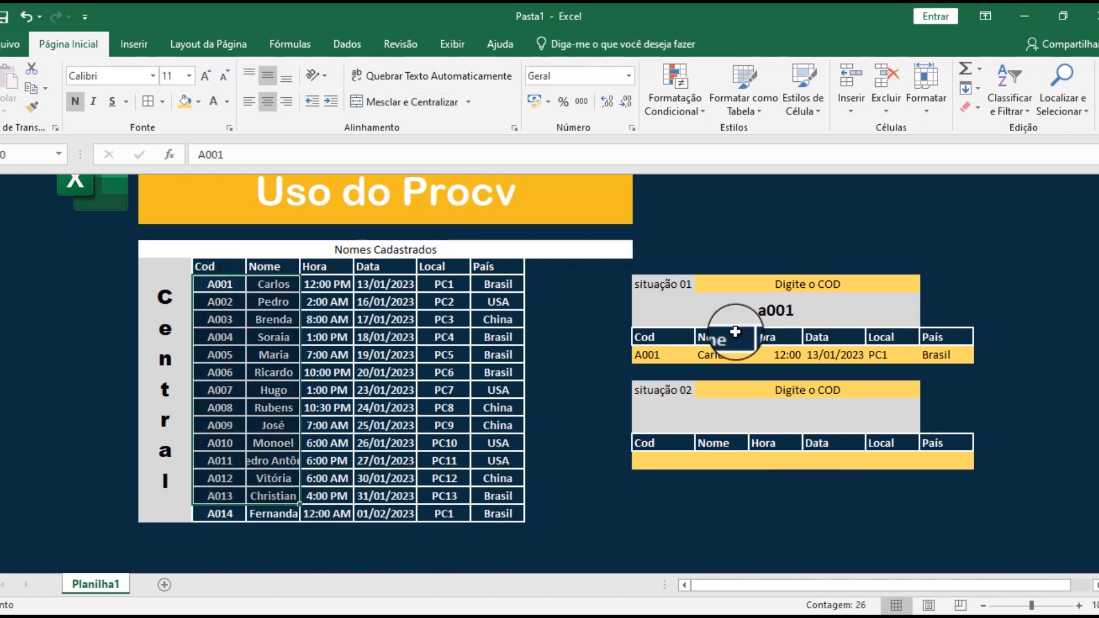
left_click(805, 304)
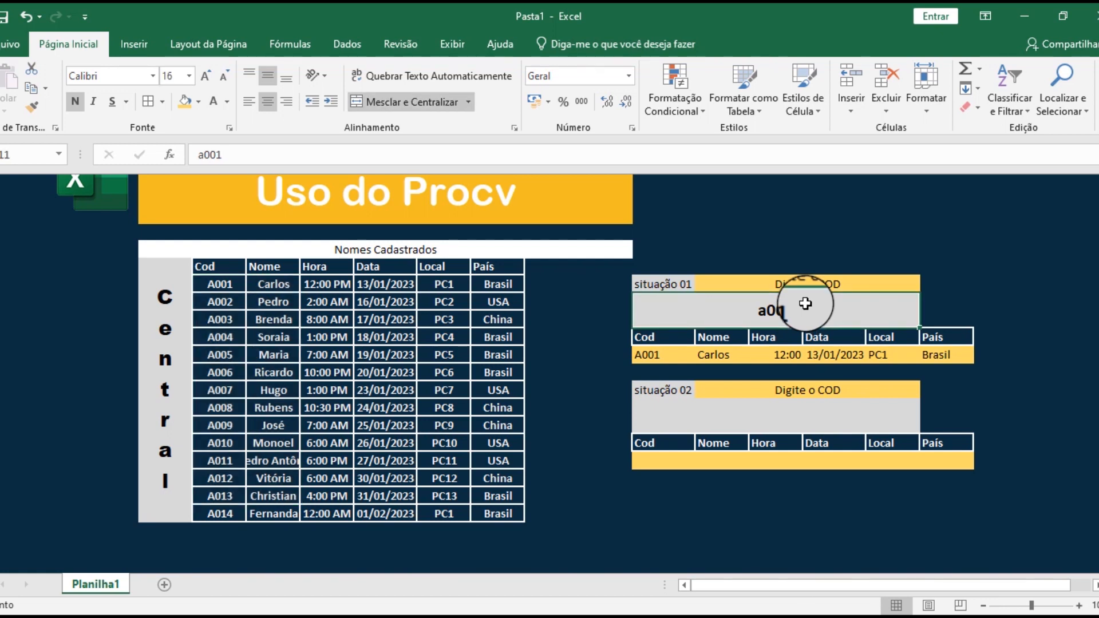
double_click(805, 303)
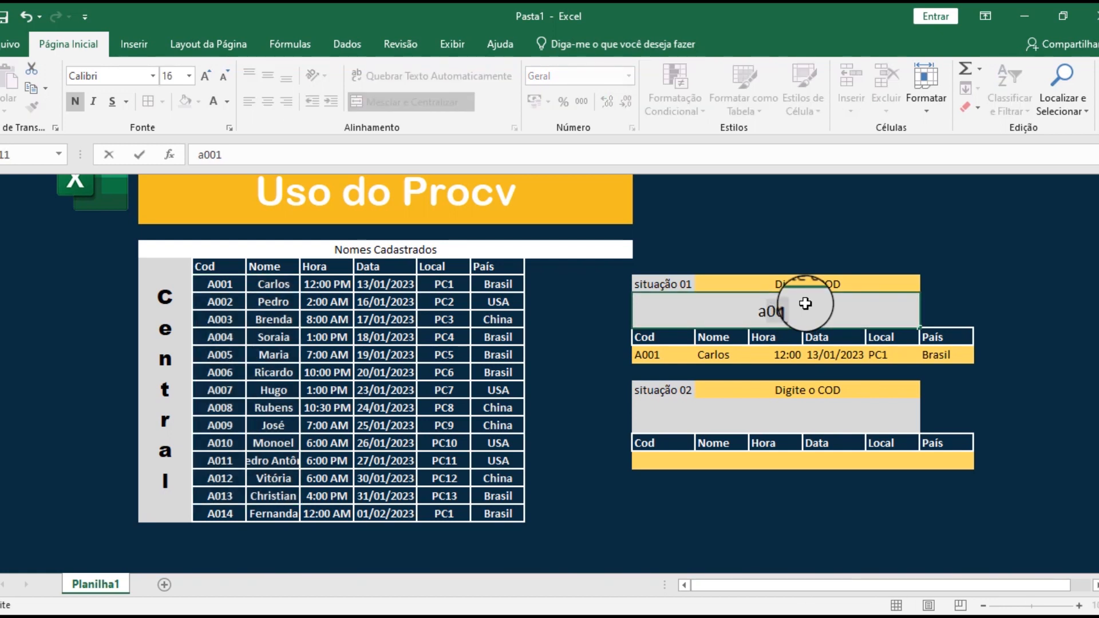
key("Return")
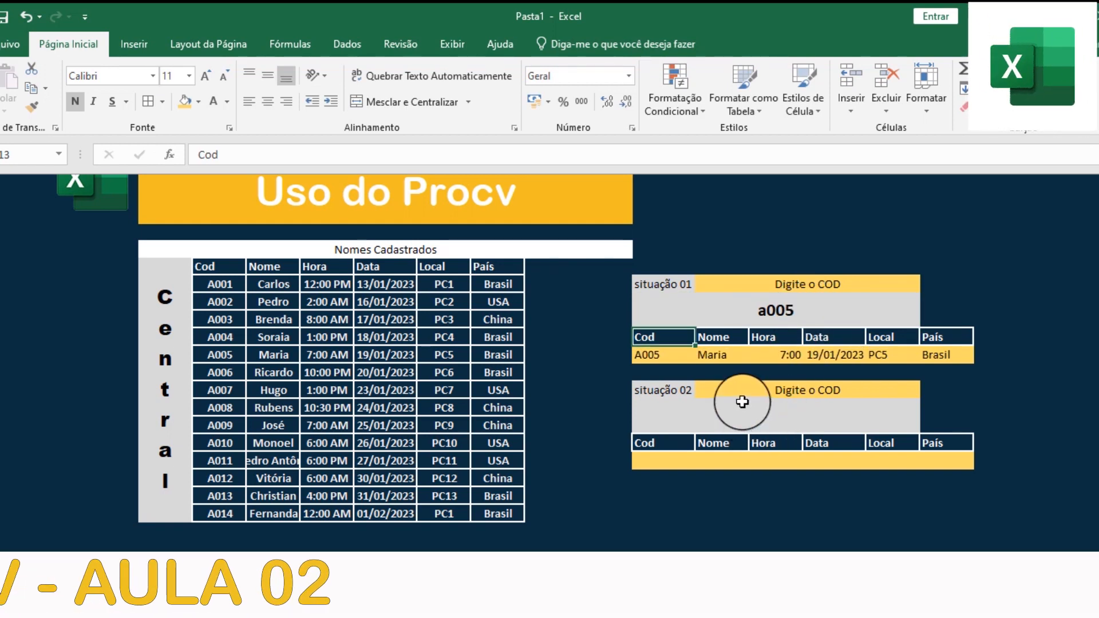
Step: Examine the registered Cod list and records alongside the situação 02 code cell and result row
left_click(749, 413)
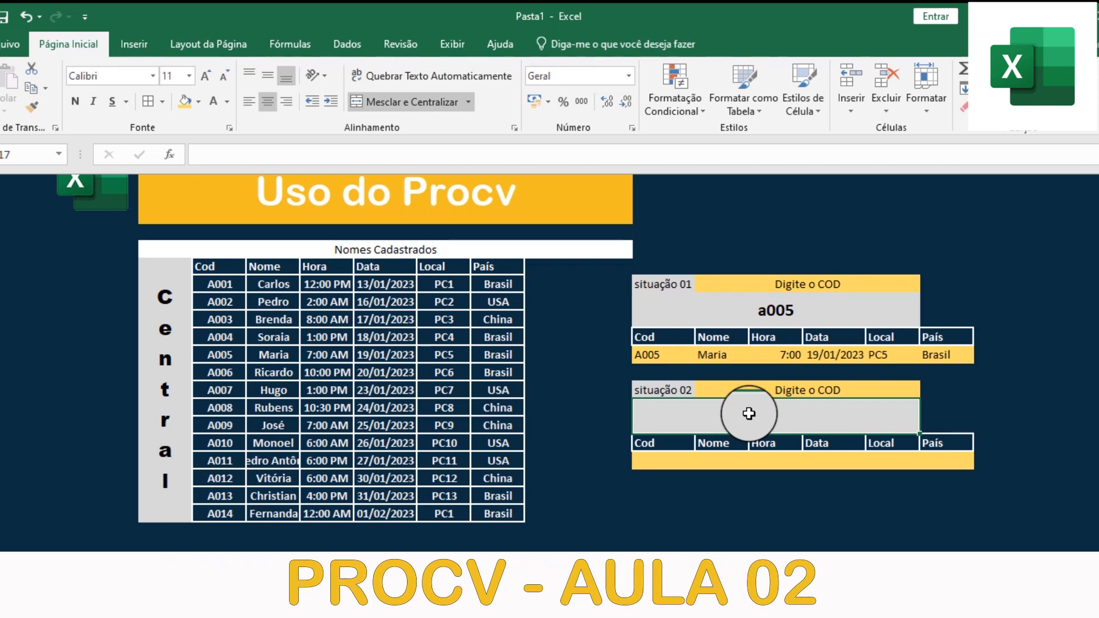
left_click_drag(220, 284, 226, 519)
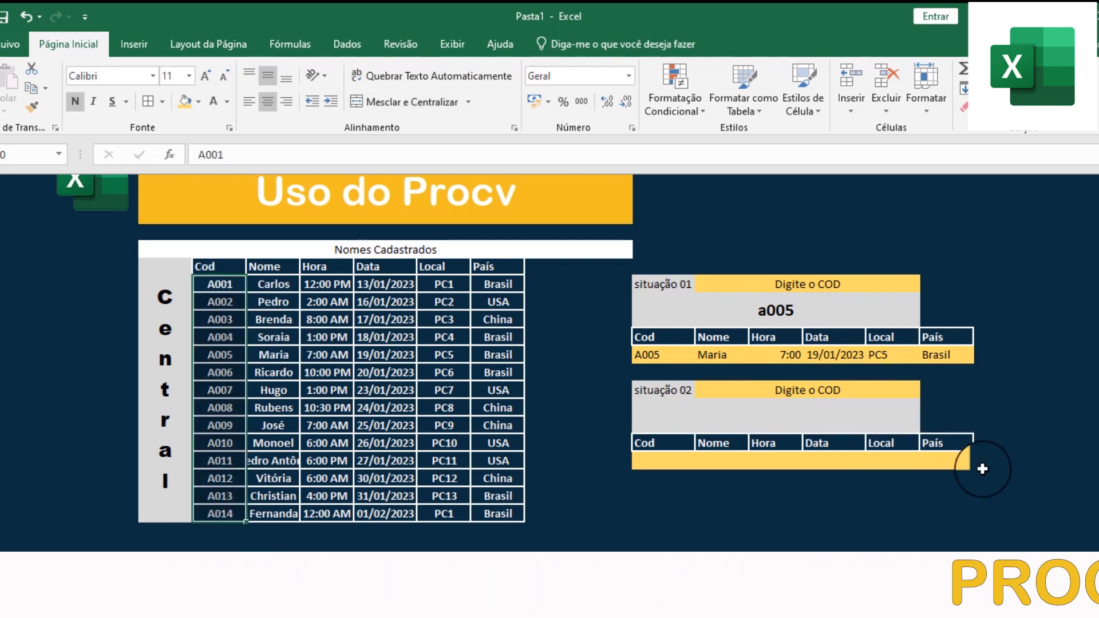
left_click(666, 465)
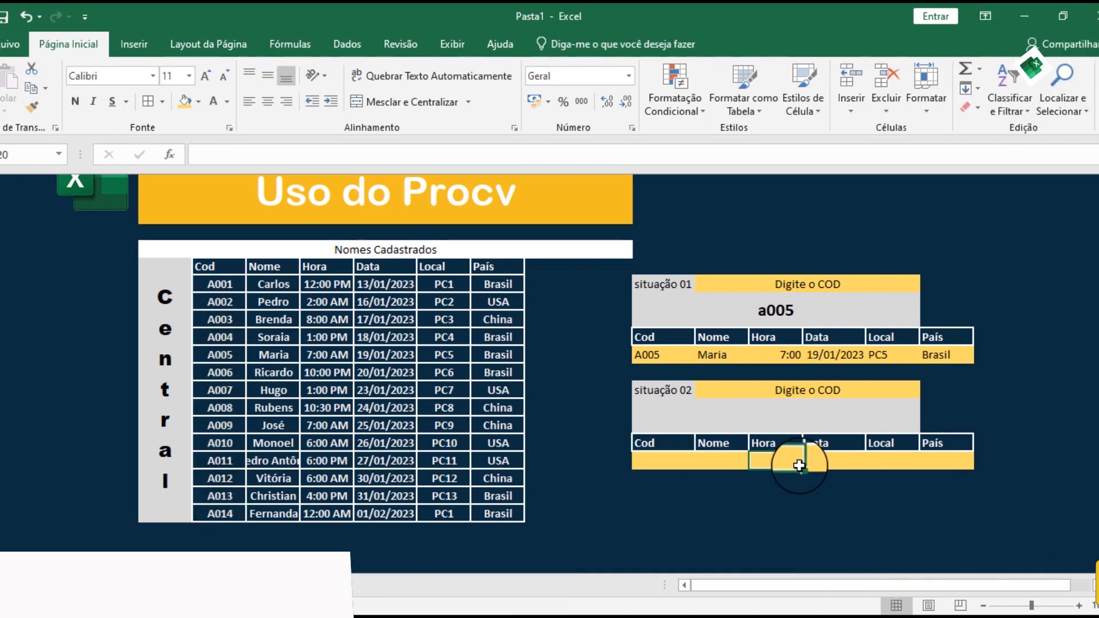
left_click(891, 461)
left_click(963, 462)
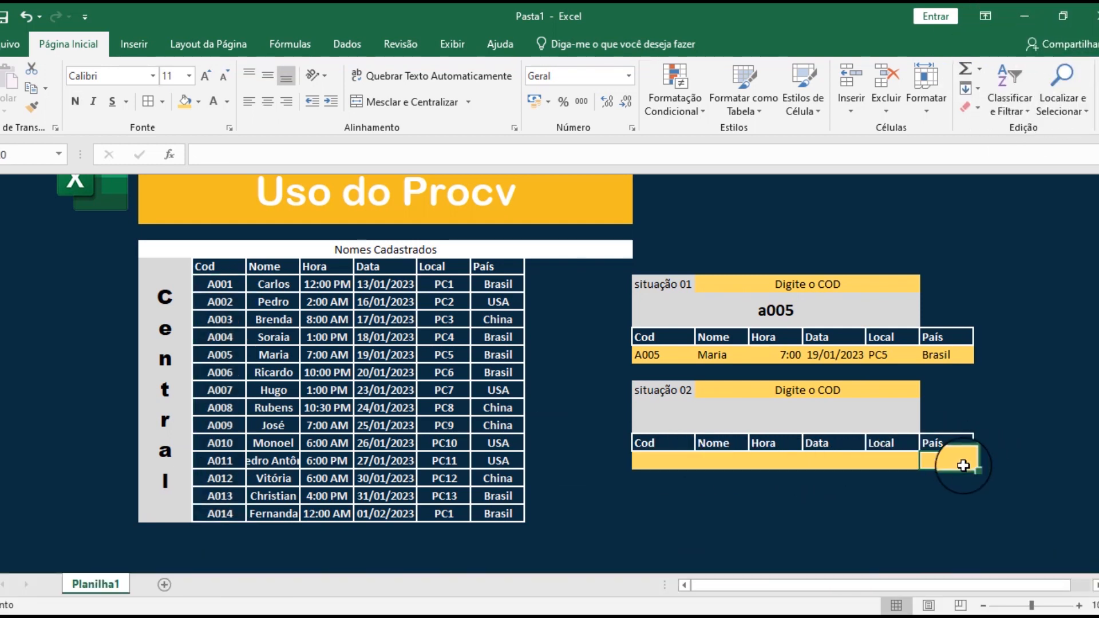
left_click_drag(220, 284, 218, 518)
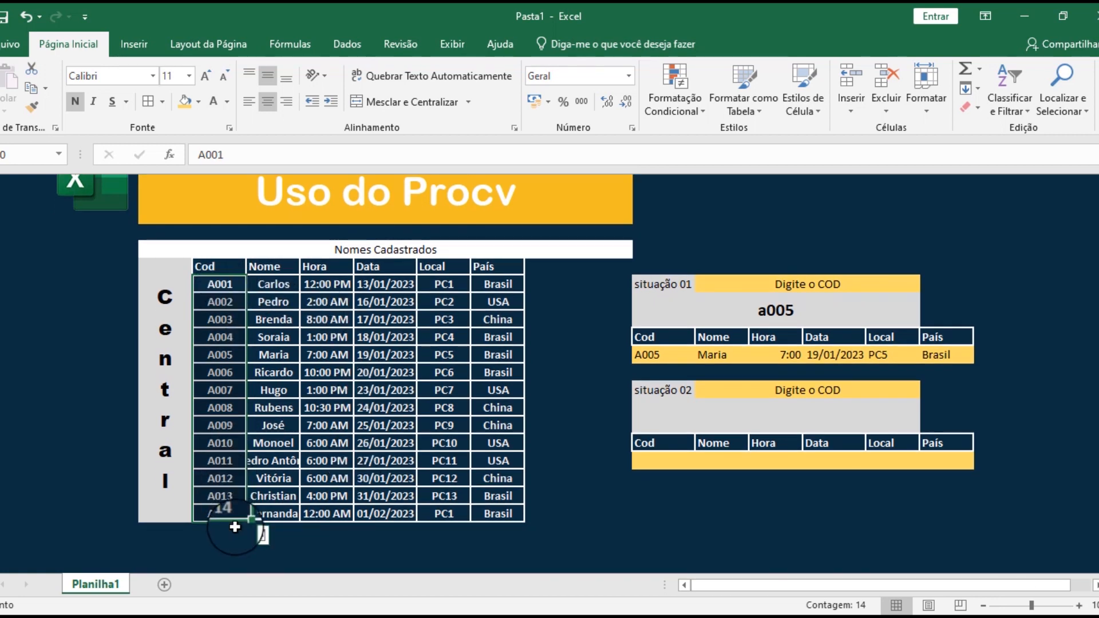
left_click(739, 421)
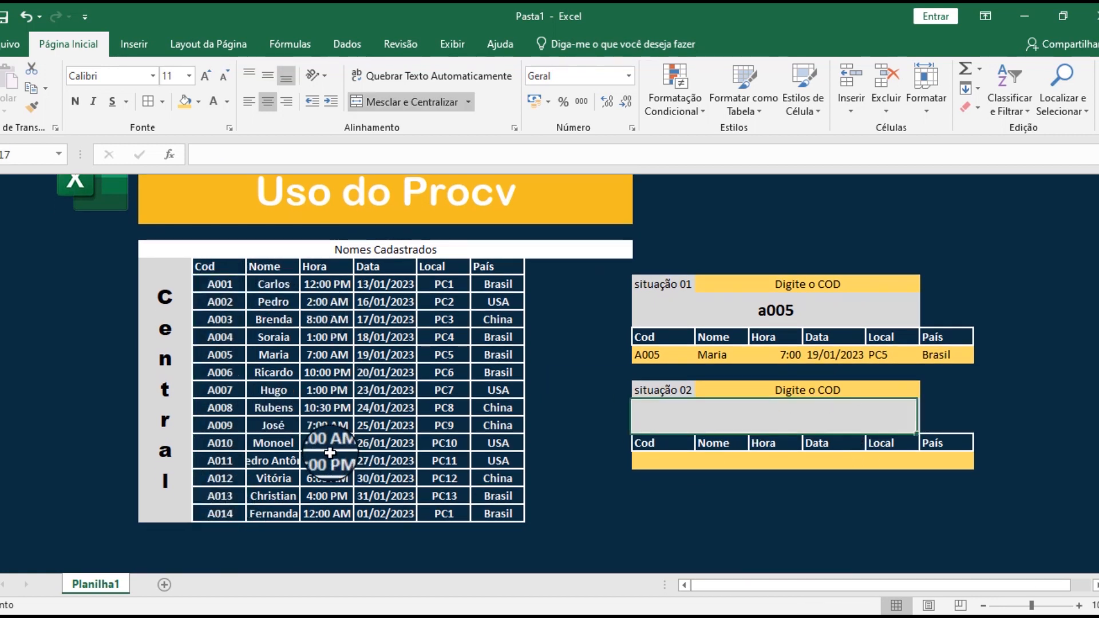
left_click(385, 460)
left_click(498, 460)
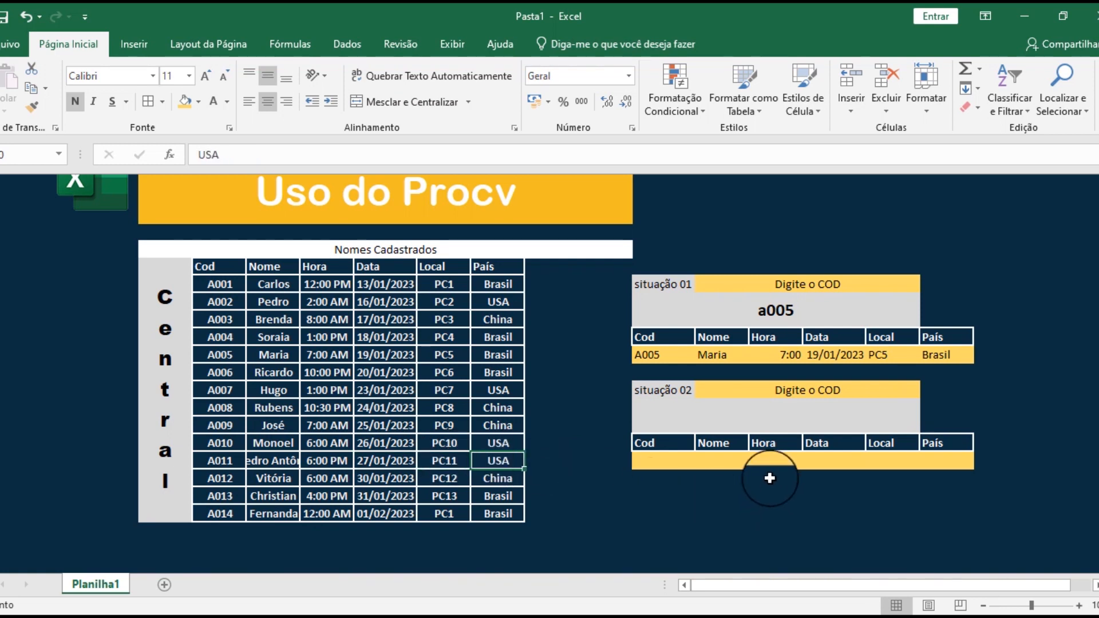
Step: Try entering the code a001 in the situação 02 code cell, and clear it
left_click(752, 415)
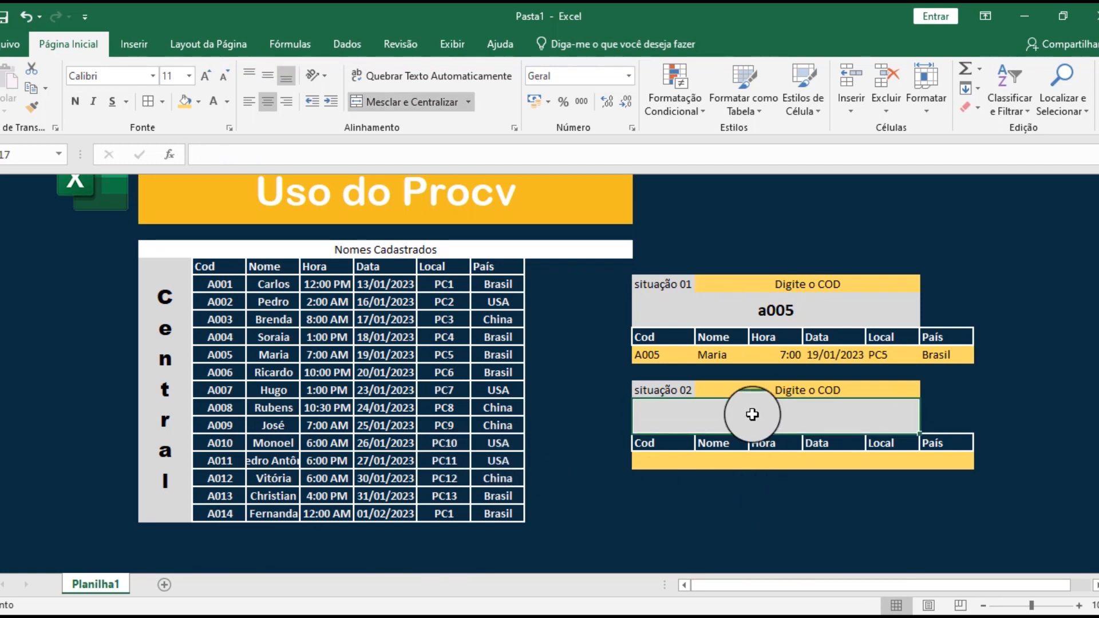
type("a001")
key("Return")
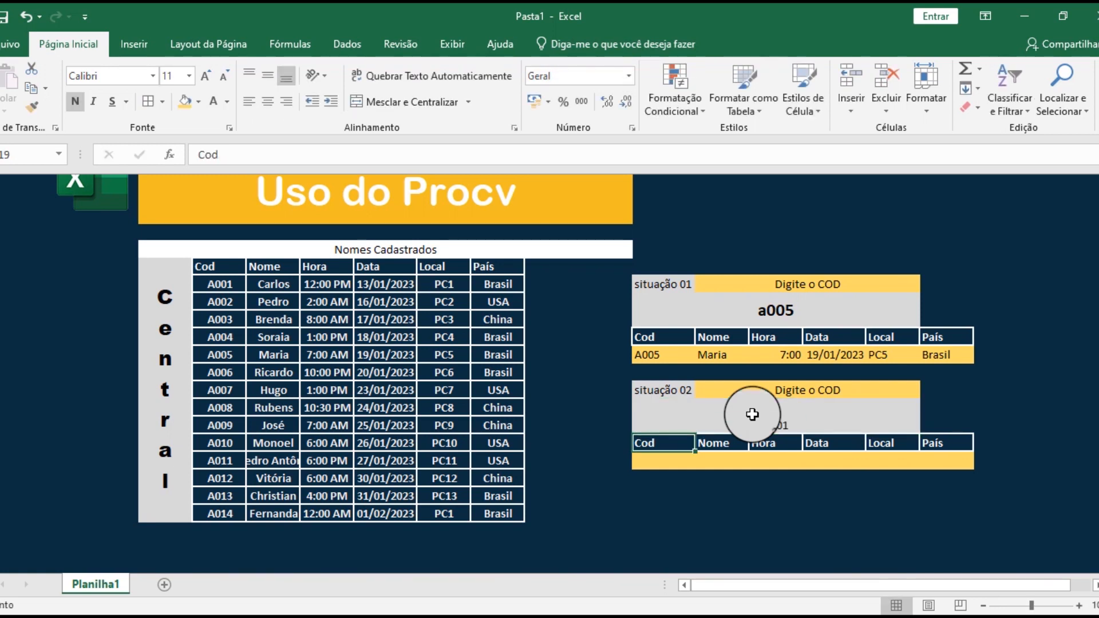
left_click(751, 414)
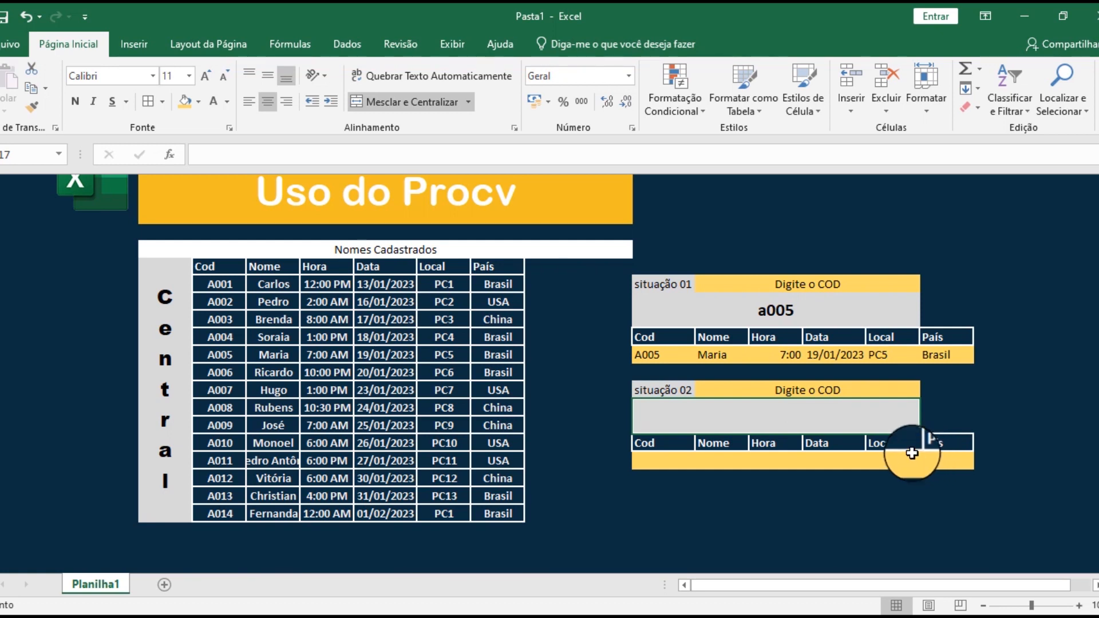
Step: Locate the Validação de Dados command, view its dialog without applying anything, and look it up by searching for "va"
left_click(355, 44)
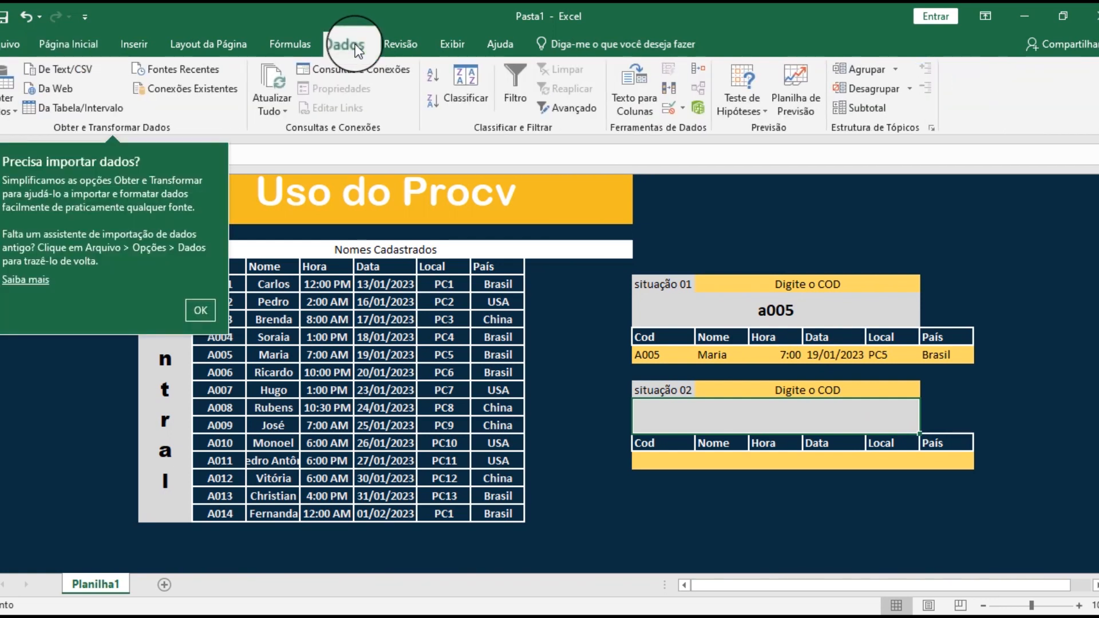
left_click(204, 310)
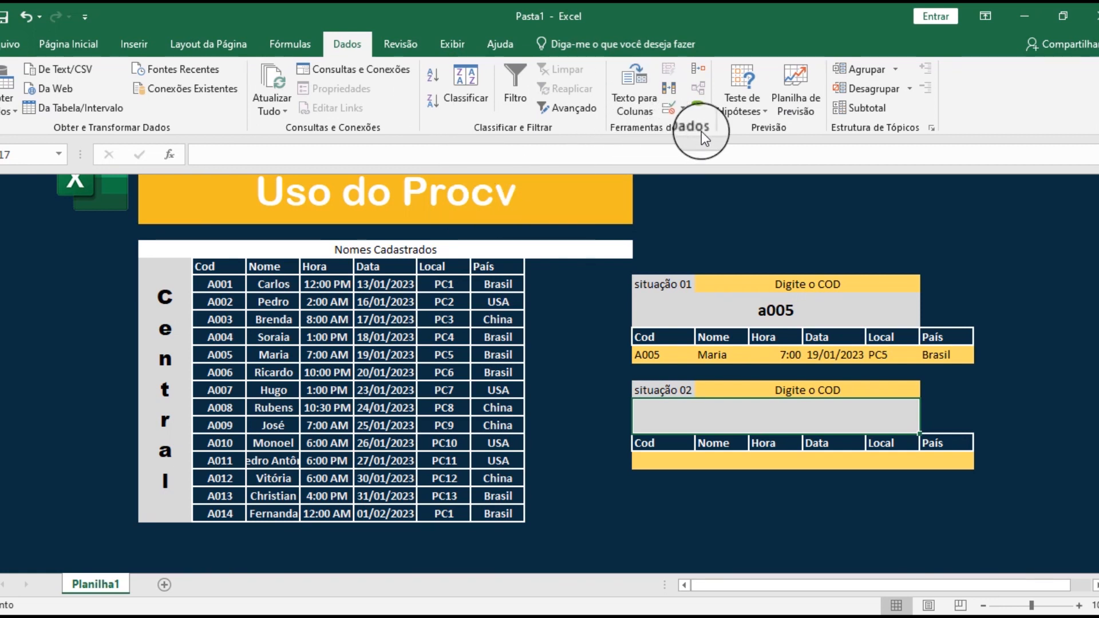
left_click(669, 117)
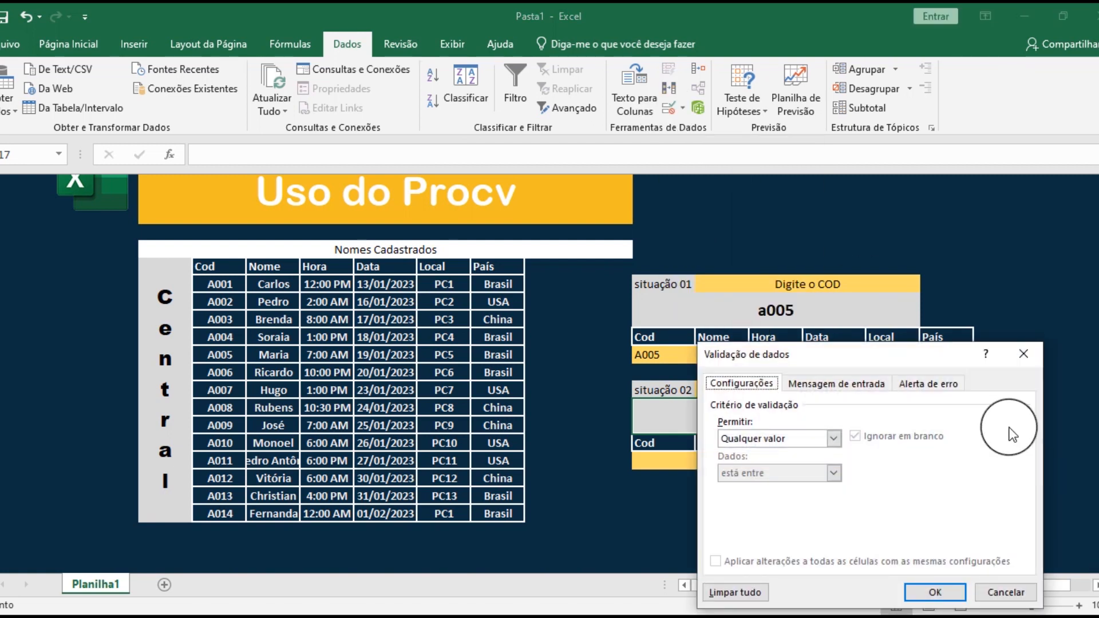
left_click(1037, 357)
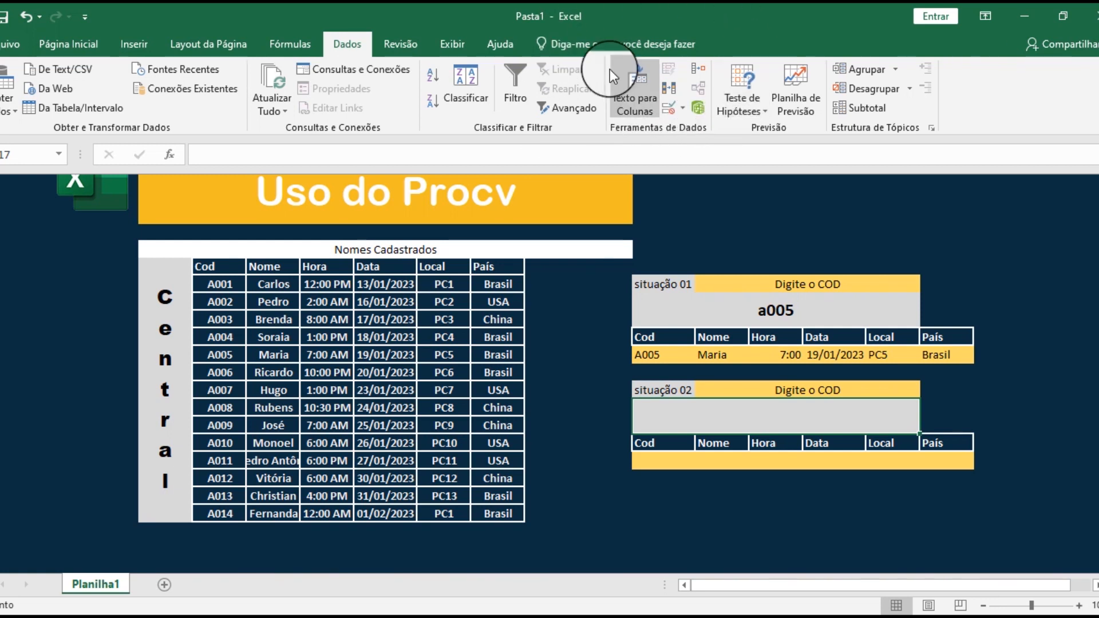
left_click(596, 44)
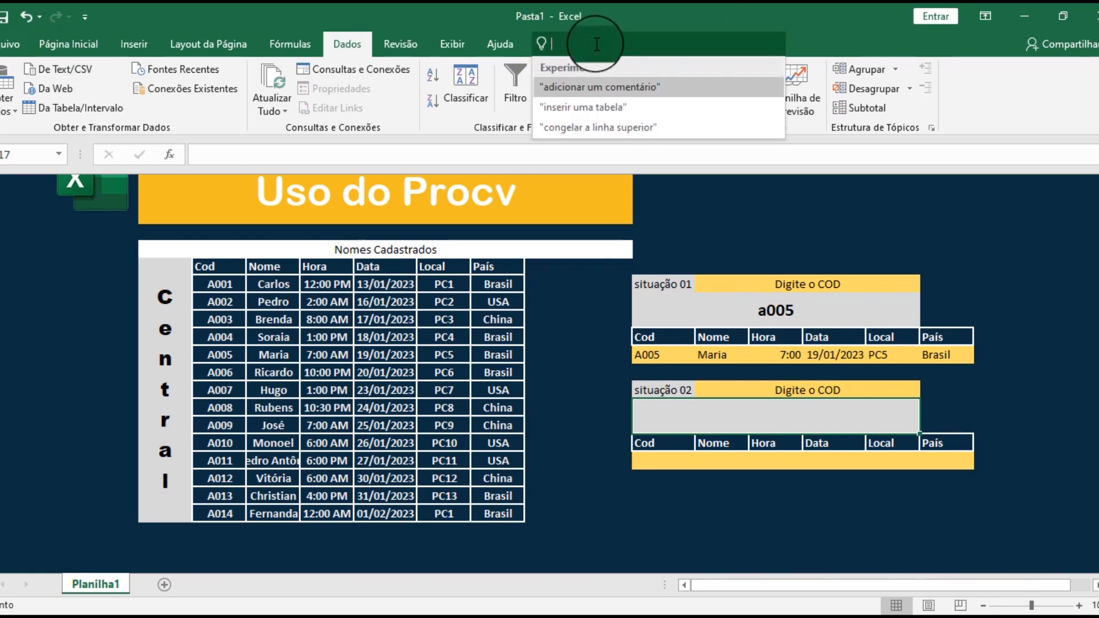
type("va")
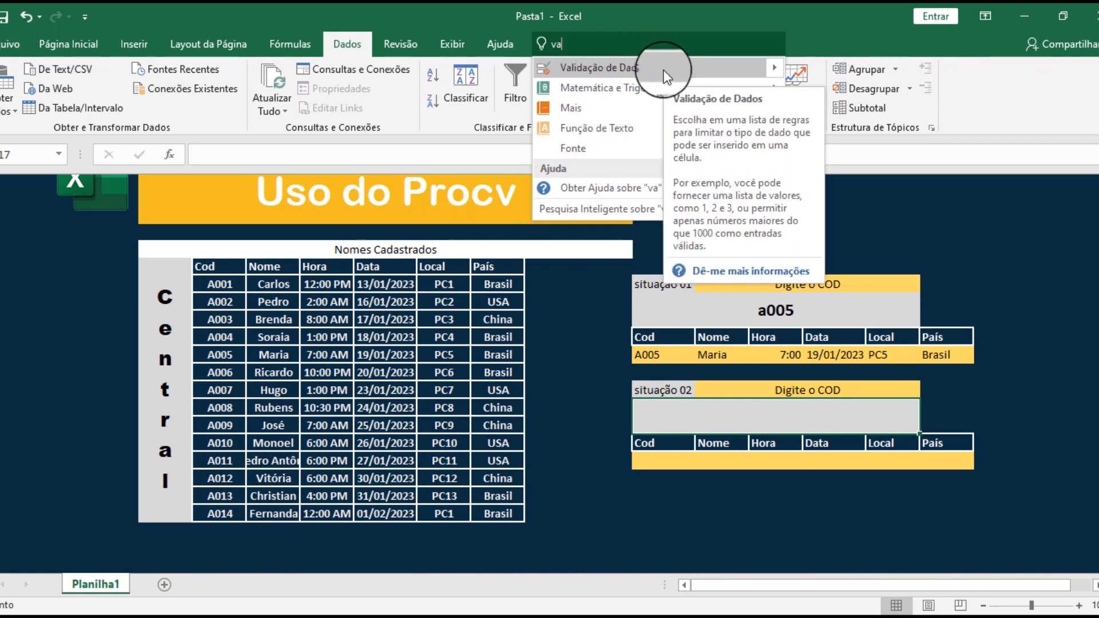
left_click(0, 346)
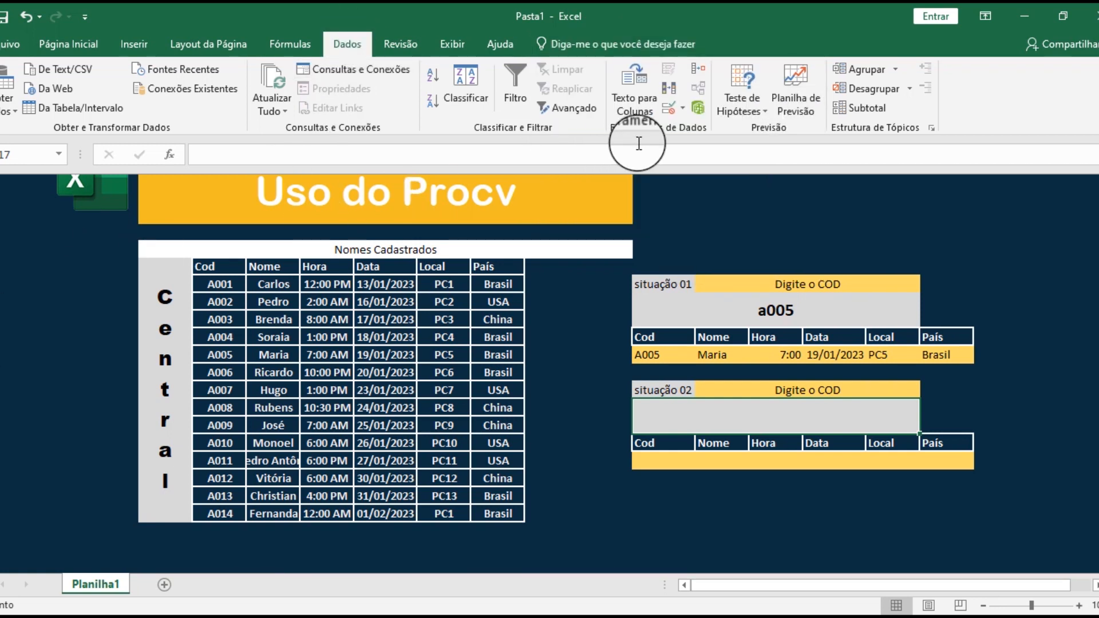
Step: Restrict the situação 02 code cell with a Lista data validation whose source is the registered codes, =$E$10:$E$23
left_click(671, 113)
left_click_drag(820, 356, 420, 266)
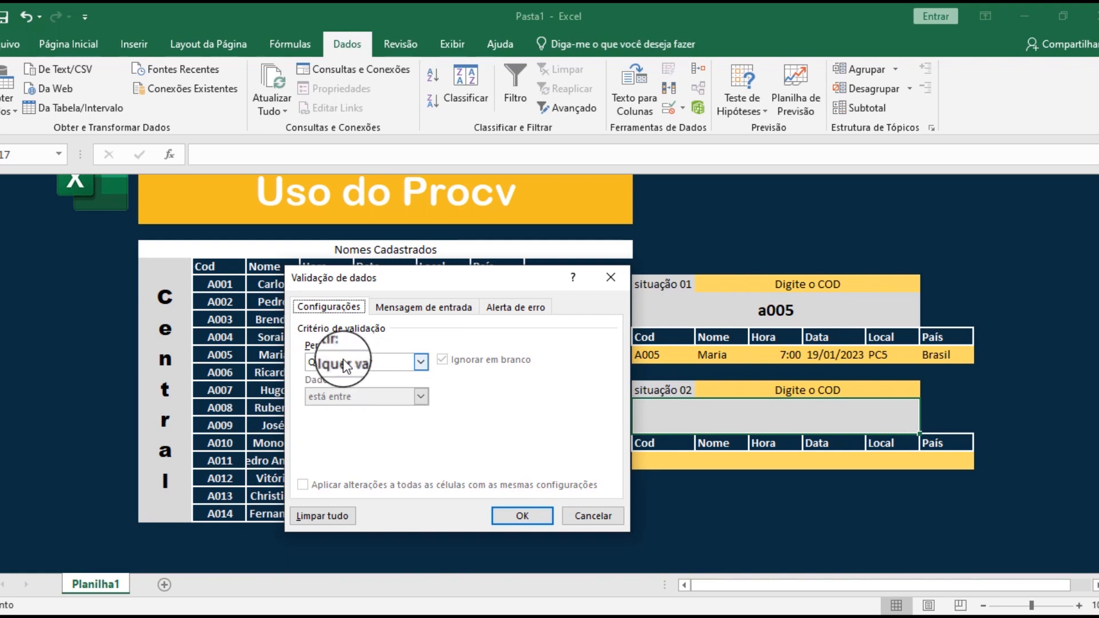
left_click(362, 364)
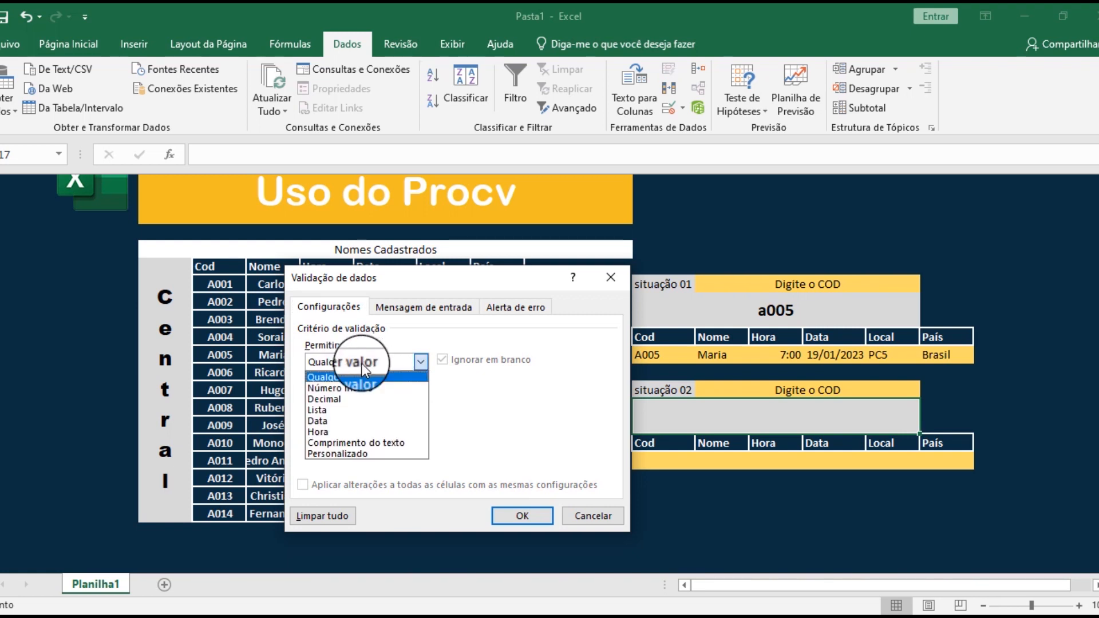
left_click(336, 409)
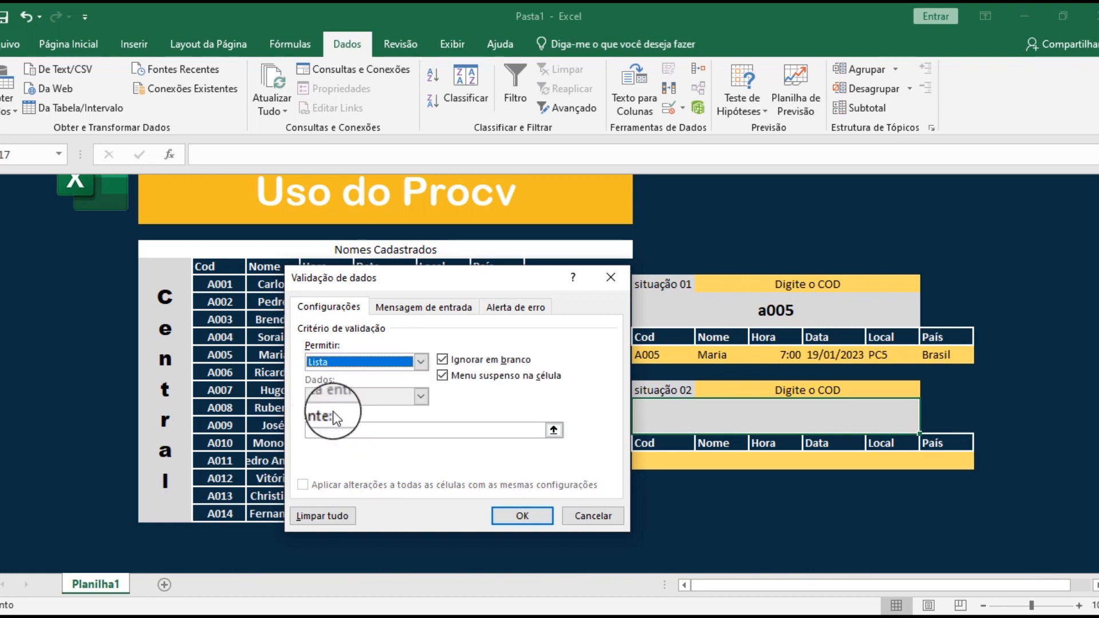
left_click(364, 434)
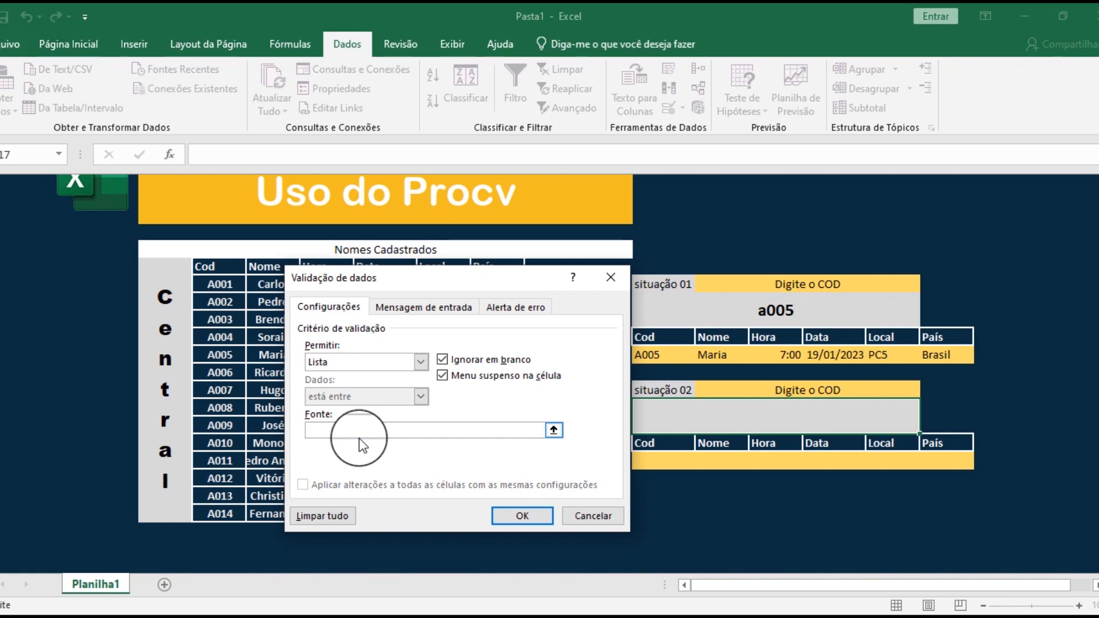
left_click(421, 363)
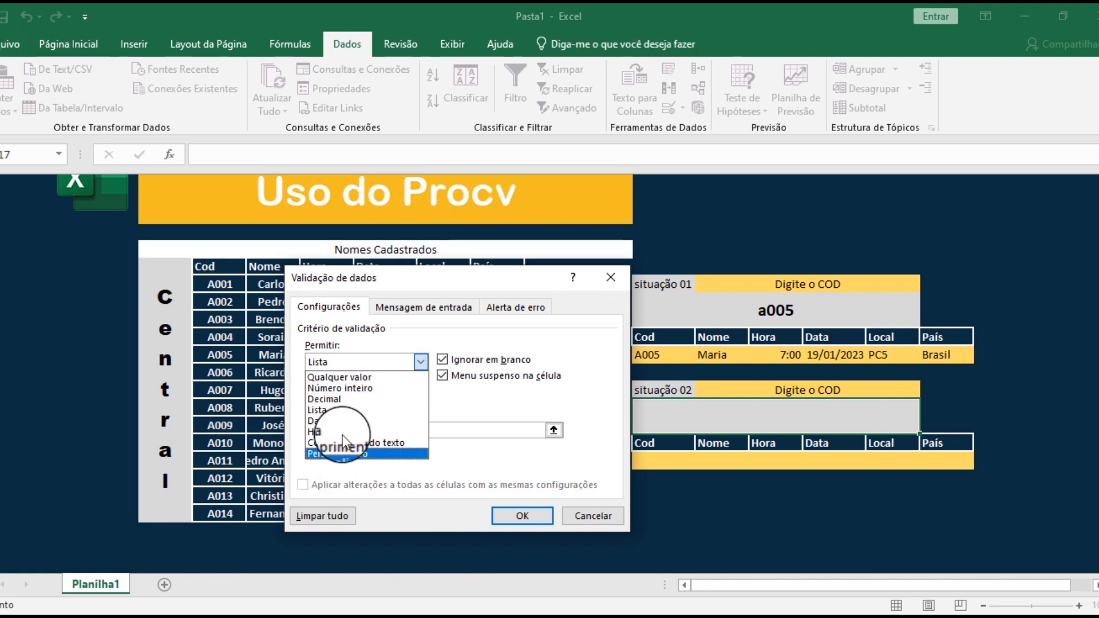
left_click(339, 412)
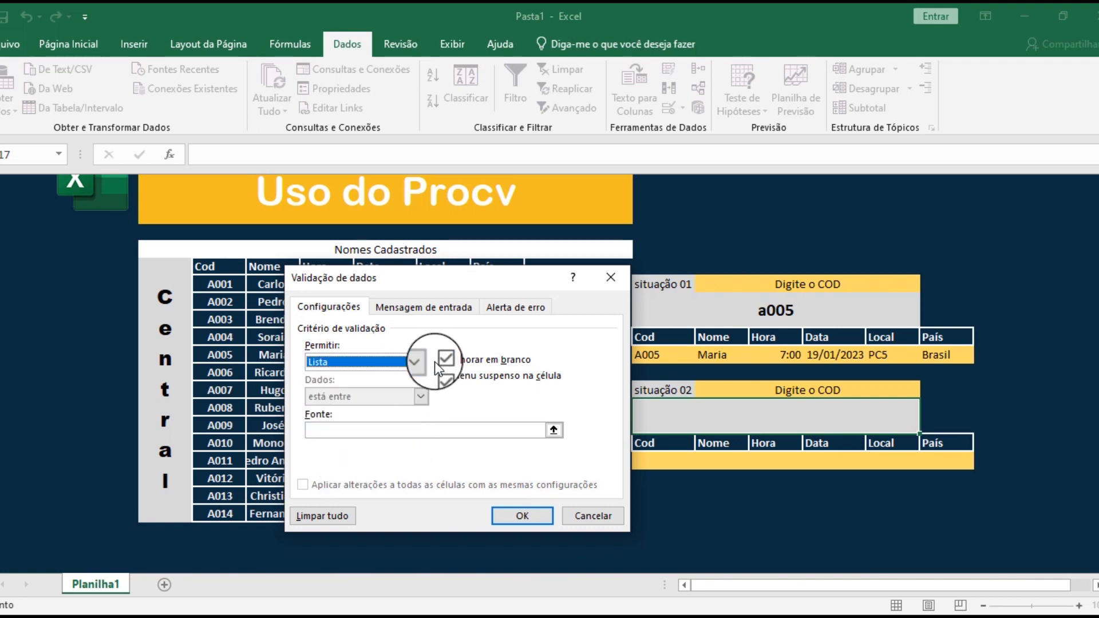
left_click(550, 429)
left_click_drag(218, 284, 212, 506)
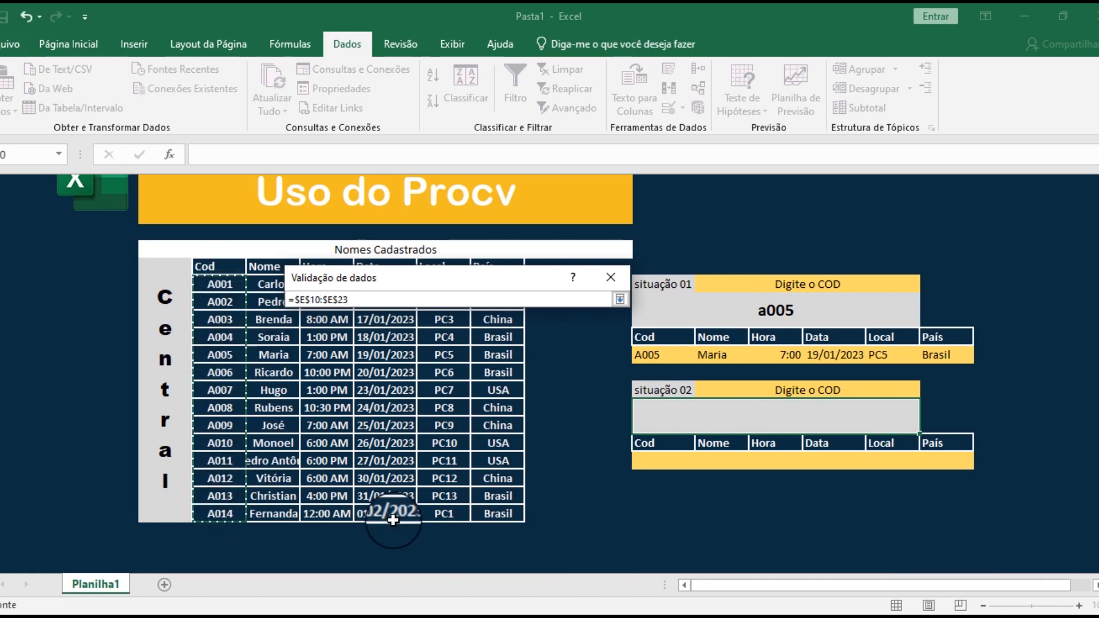
left_click(618, 298)
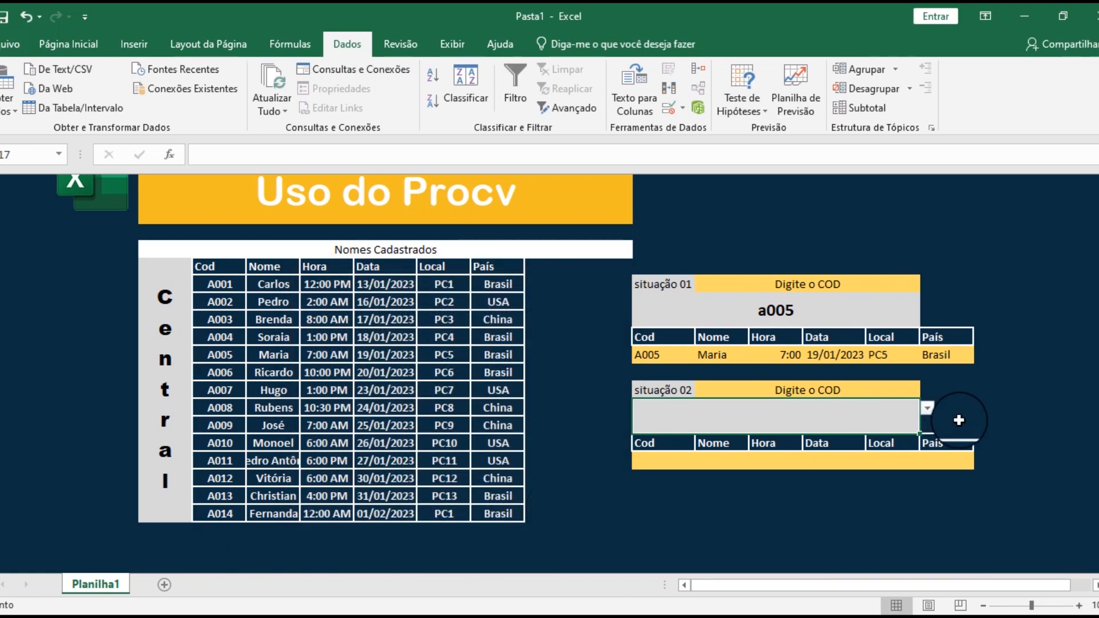
Step: Choose A014 from the drop-down list of codes in situação 02
left_click(931, 411)
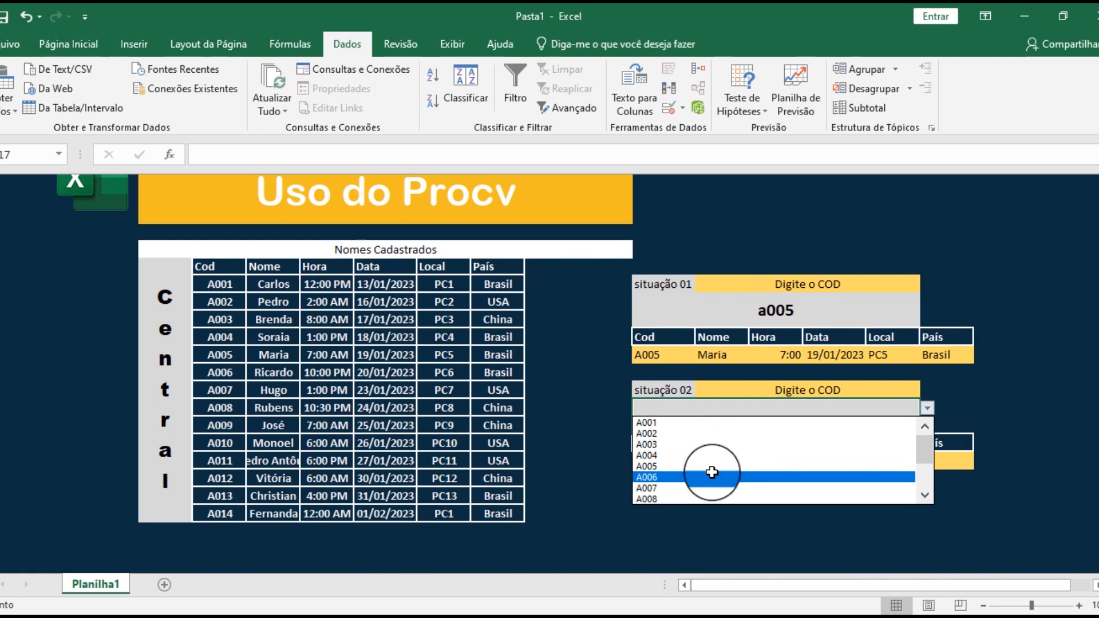
left_click_drag(923, 447, 910, 478)
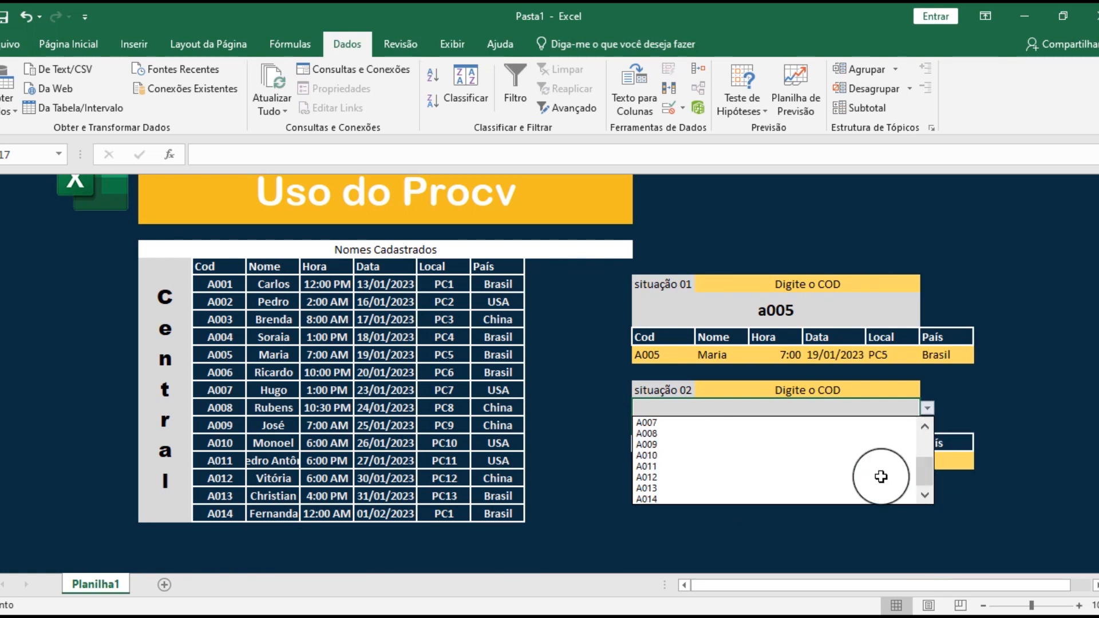
left_click(698, 498)
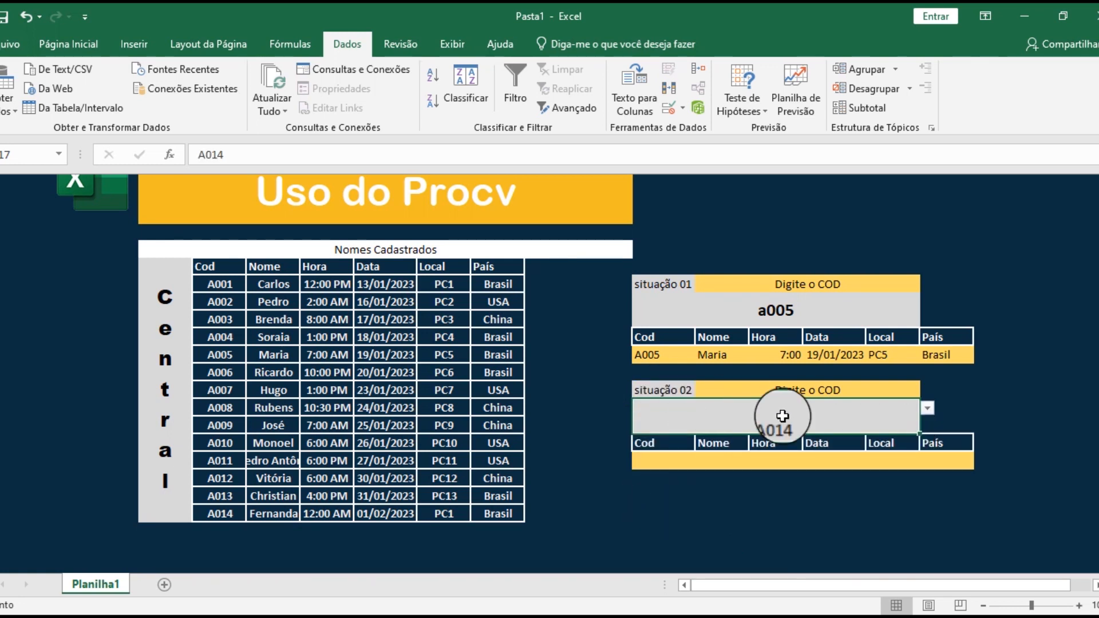
Step: Start a PROCV formula in the situação 02 Cod result cell with lookup value $M$17 and table $E$10:$J$23, both as absolute references
left_click(649, 469)
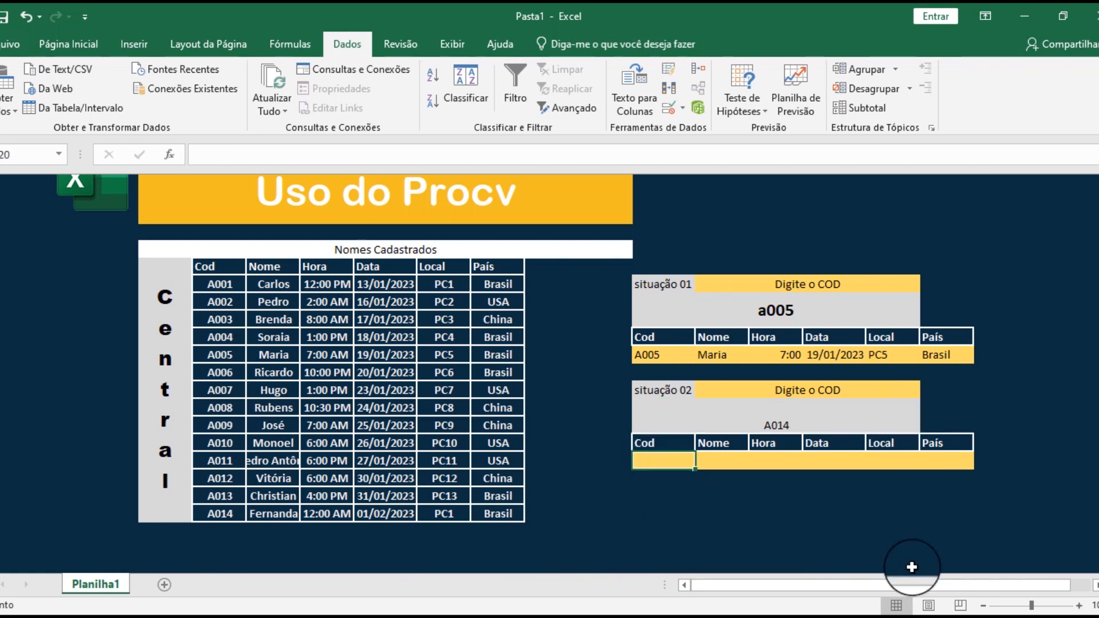
type("=")
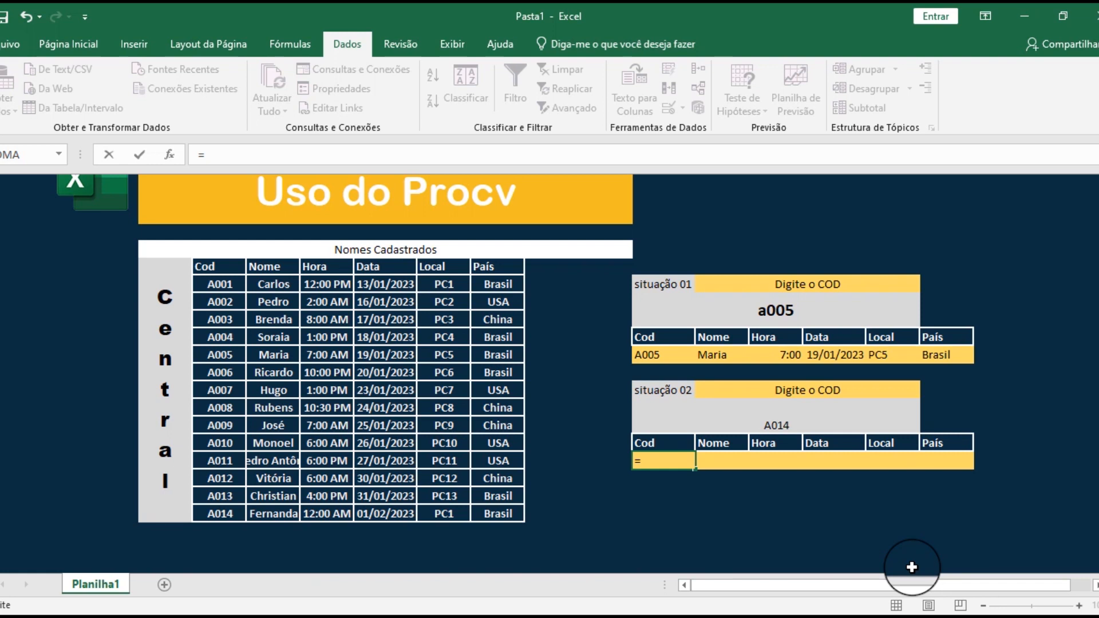
type("pro")
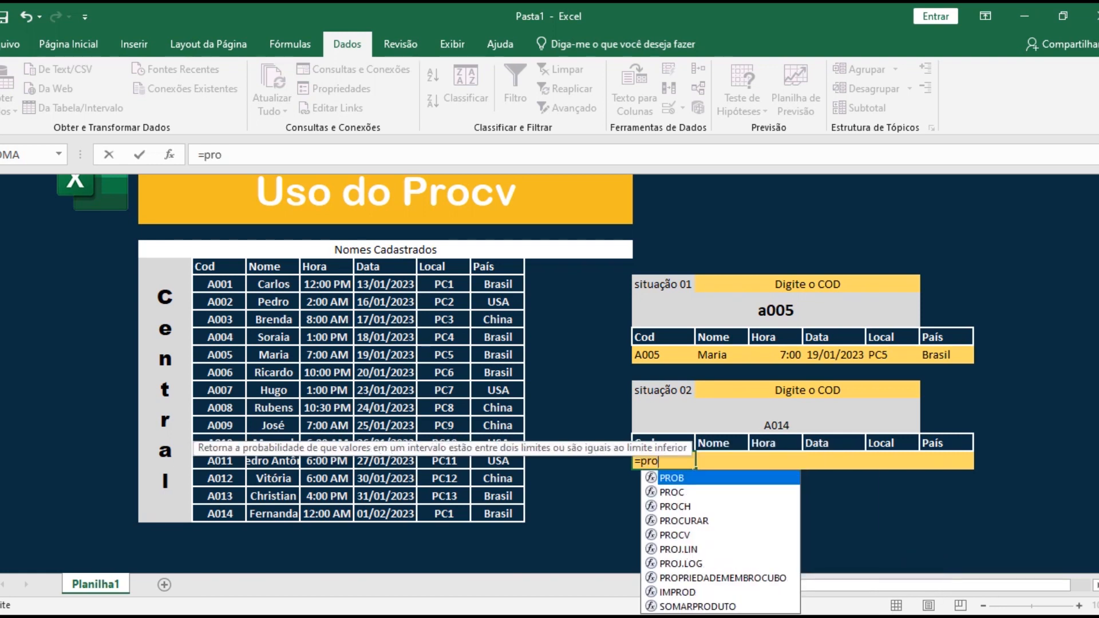
double_click(675, 534)
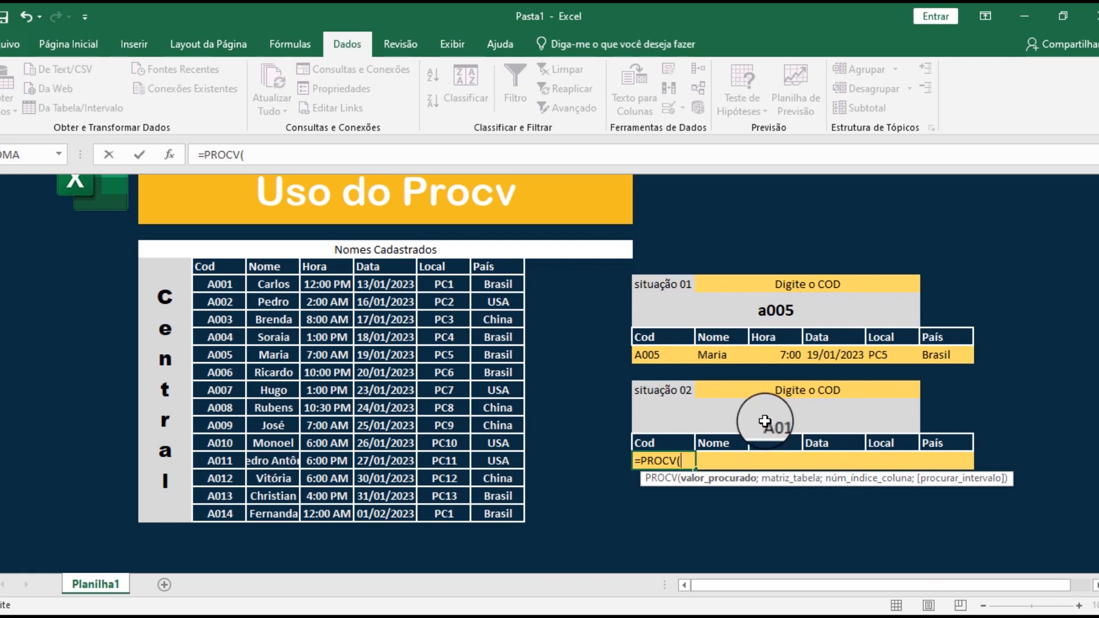
left_click(761, 428)
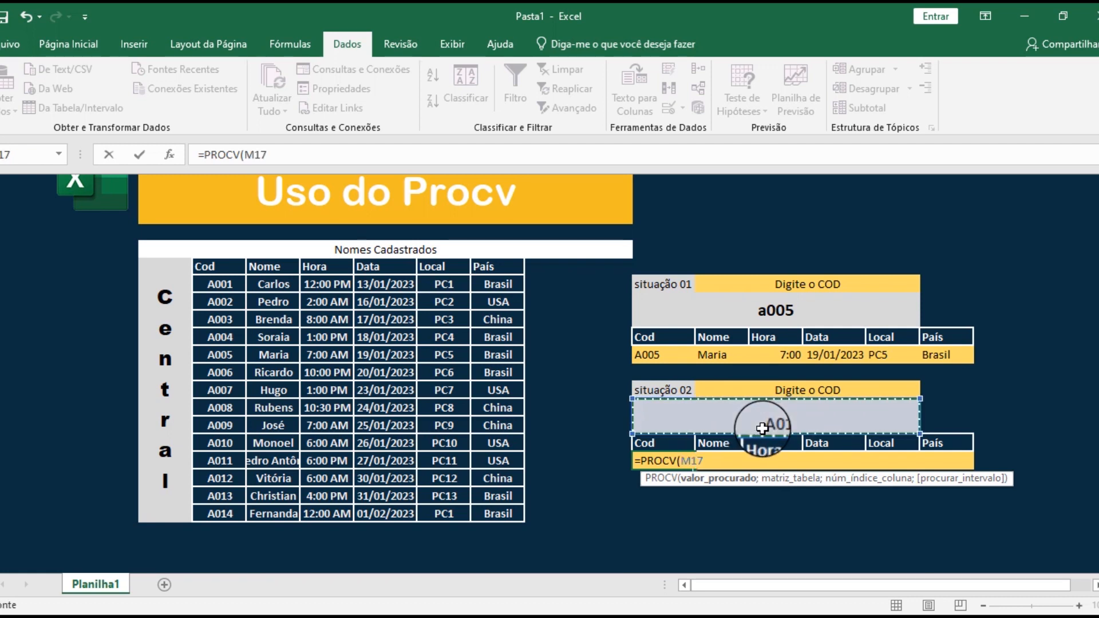
type(";")
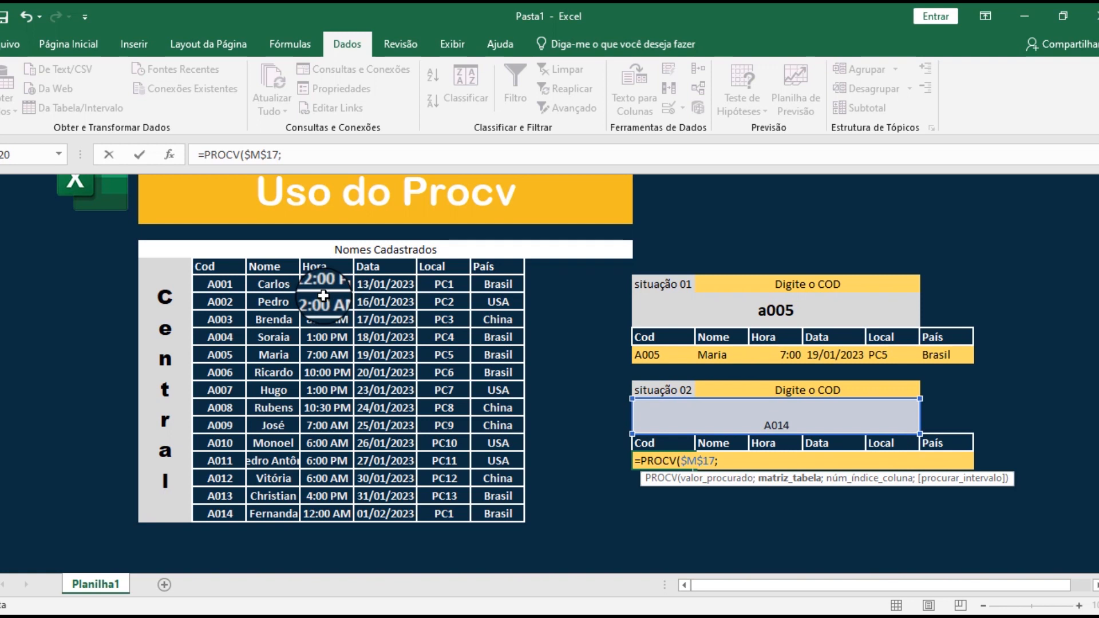
mouse_move(219, 282)
left_mouse_down()
mouse_move(320, 340)
mouse_move(415, 432)
mouse_move(489, 481)
mouse_move(495, 514)
left_mouse_up()
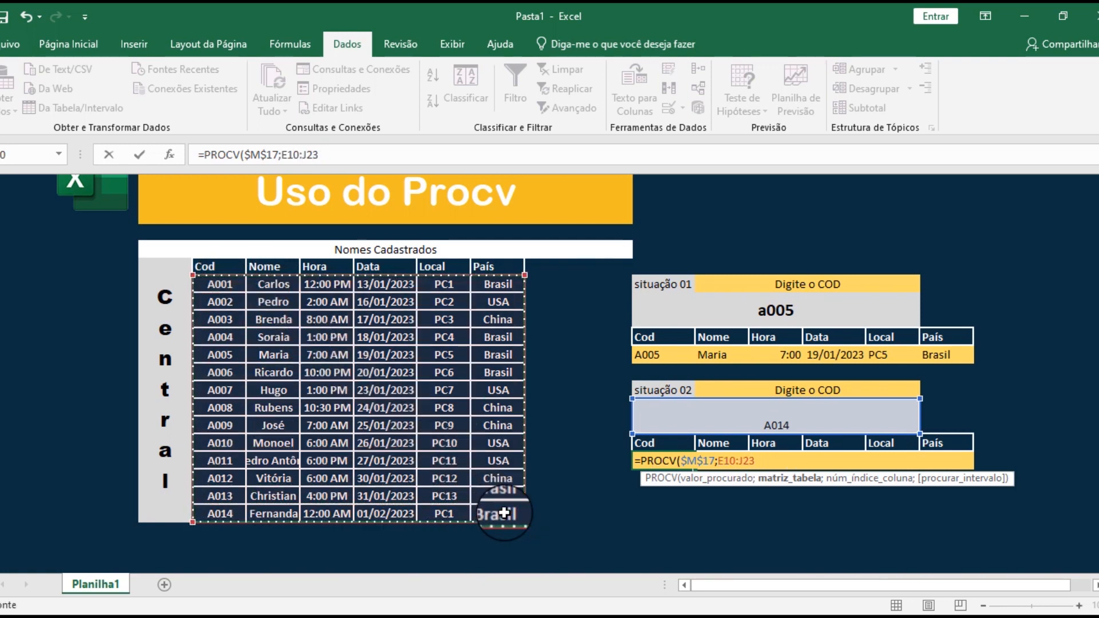
key("F4")
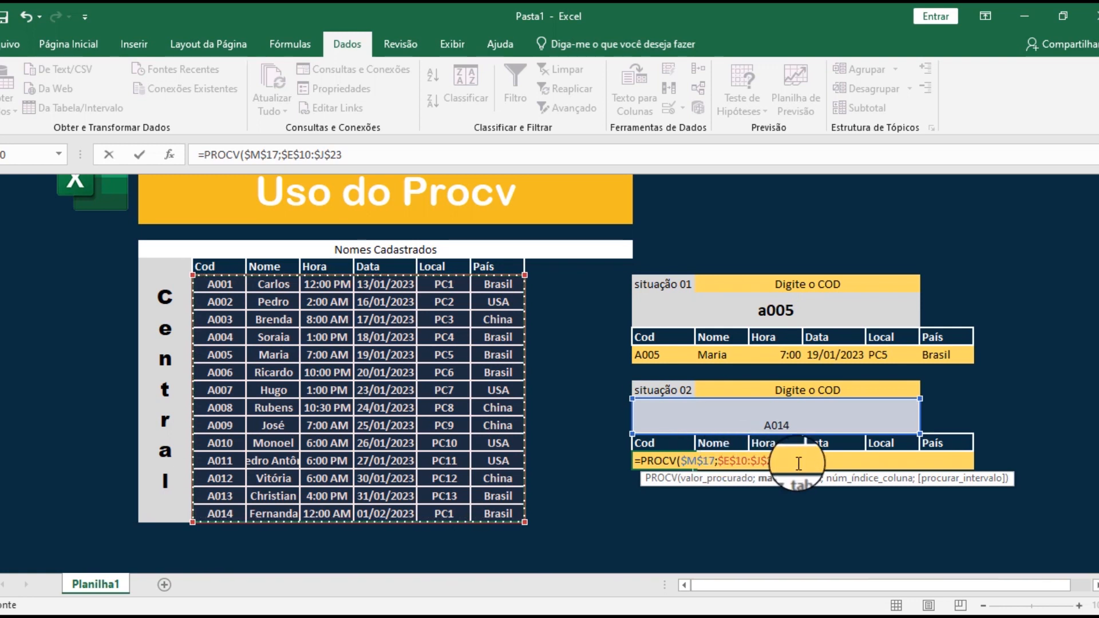
type(";")
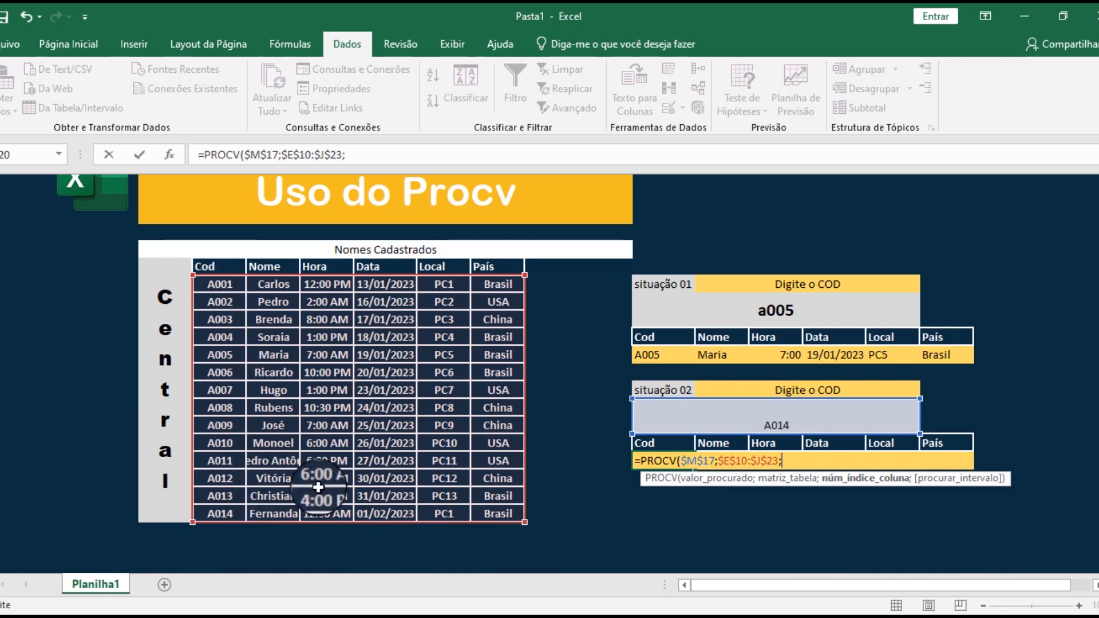
Step: Complete the PROCV formula with column index 1 and FALSO for an exact match
type("1;")
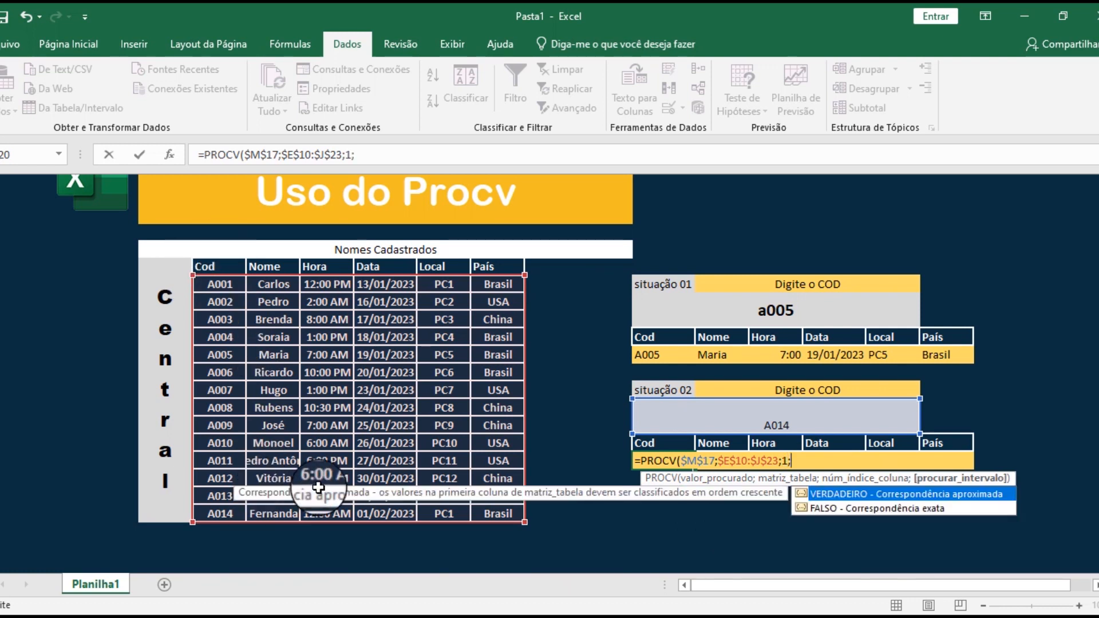
left_click(871, 506)
double_click(870, 507)
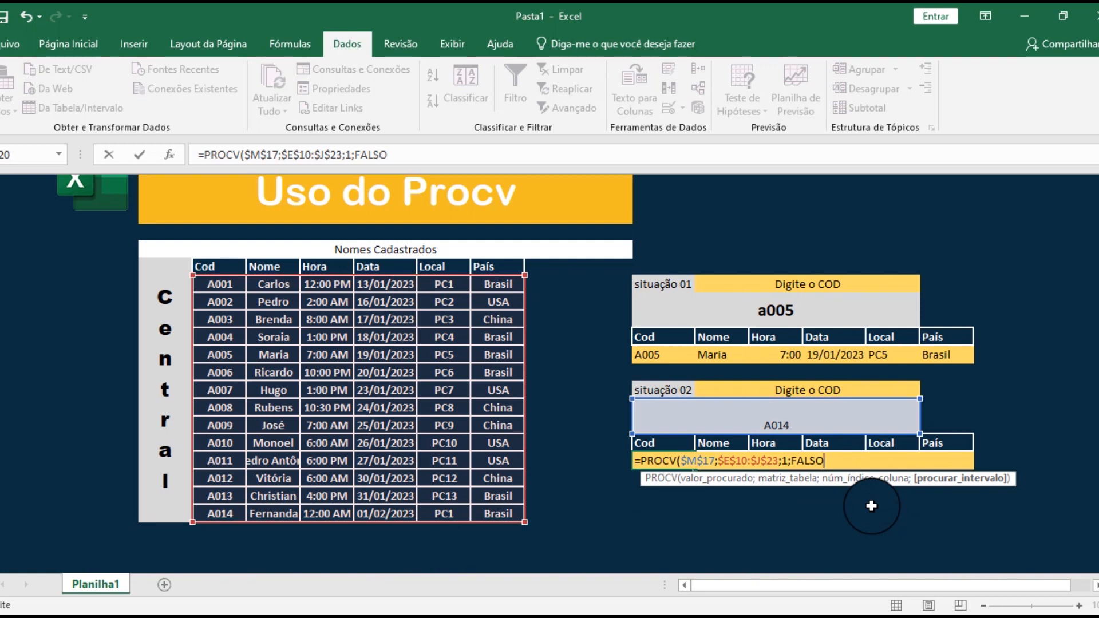
type(")")
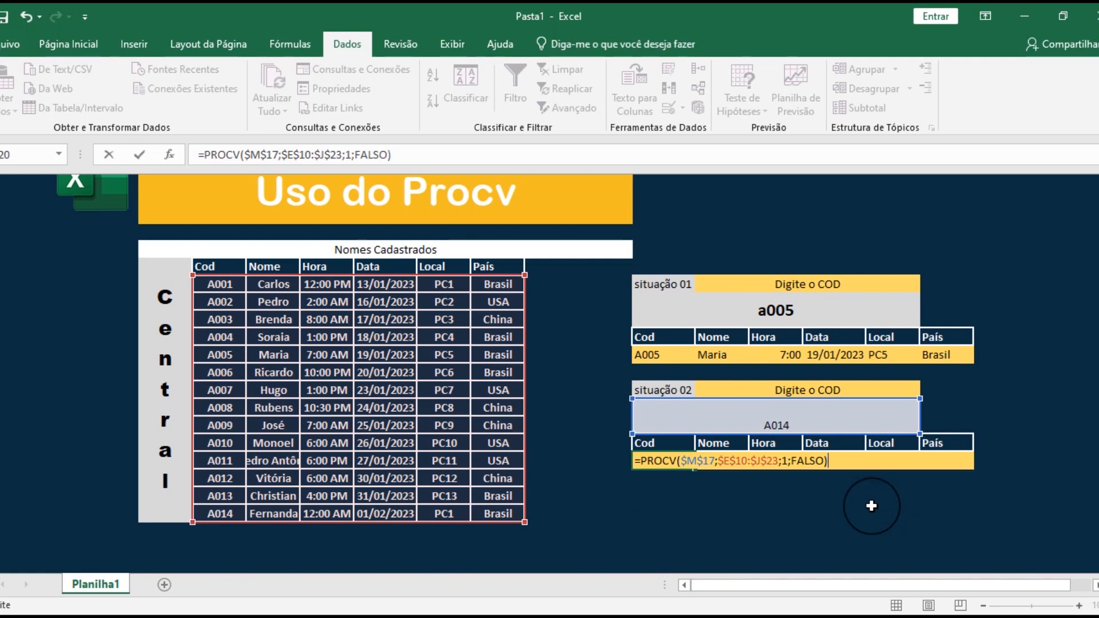
key("Return")
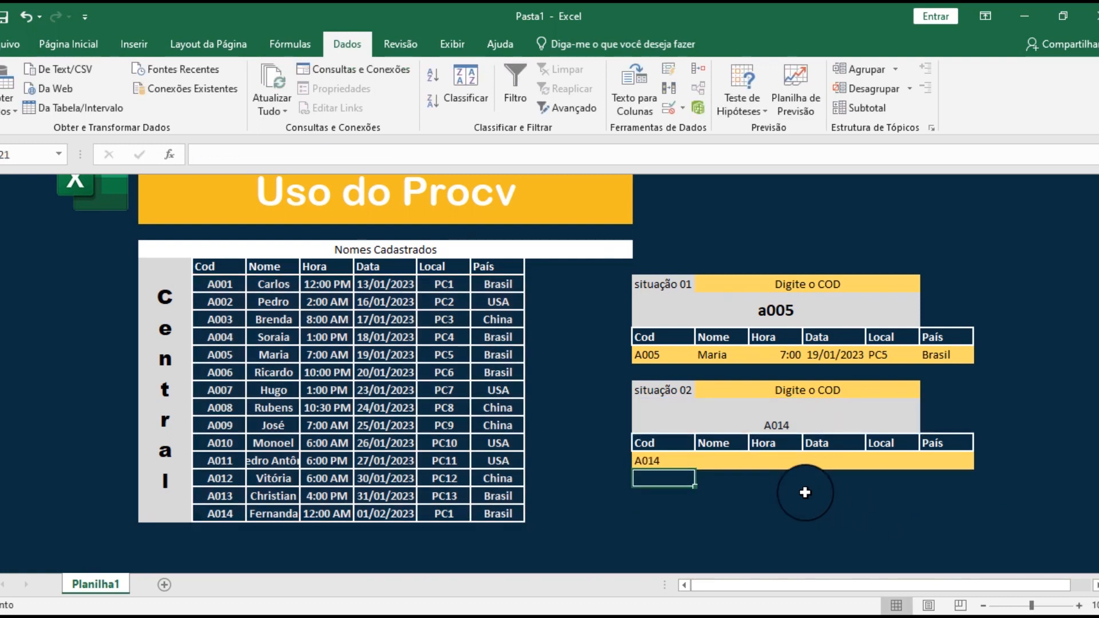
Step: Copy the Cod formula across the situação 02 result row through País, and make the Nome formula return the table's Nome column
left_click(667, 463)
left_click_drag(695, 469, 967, 460)
left_click(722, 459)
double_click(347, 155)
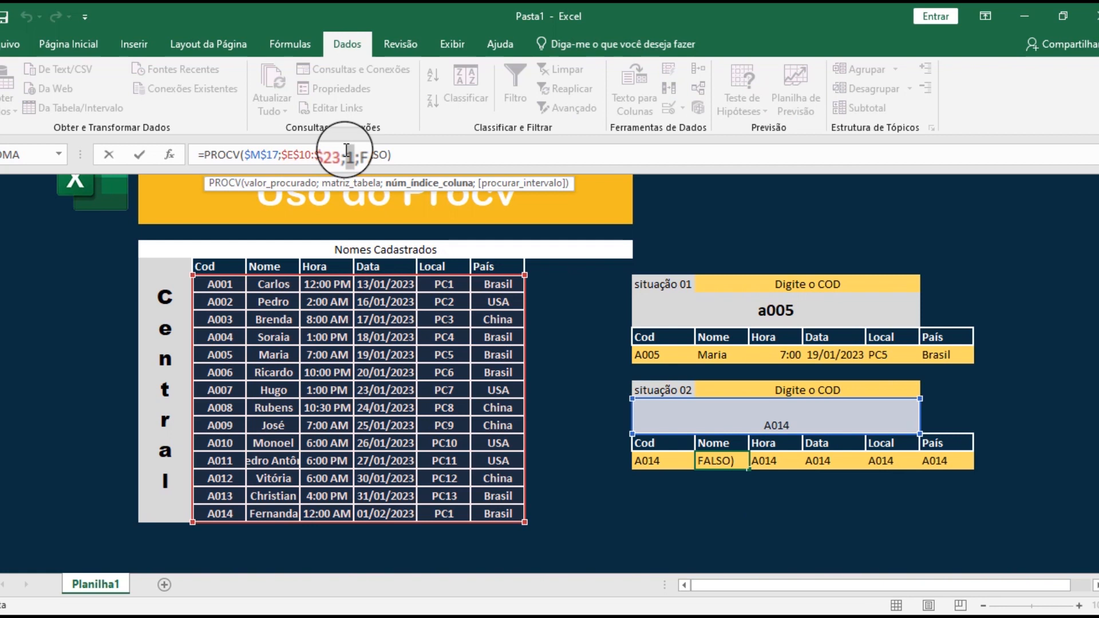
key("Return")
Step: Make the situação 02 Hora formula return the table's Hora column, and set the Data formula's column index to 4
left_click(776, 460)
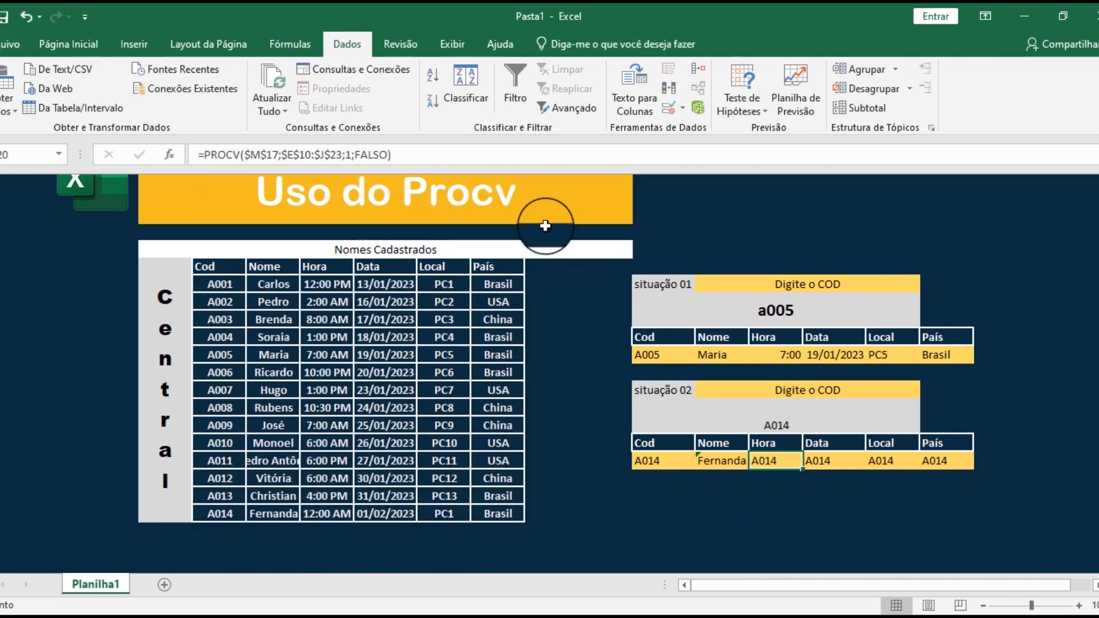
left_click(351, 154)
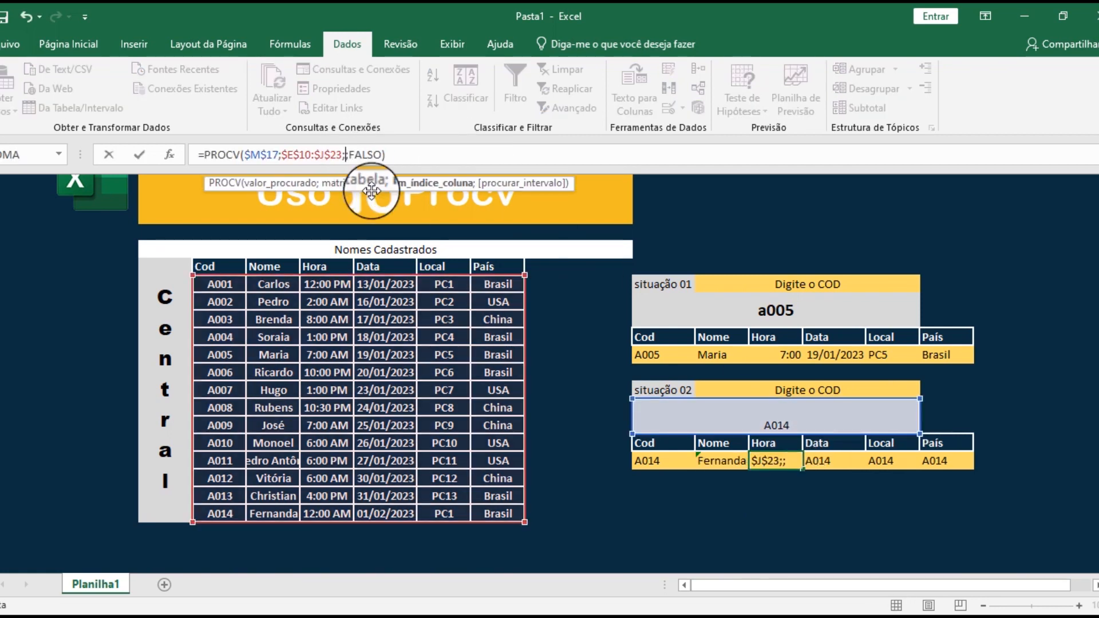
key("Return")
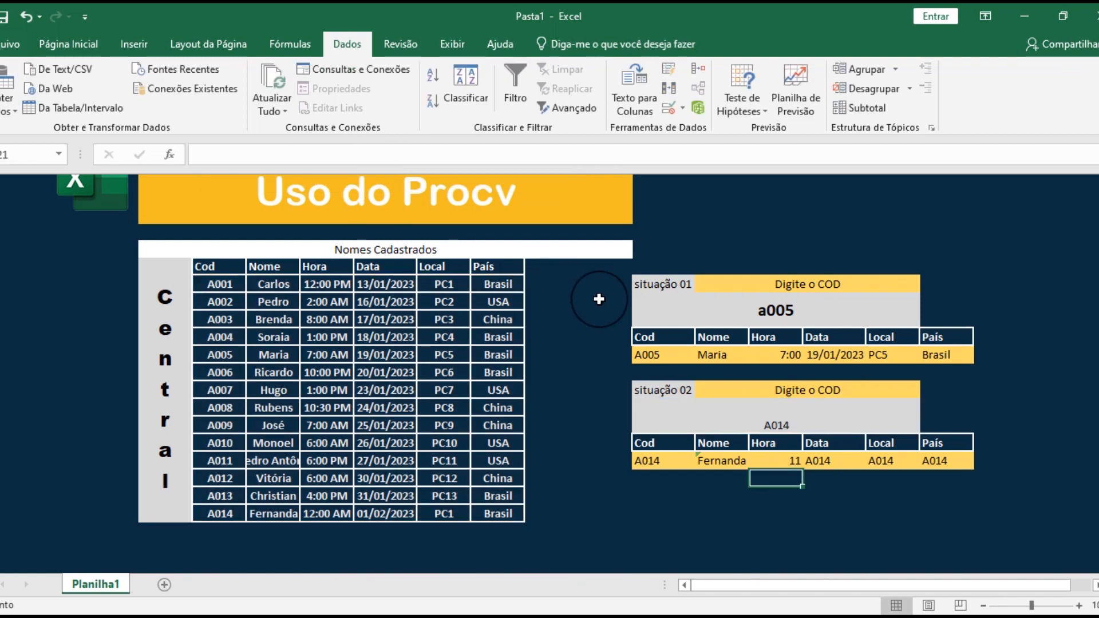
left_click(826, 463)
left_click(351, 155)
key("BackSpace")
type("4;FALSO)")
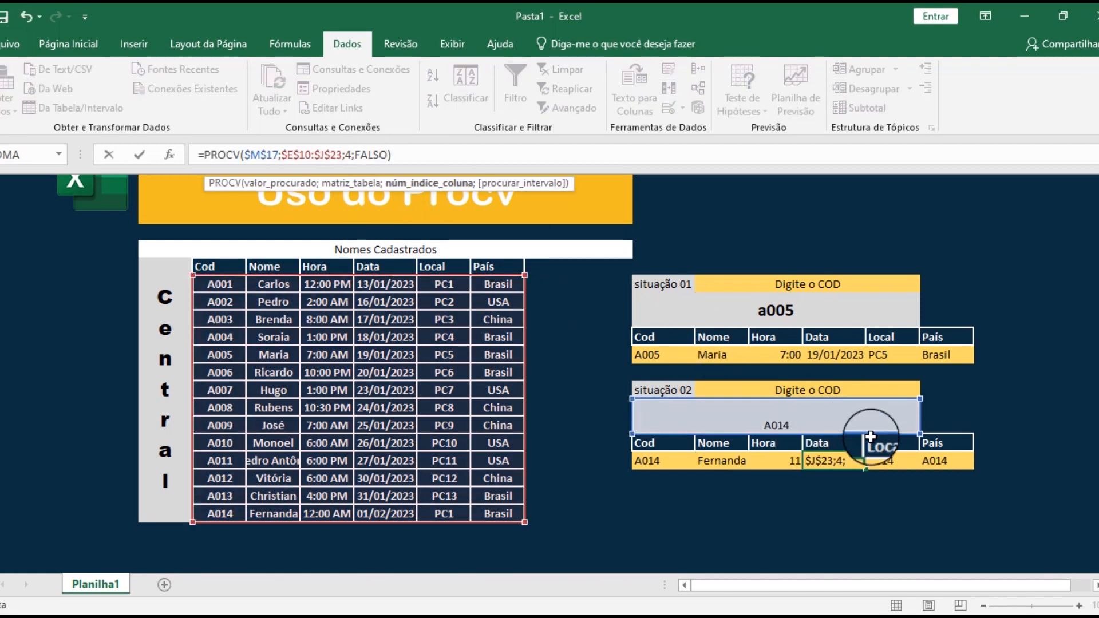
Step: Set the column index to 5 in the situação 02 Local formula and to 6 in the País formula
left_click(880, 460)
left_click(345, 151)
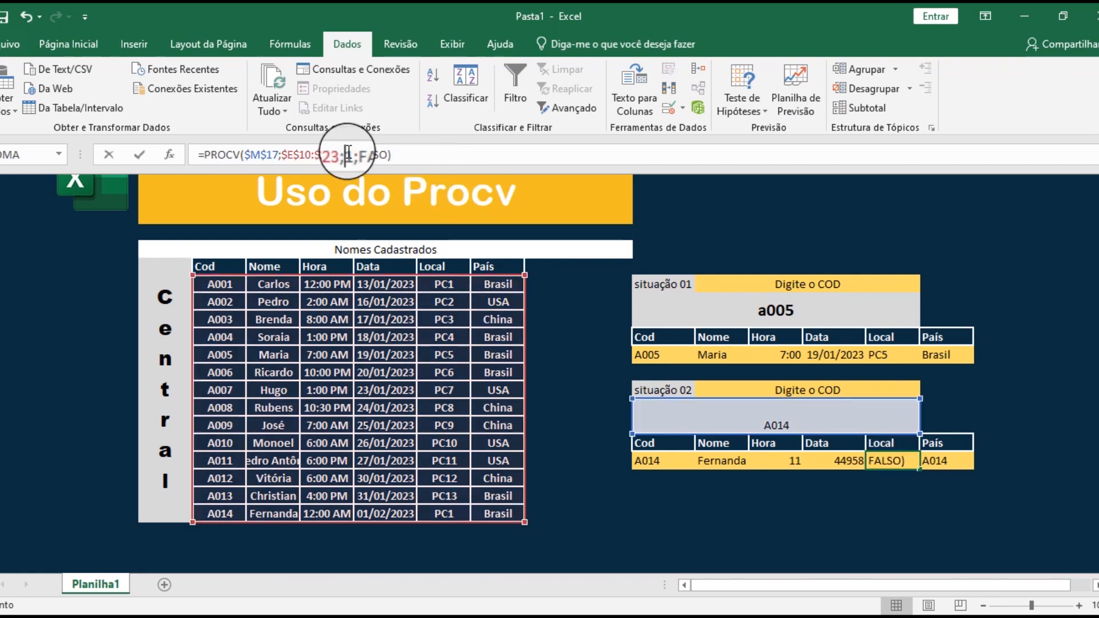
key("BackSpace")
type("5")
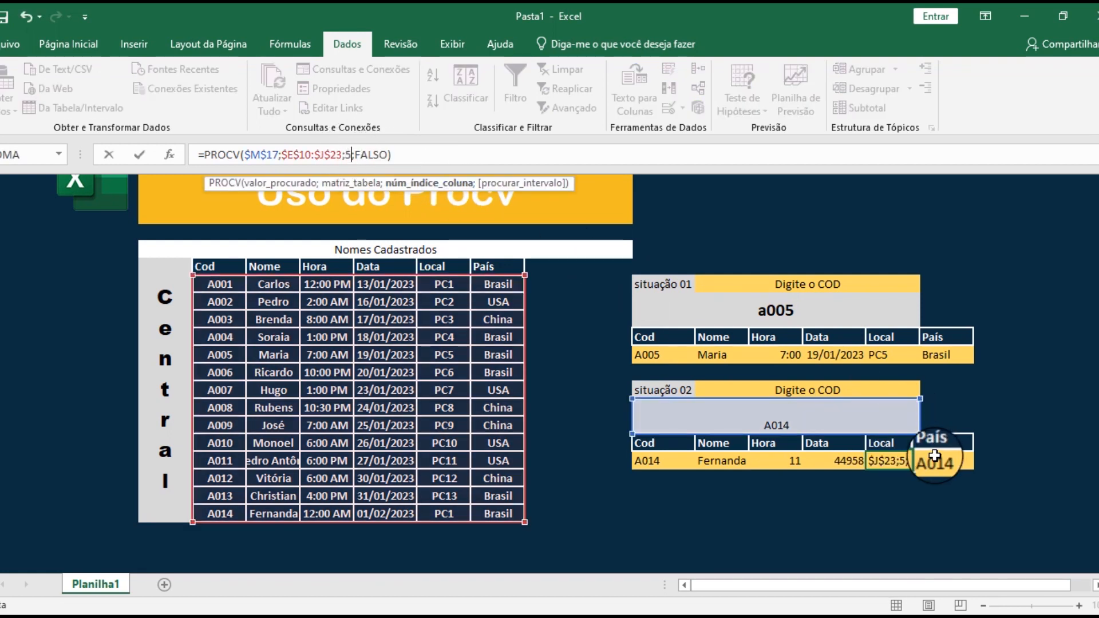
left_click(934, 458)
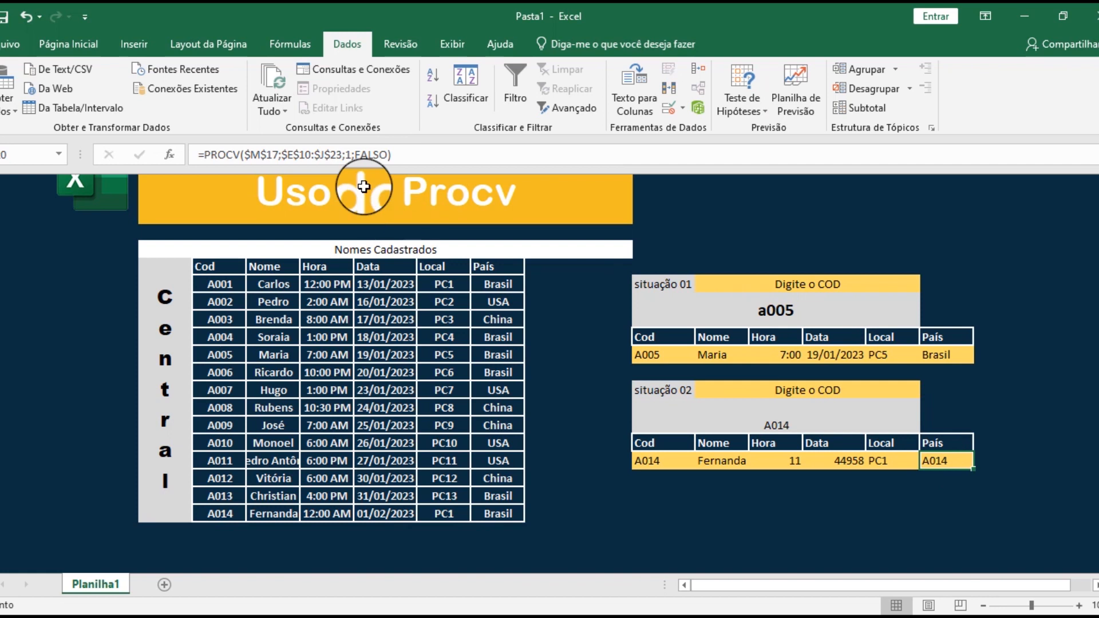
double_click(349, 154)
type("6")
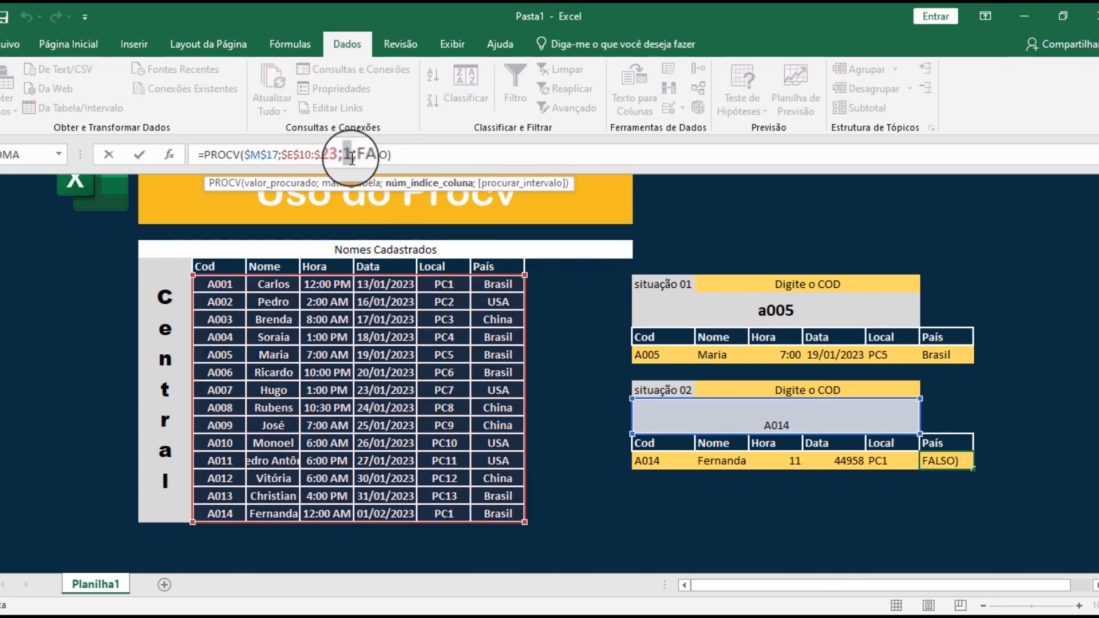
key("Return")
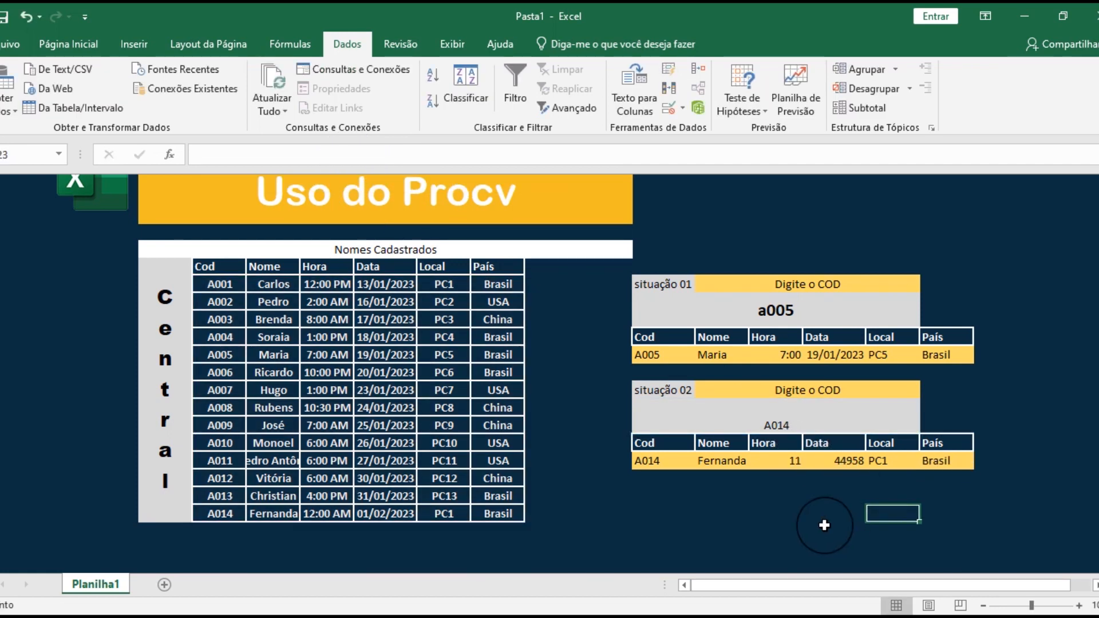
Step: Test the situação 02 lookup by choosing A009 from the drop-down list of codes
left_click(775, 420)
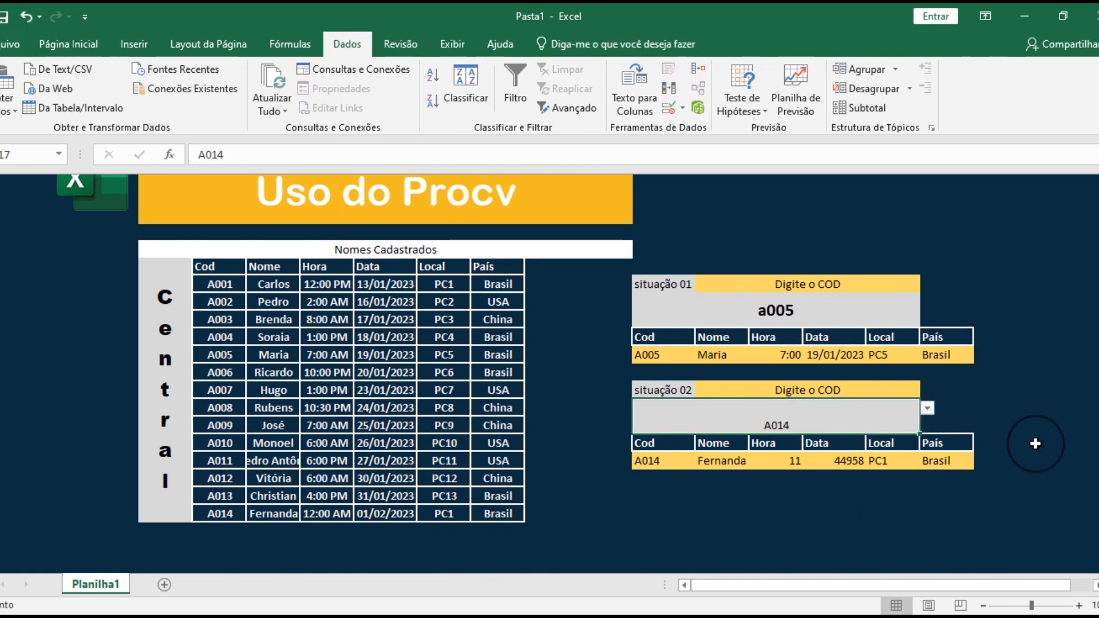
left_click(927, 408)
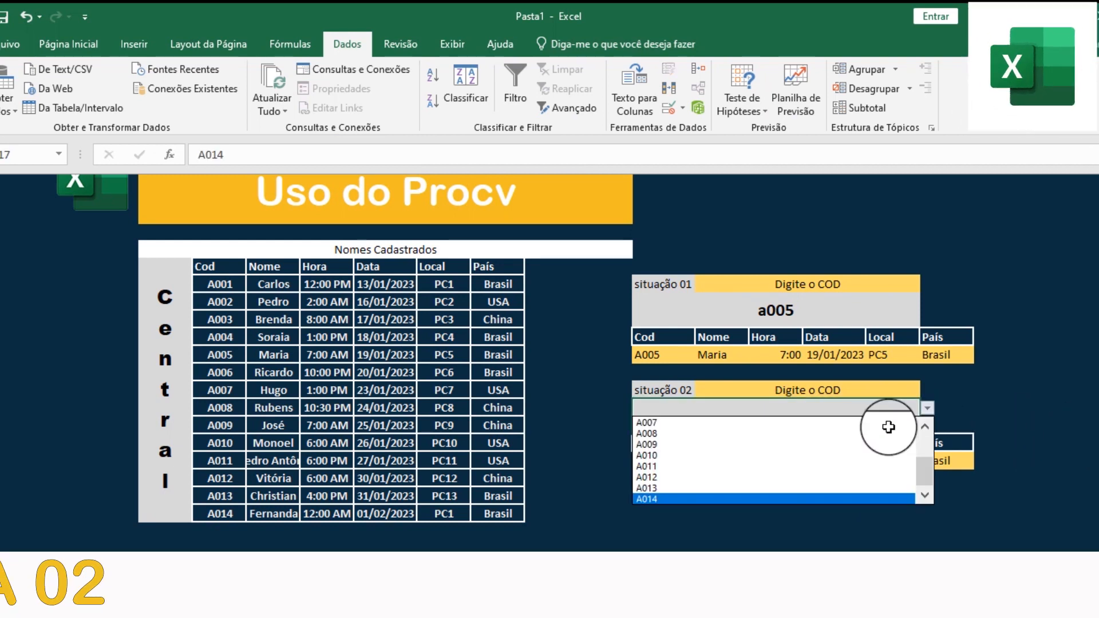
left_click(814, 443)
left_click(853, 513)
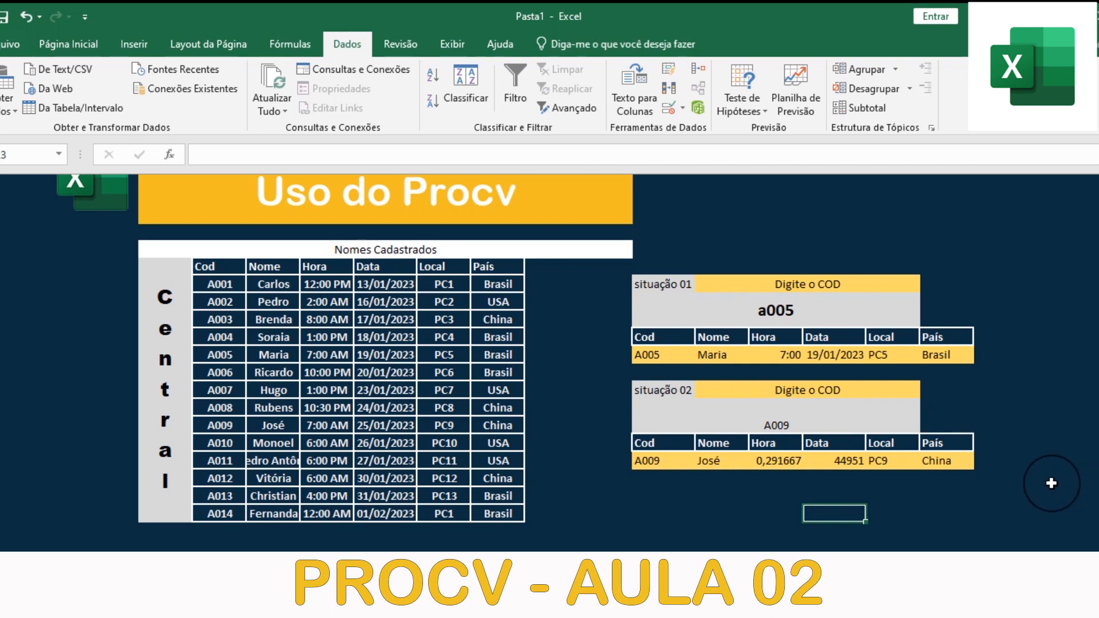
Step: Try the unregistered code f444 in the situação 01 code cell, and clear the cell
left_click(748, 309)
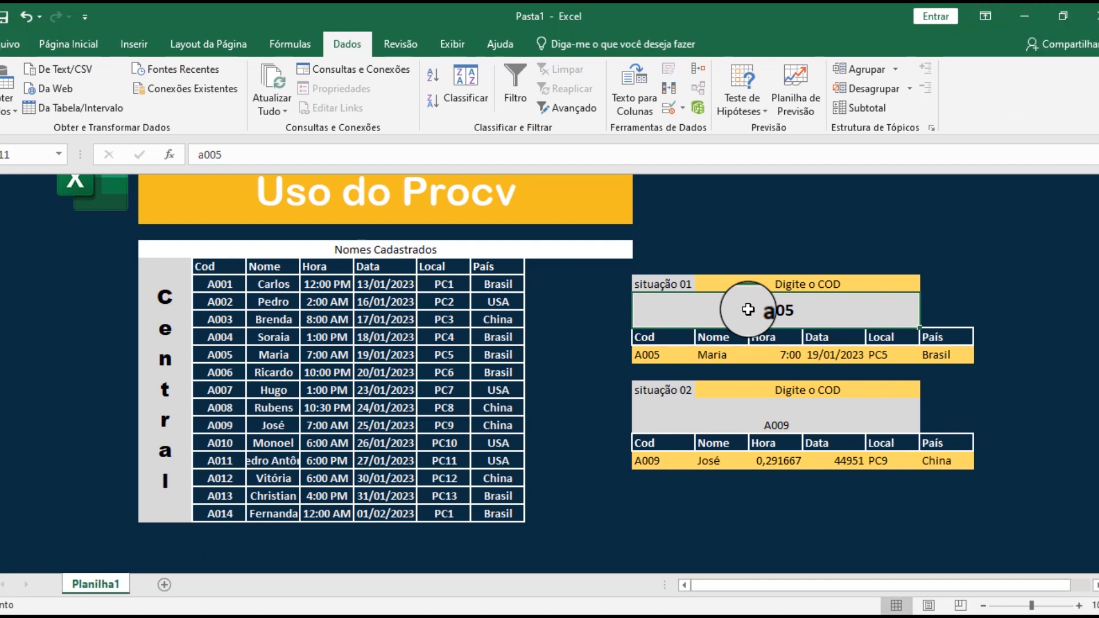
left_click_drag(213, 283, 533, 540)
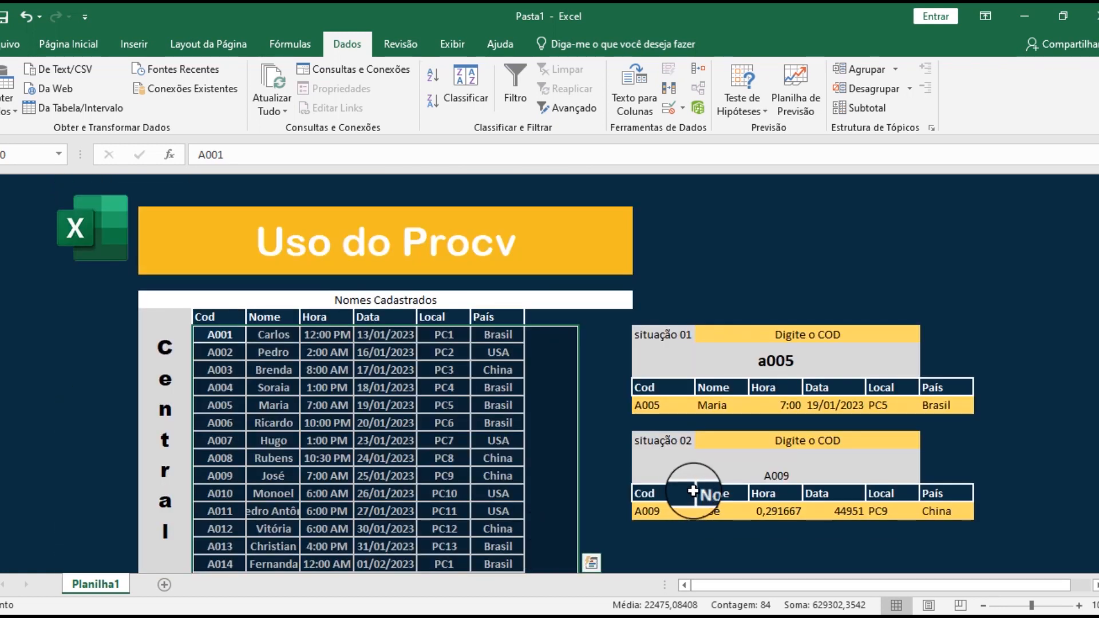
left_click(772, 361)
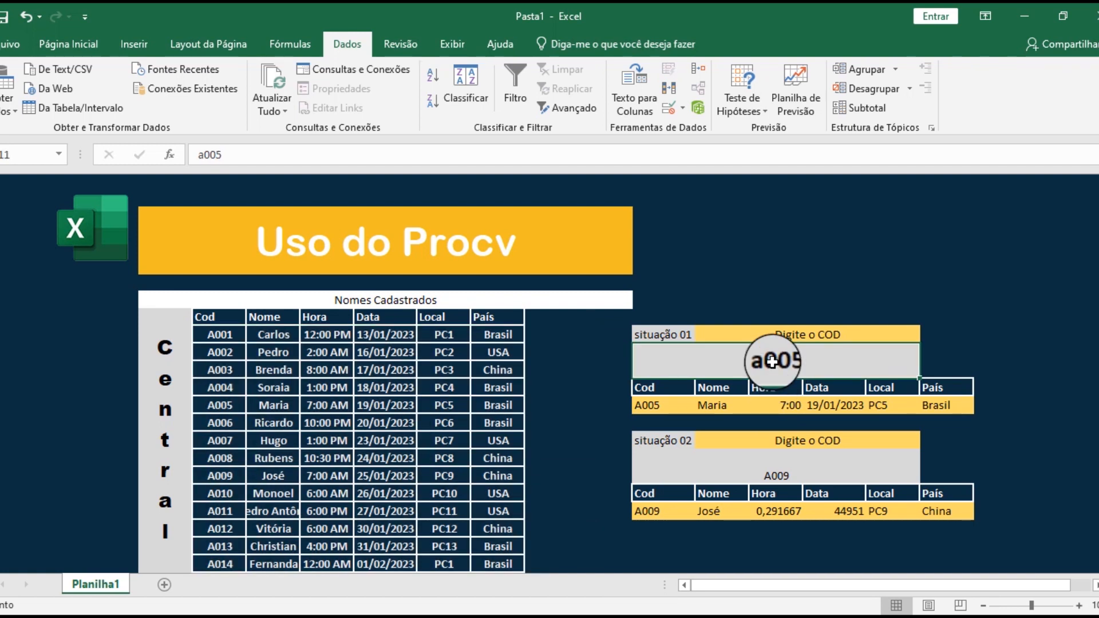
type("f")
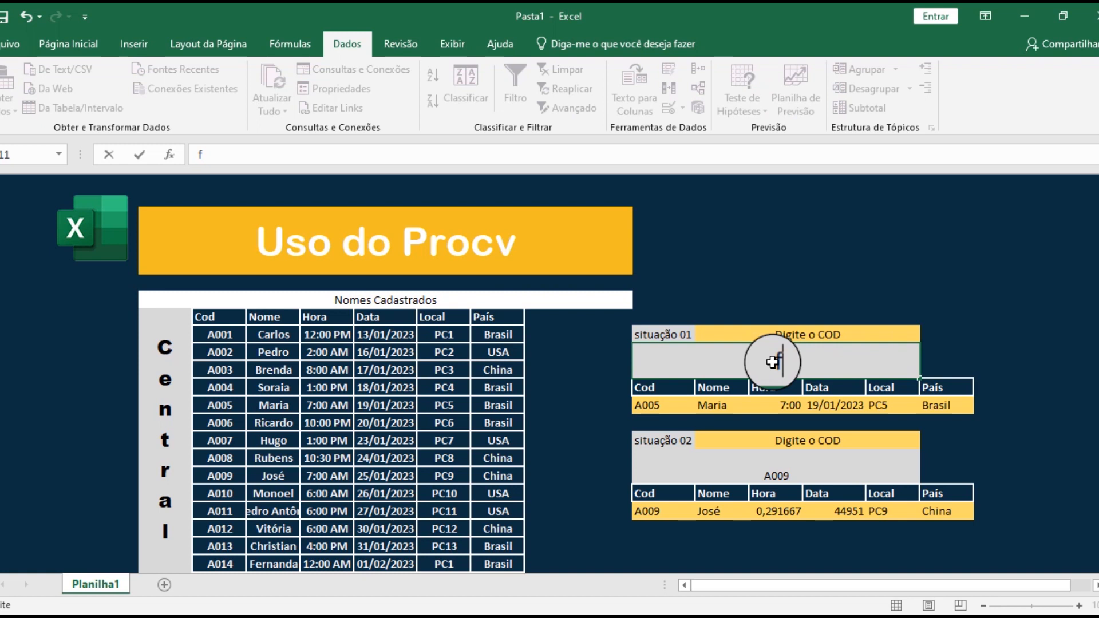
type("444")
key("Return")
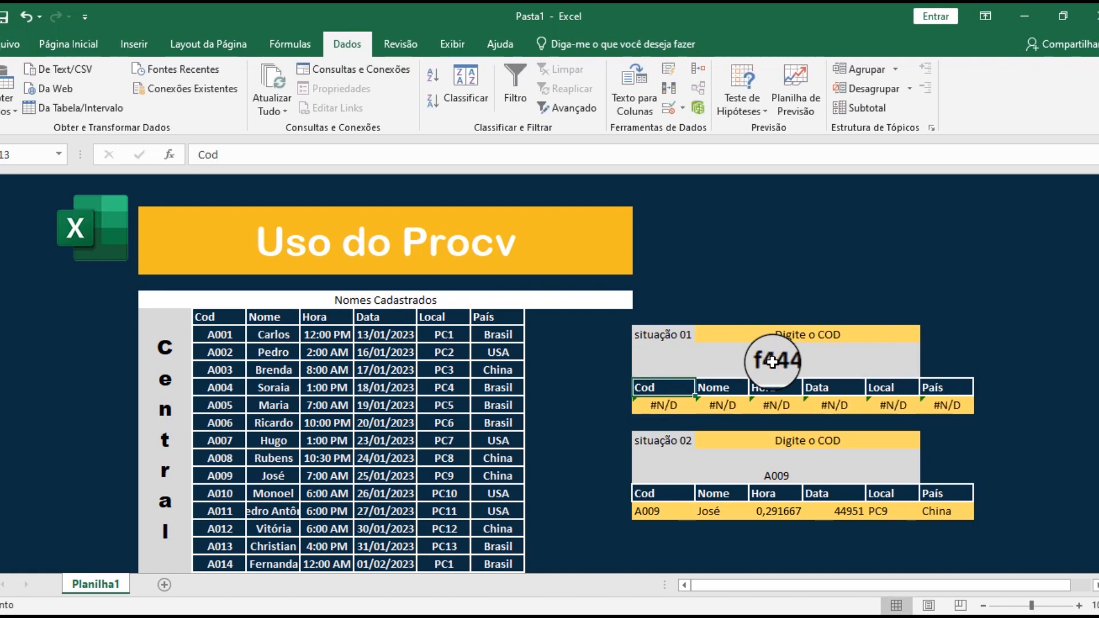
left_click(772, 361)
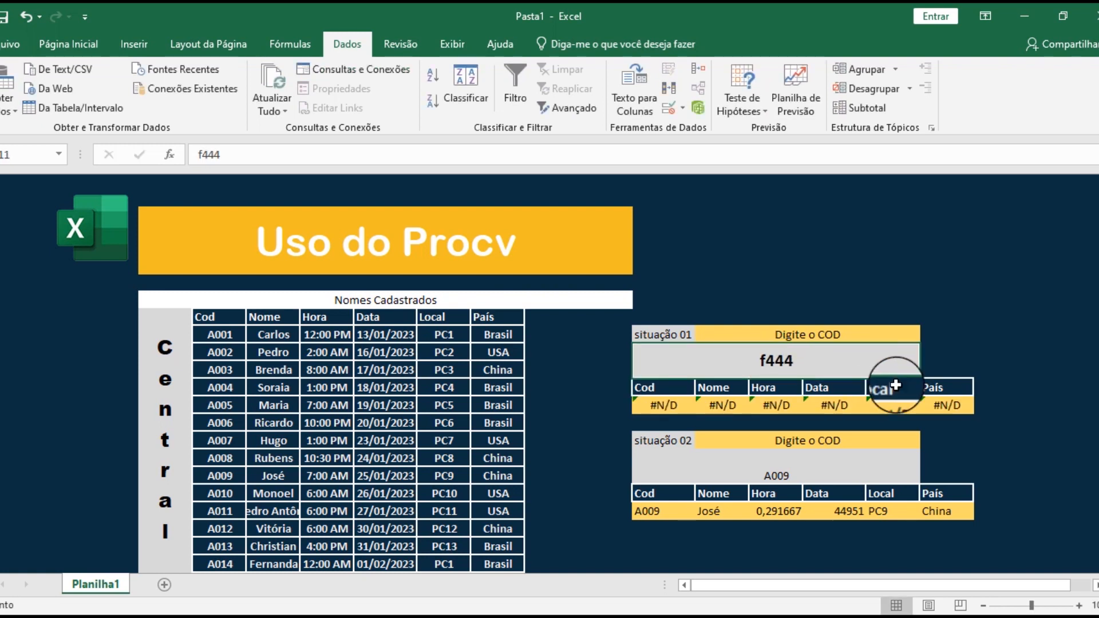
key("Delete")
left_click(1005, 369)
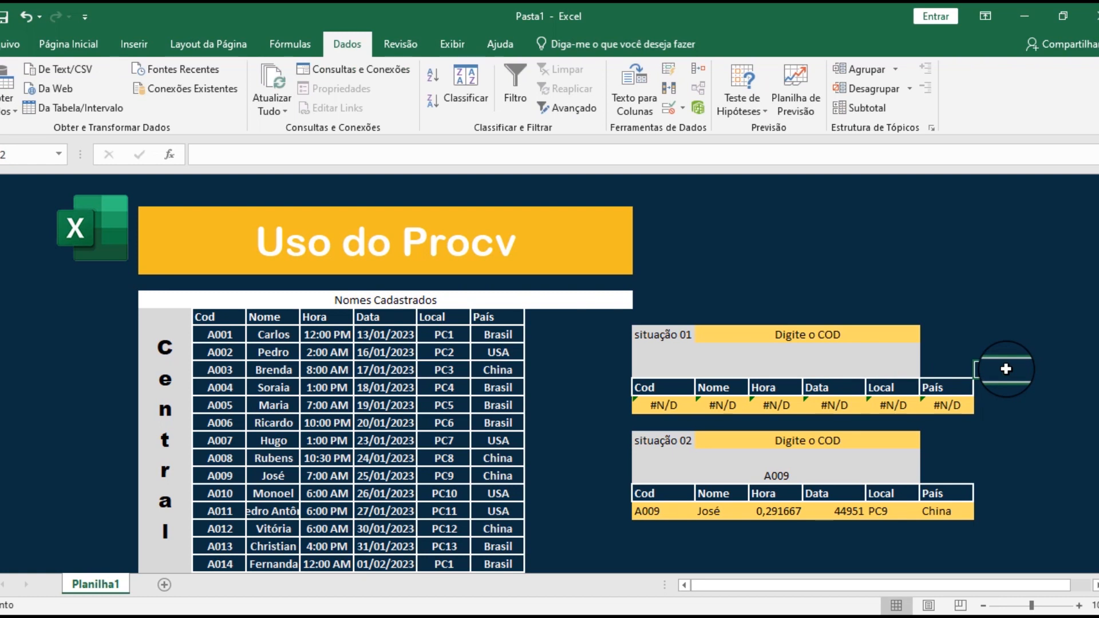
Step: Choose A008 from the drop-down list of codes in the situação 02 code cell
left_click(897, 461)
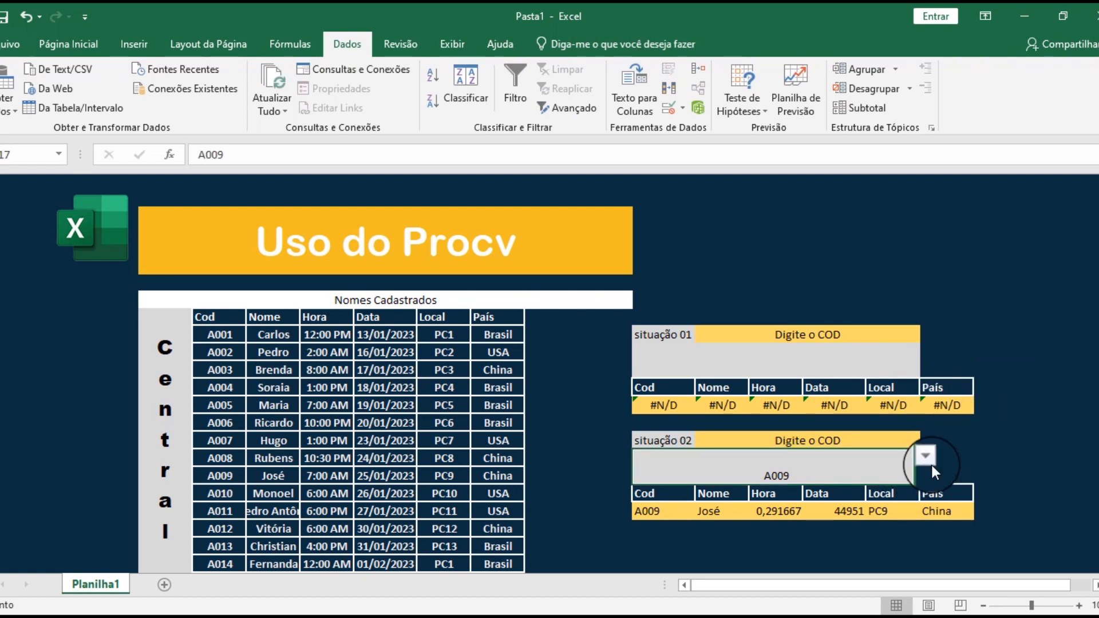
left_click(931, 463)
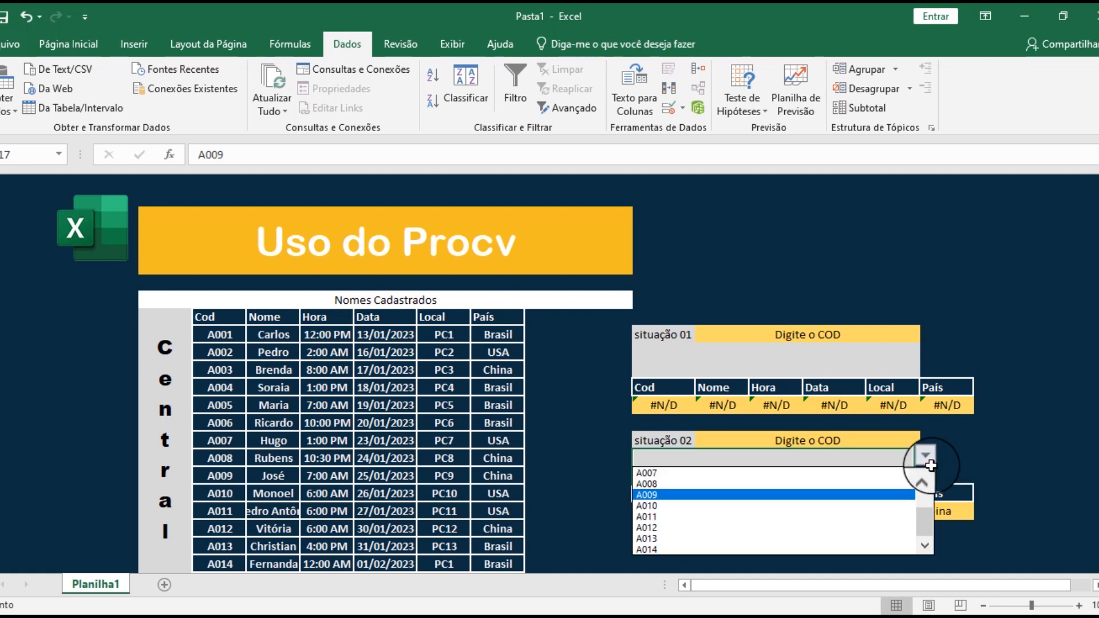
left_click(658, 483)
left_click(693, 529)
scroll(722, 529, "down", 1)
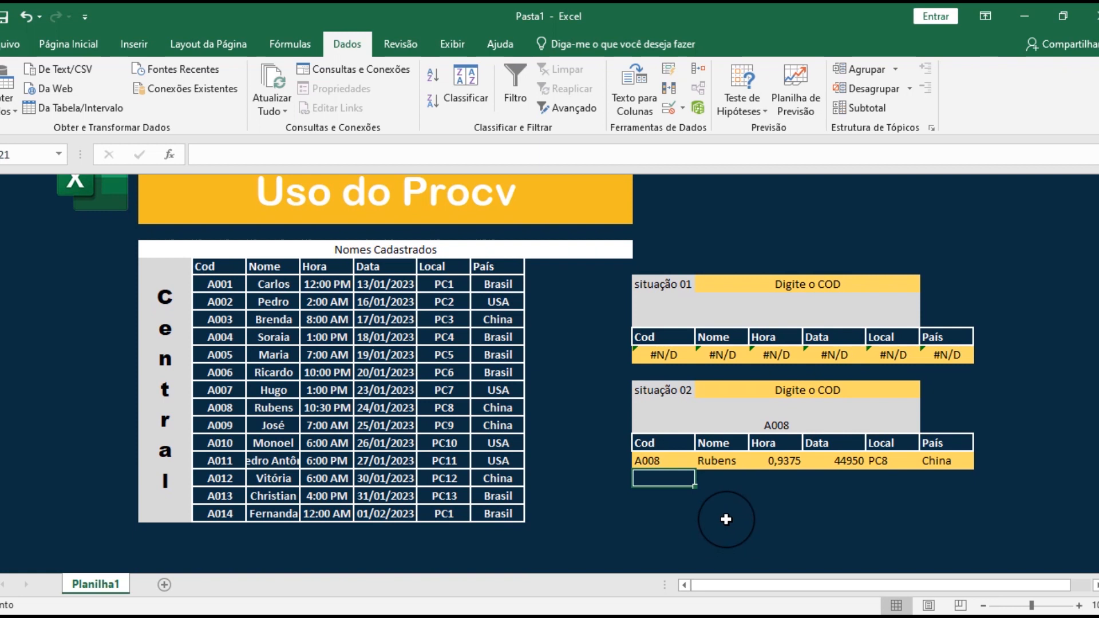
Step: Enlarge the code in the situação 02 code cell to font size 22 and make it bold
left_click(790, 424)
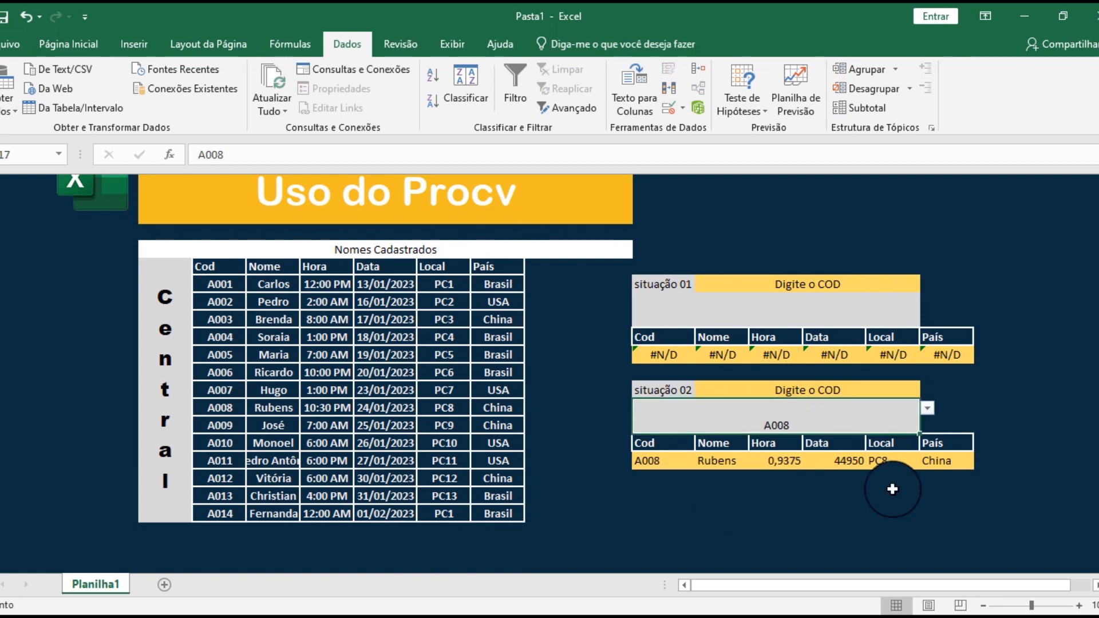
left_click(67, 45)
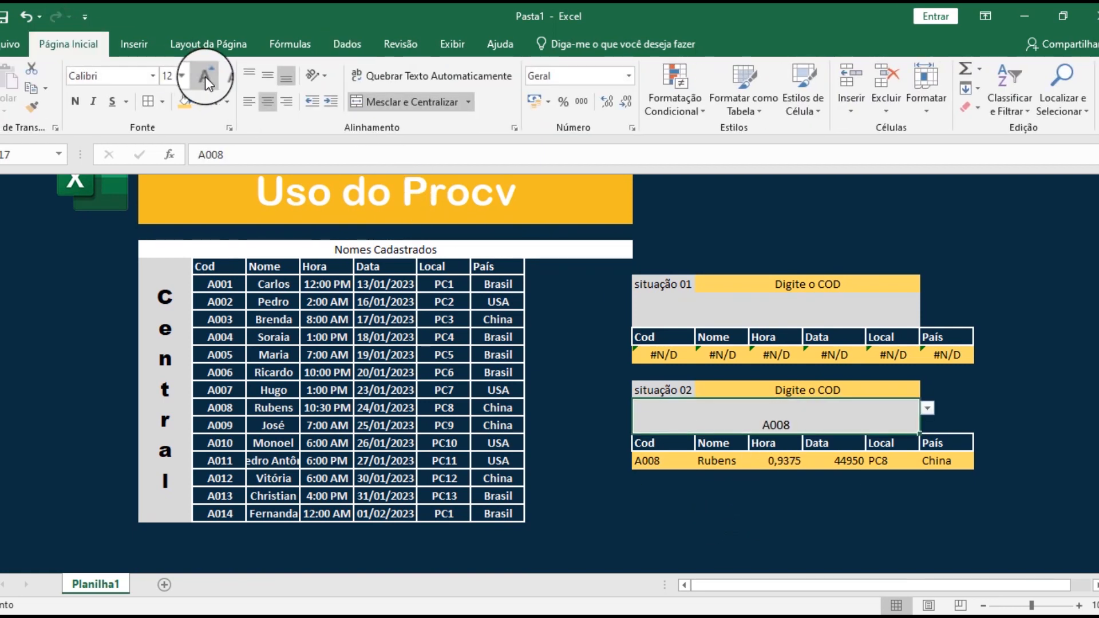
left_click(205, 77)
left_click(205, 76)
left_click(205, 77)
left_click(205, 76)
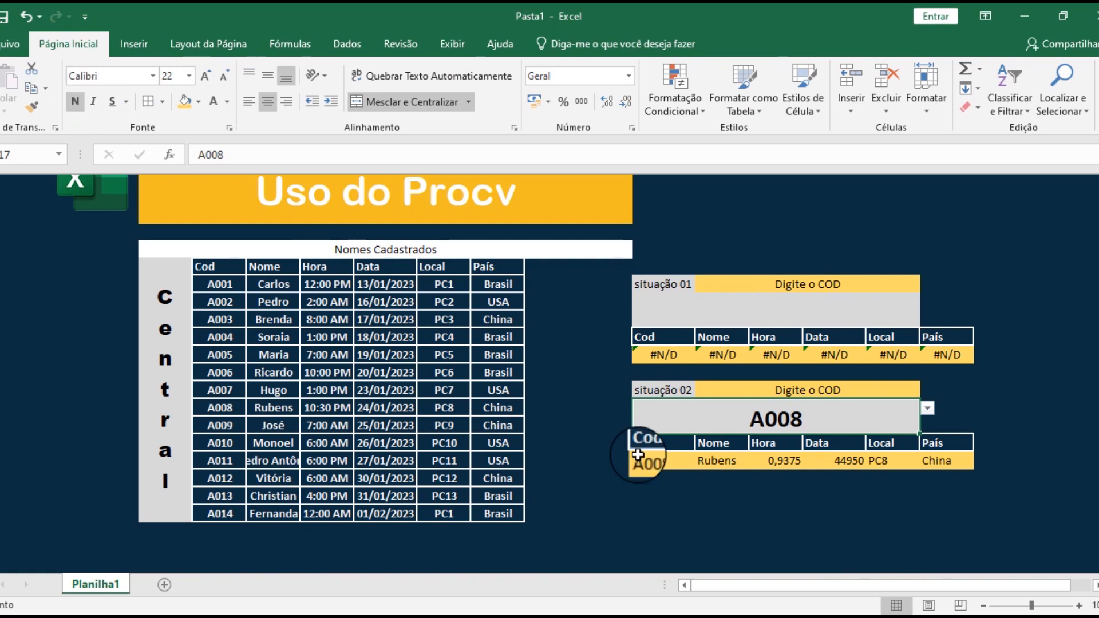
Step: Format the situação 02 Hora result as Hora and the Data result as Data
left_click(778, 460)
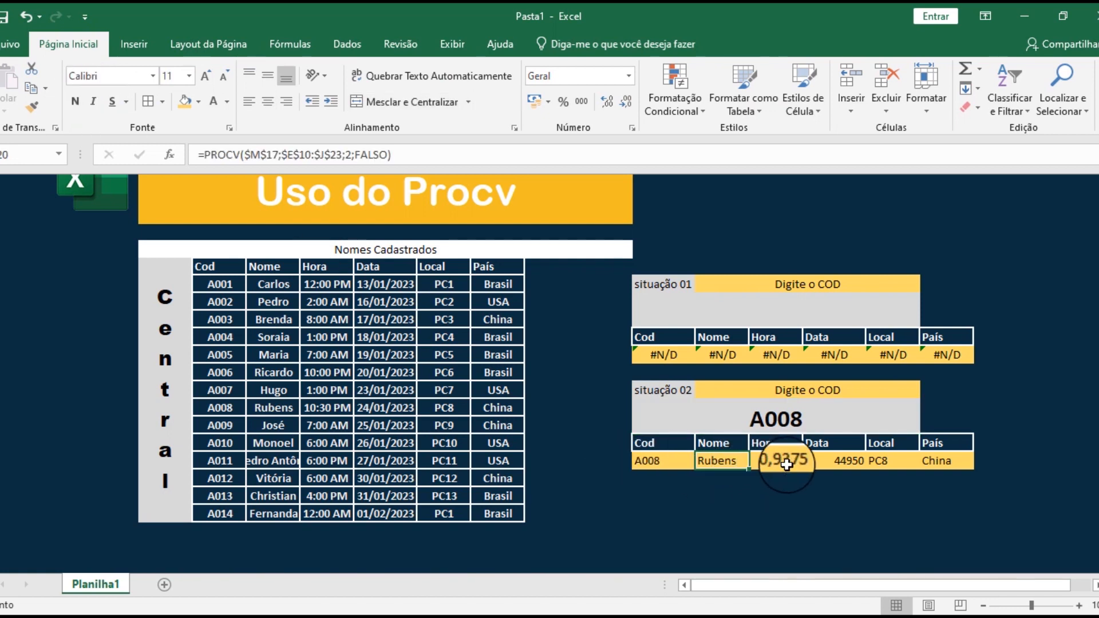
left_click(628, 76)
left_click(567, 329)
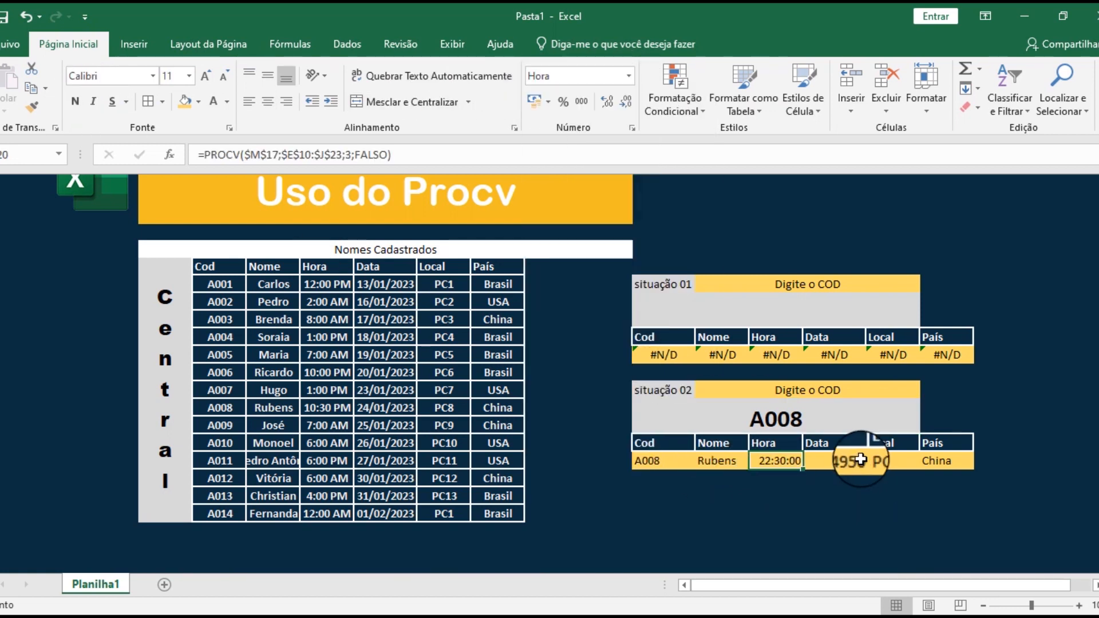
left_click(860, 463)
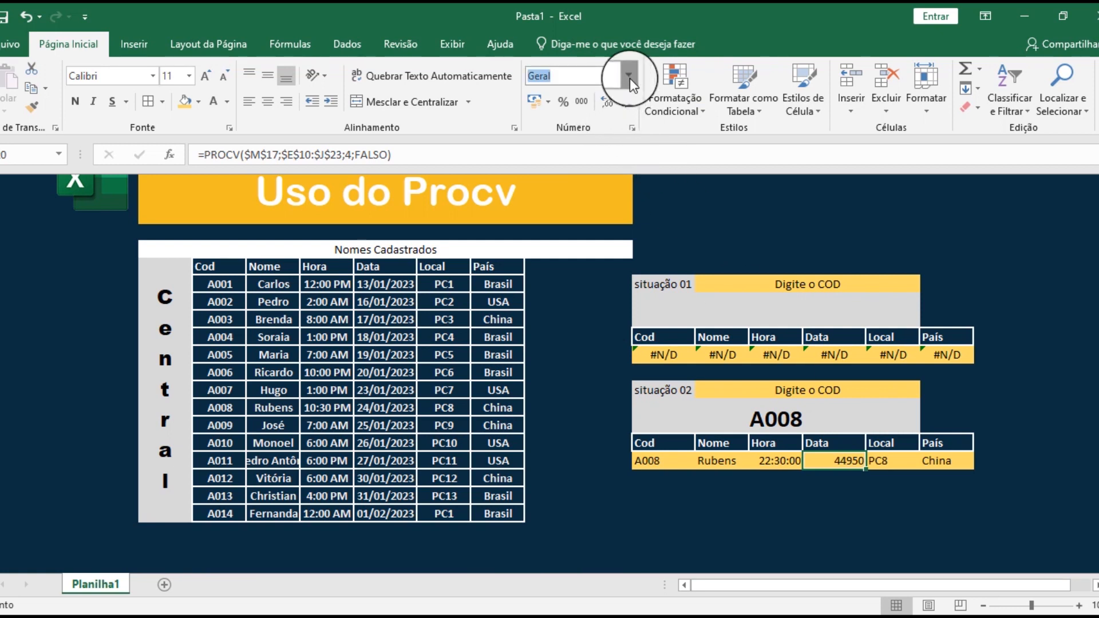
left_click(630, 77)
left_click(606, 252)
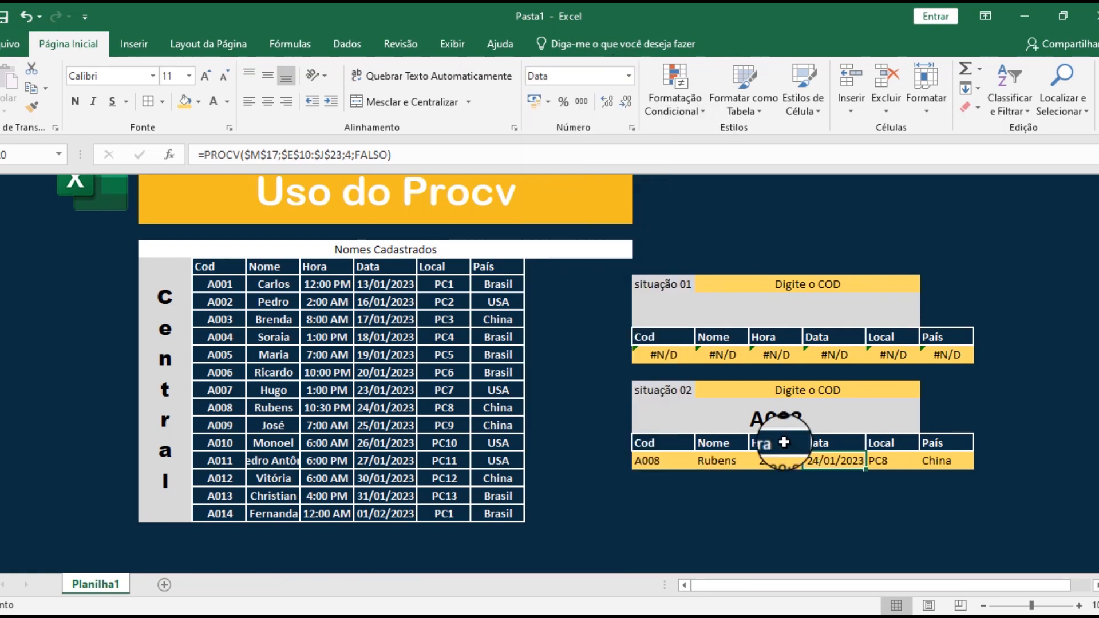
left_click(833, 512)
Step: Compare the situação 02 lookup results with the A008 row of the Nomes Cadastrados table
left_click(887, 461)
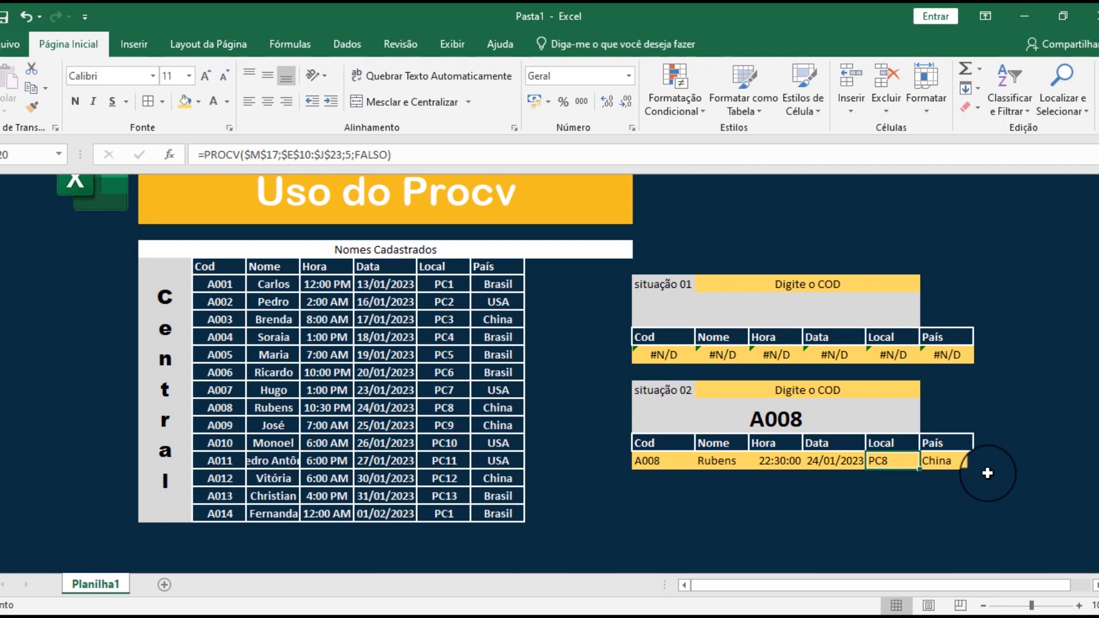
left_click(957, 470)
left_click(977, 477)
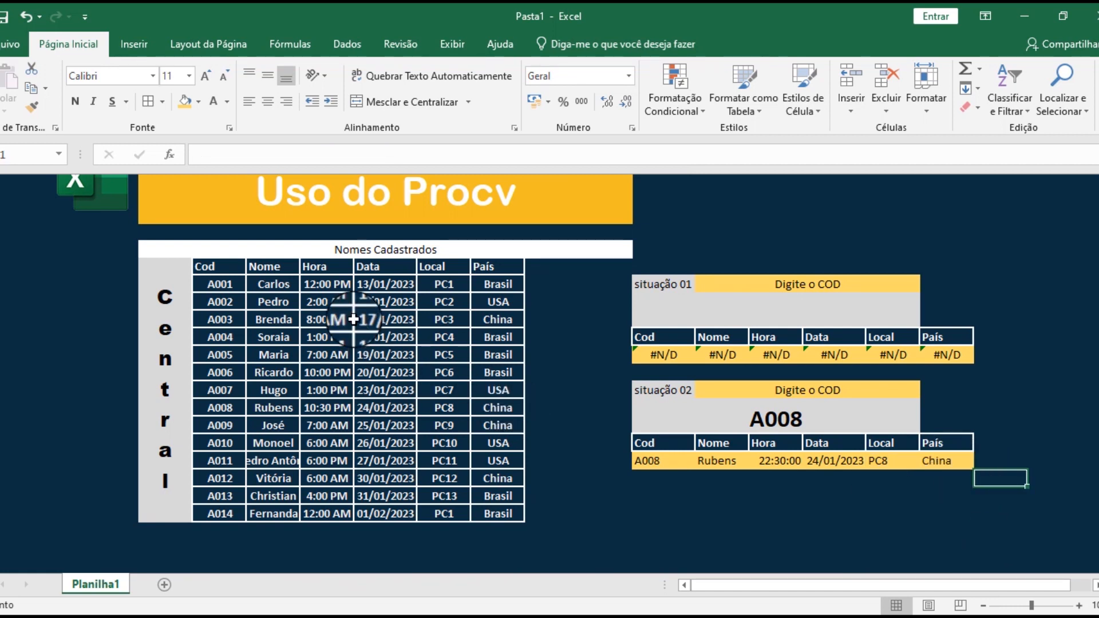
left_click_drag(219, 407, 501, 408)
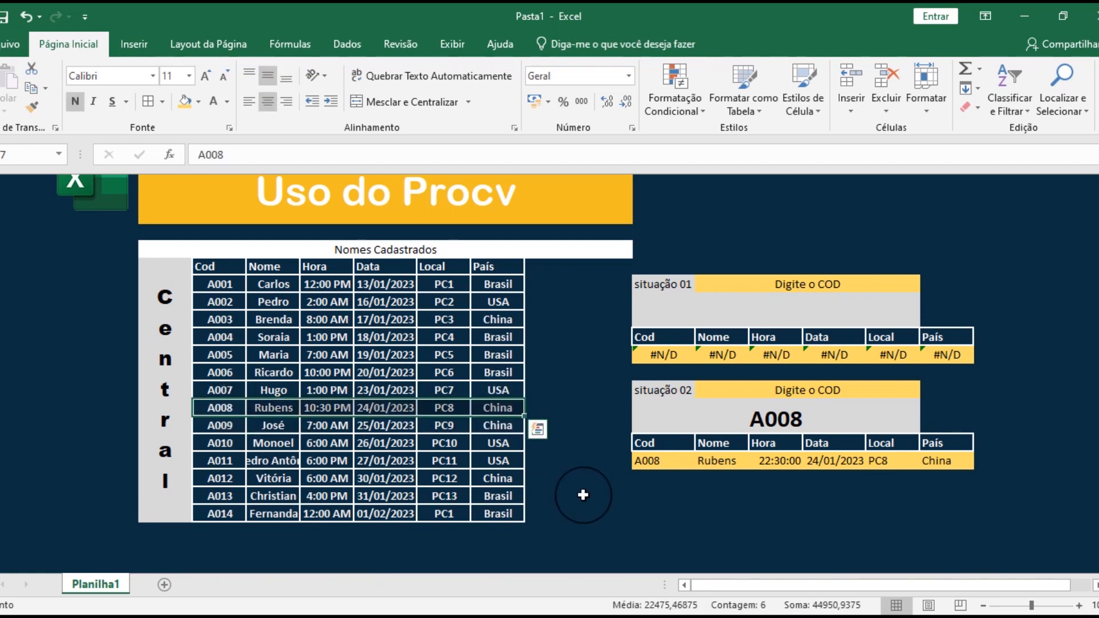
left_click(616, 509)
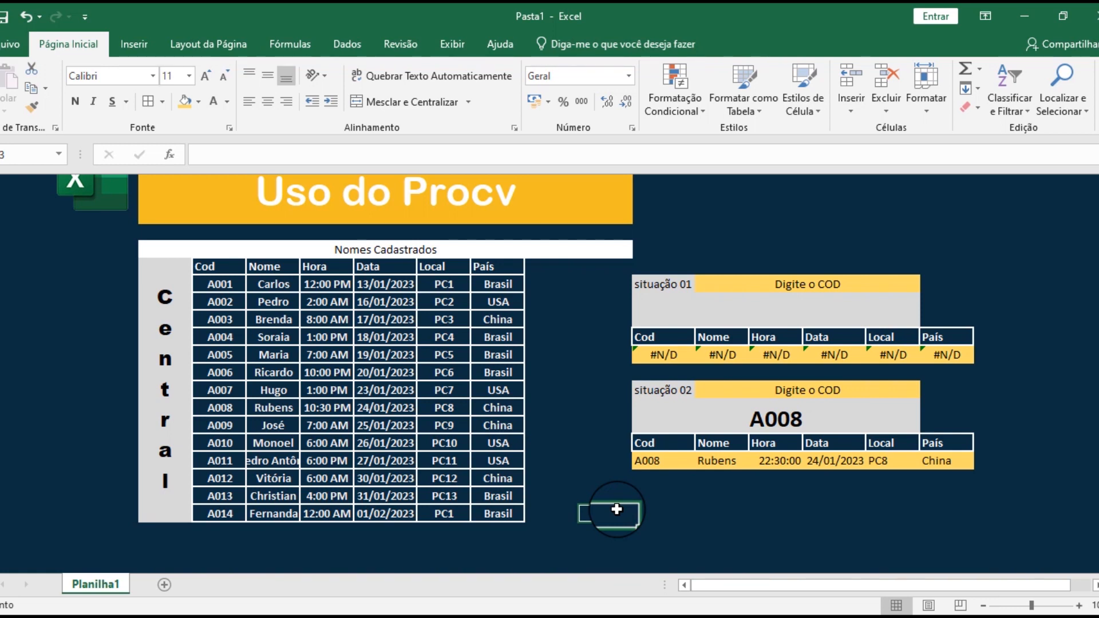
scroll(616, 509, "up", 1)
scroll(616, 509, "down", 1)
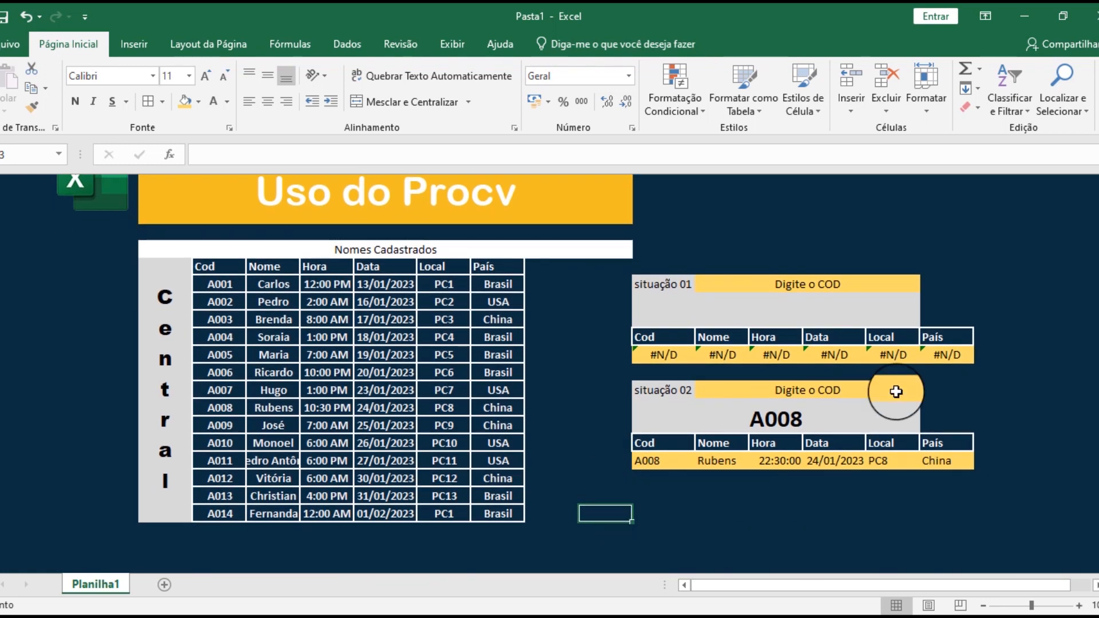
left_click_drag(1019, 385, 124, 441)
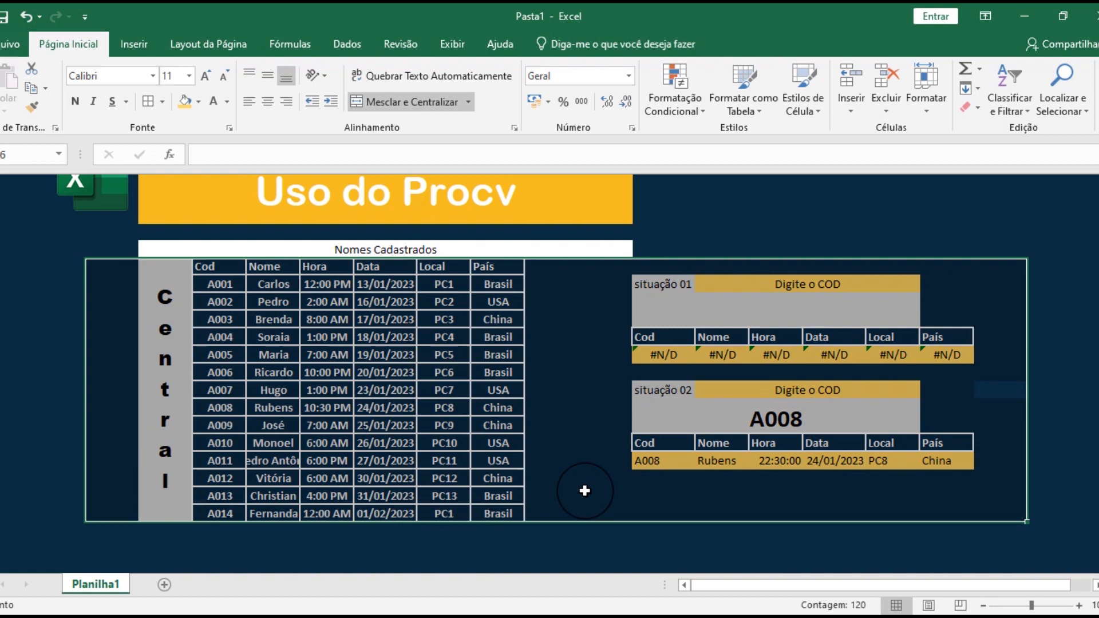
left_click(668, 495)
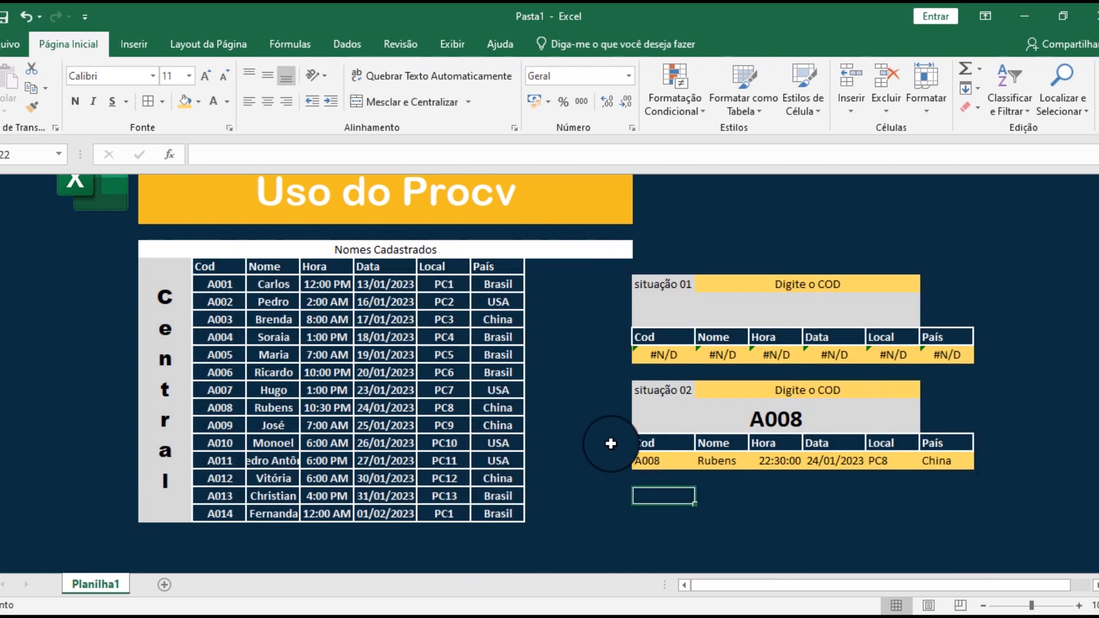
scroll(611, 443, "up", 1)
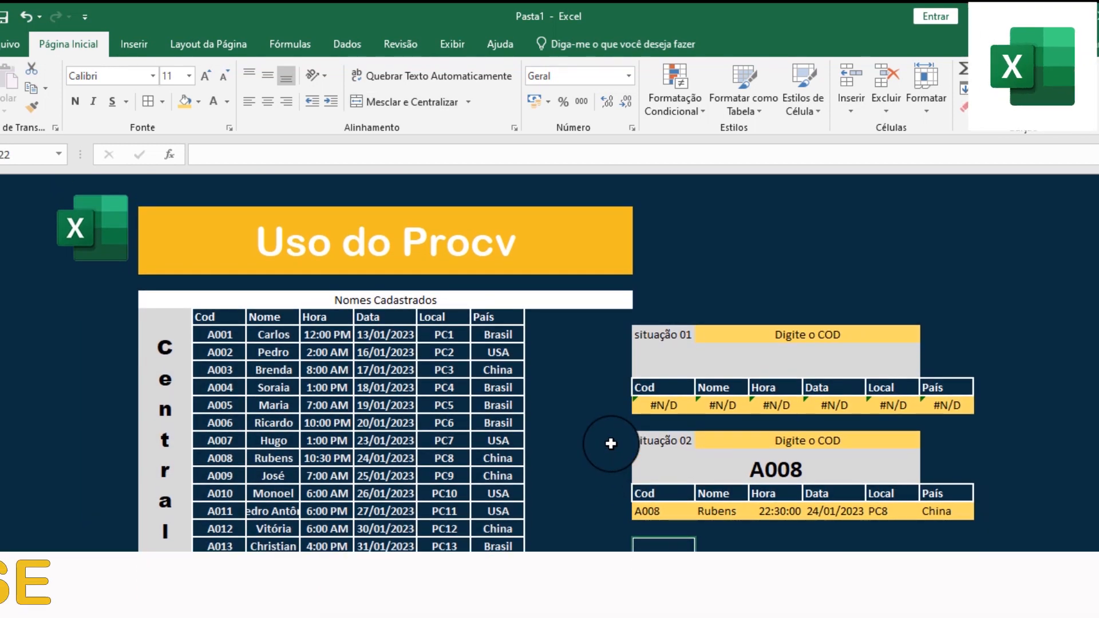